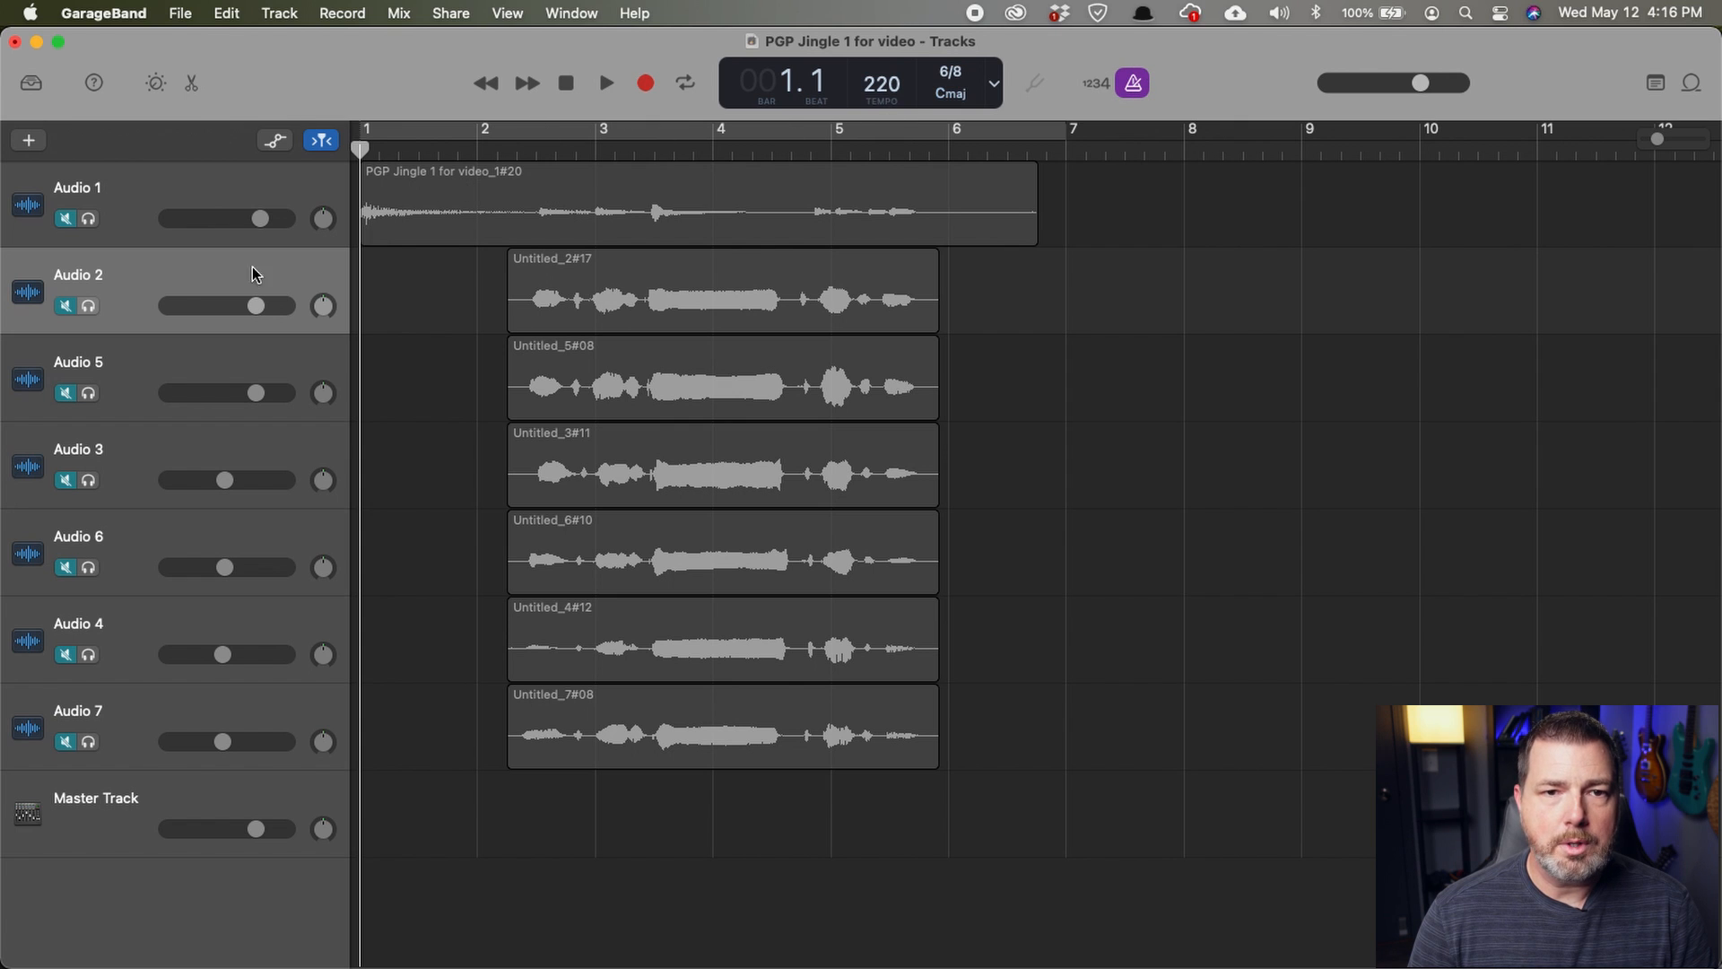
# Play the project twice with all tracks muted to hear only the metronome, and return the playhead to the beginning.
pyautogui.press('space')
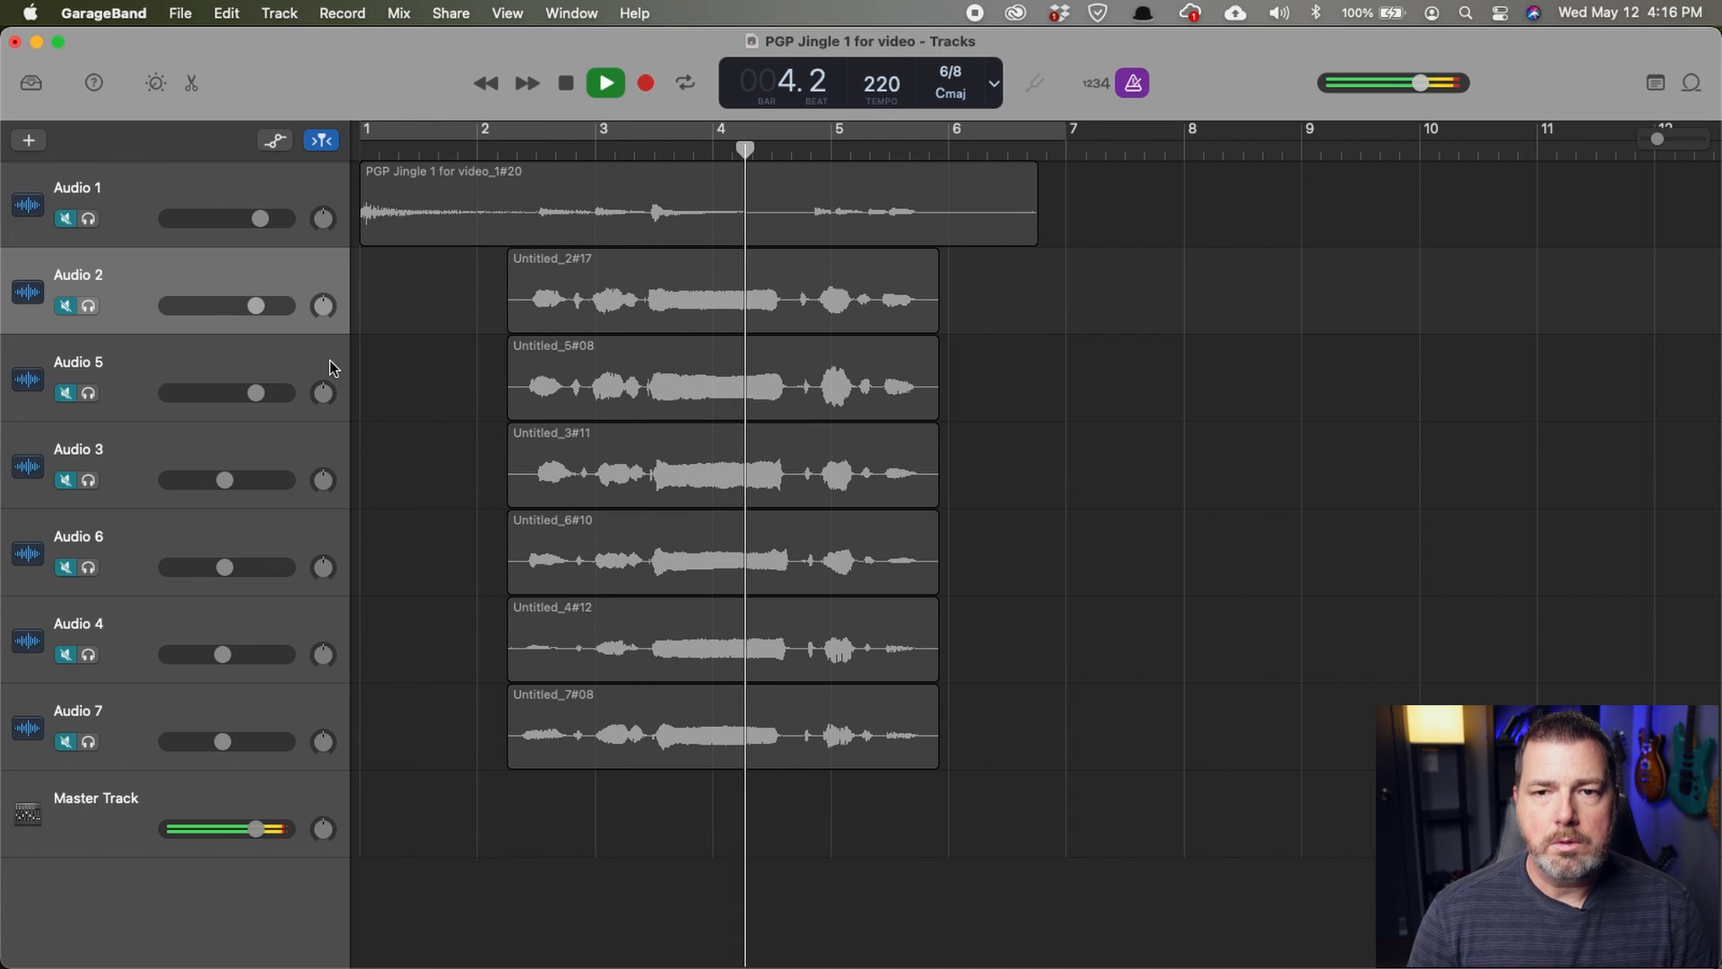
pyautogui.press('space')
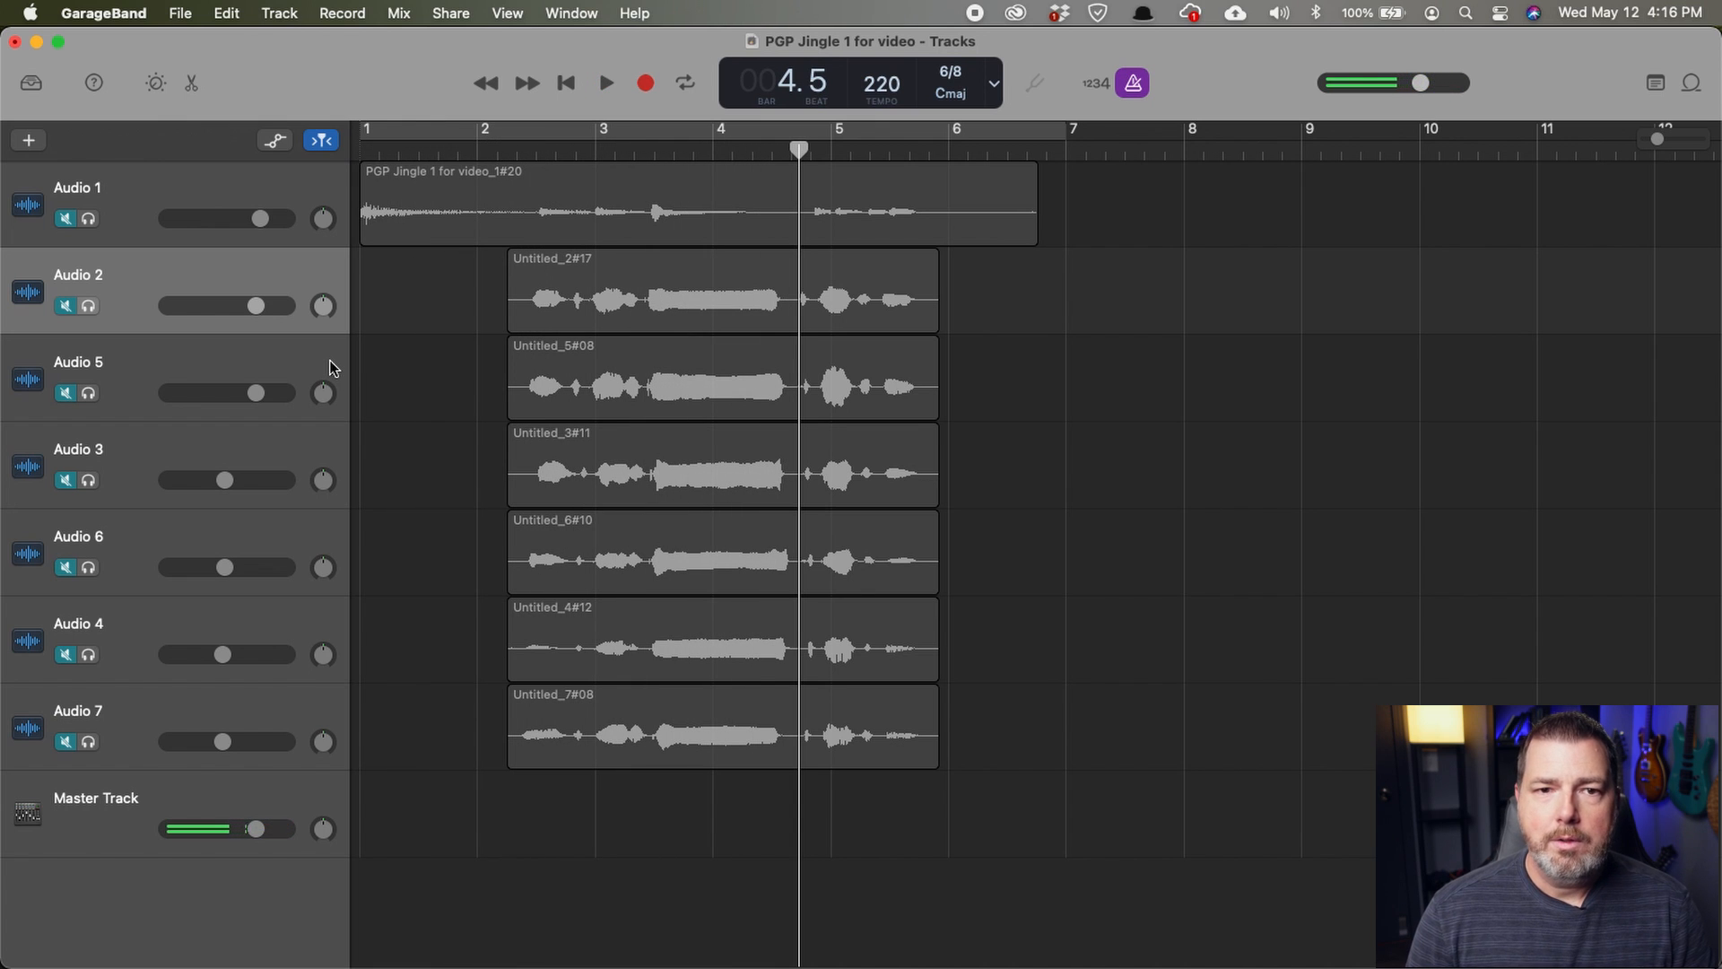
pyautogui.press('space')
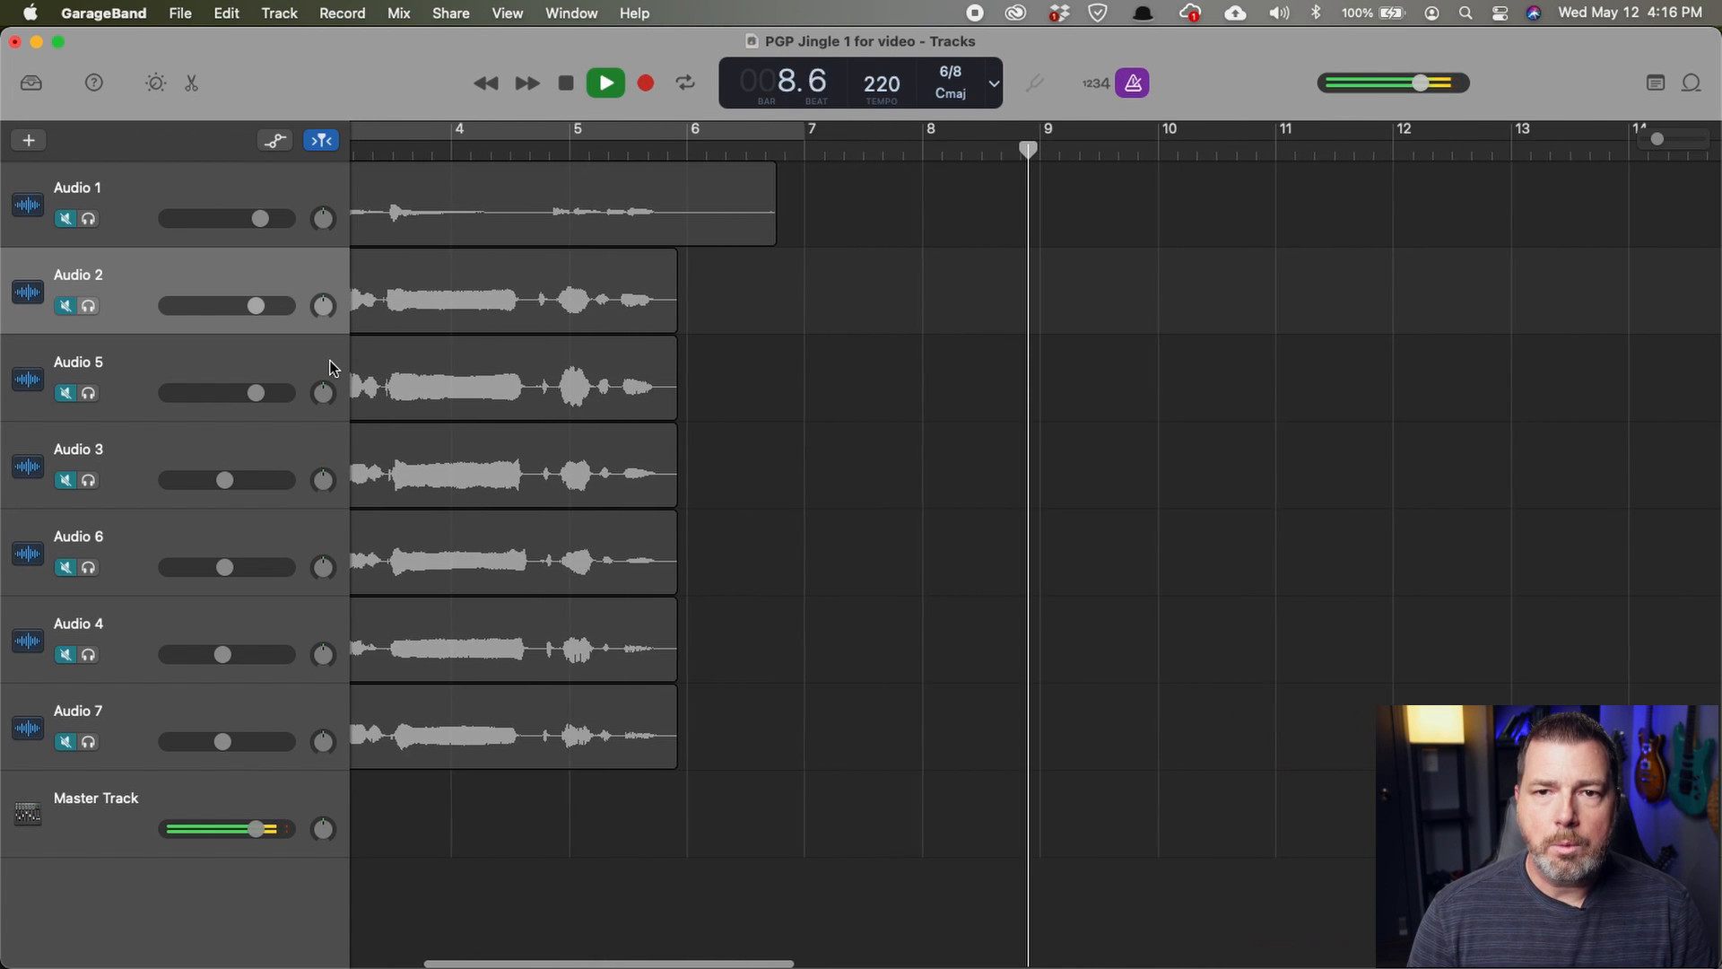
pyautogui.press('space')
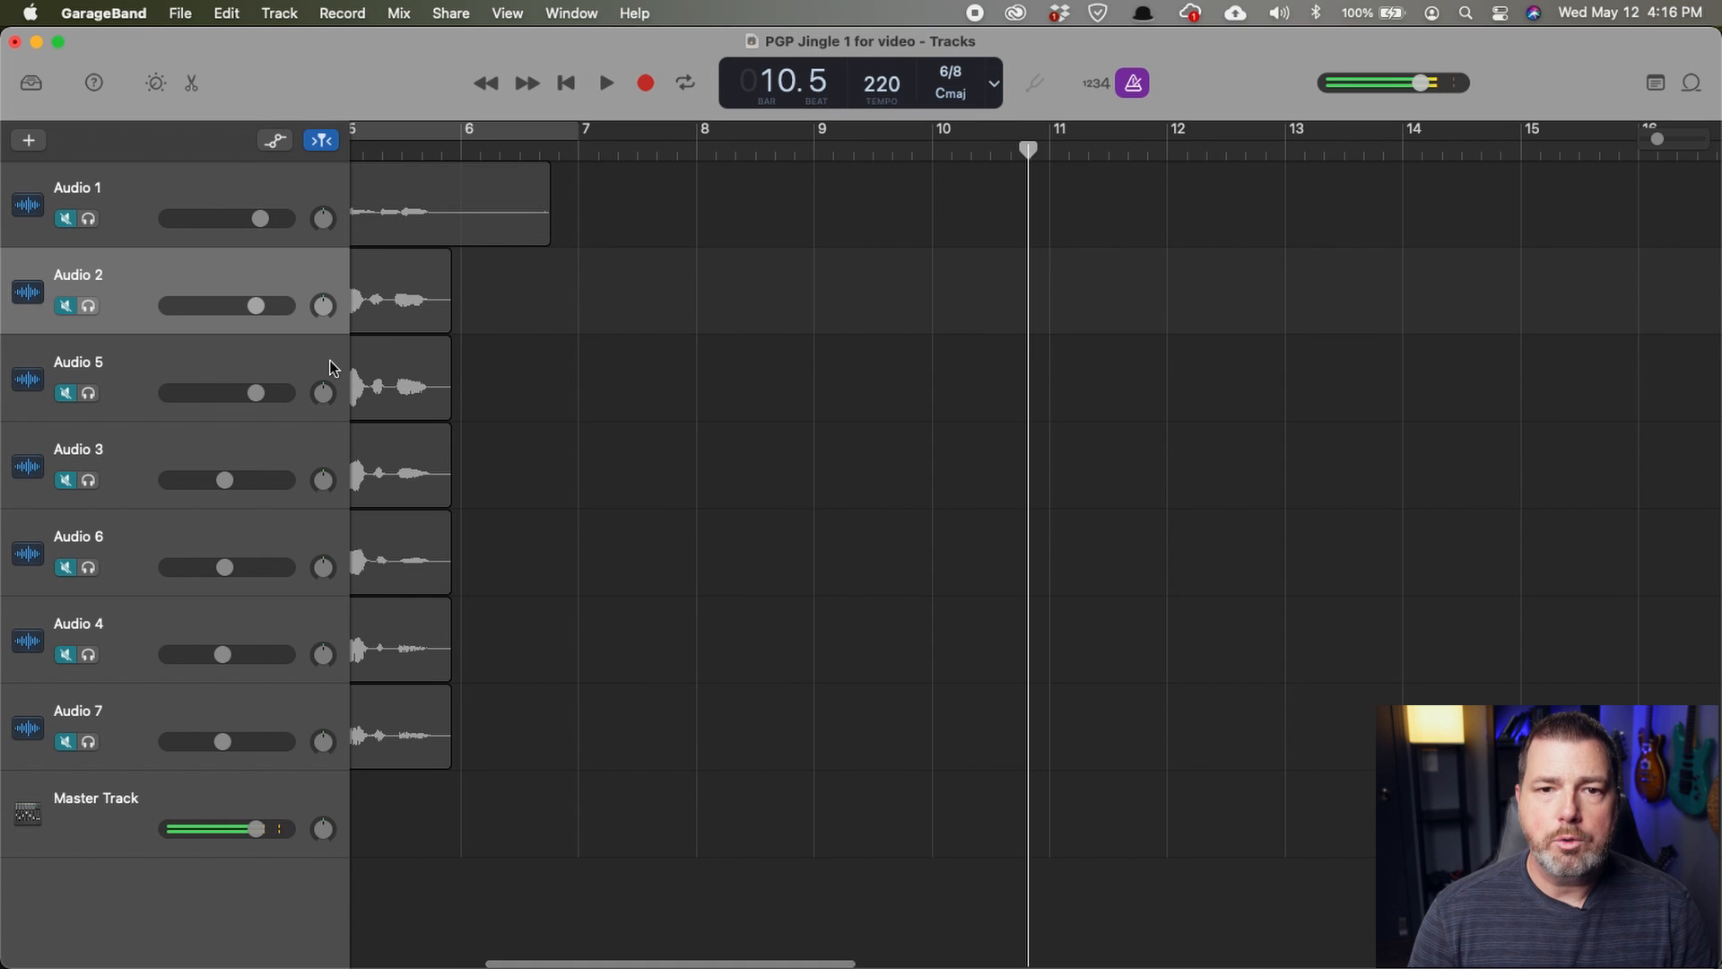
pyautogui.press('Return')
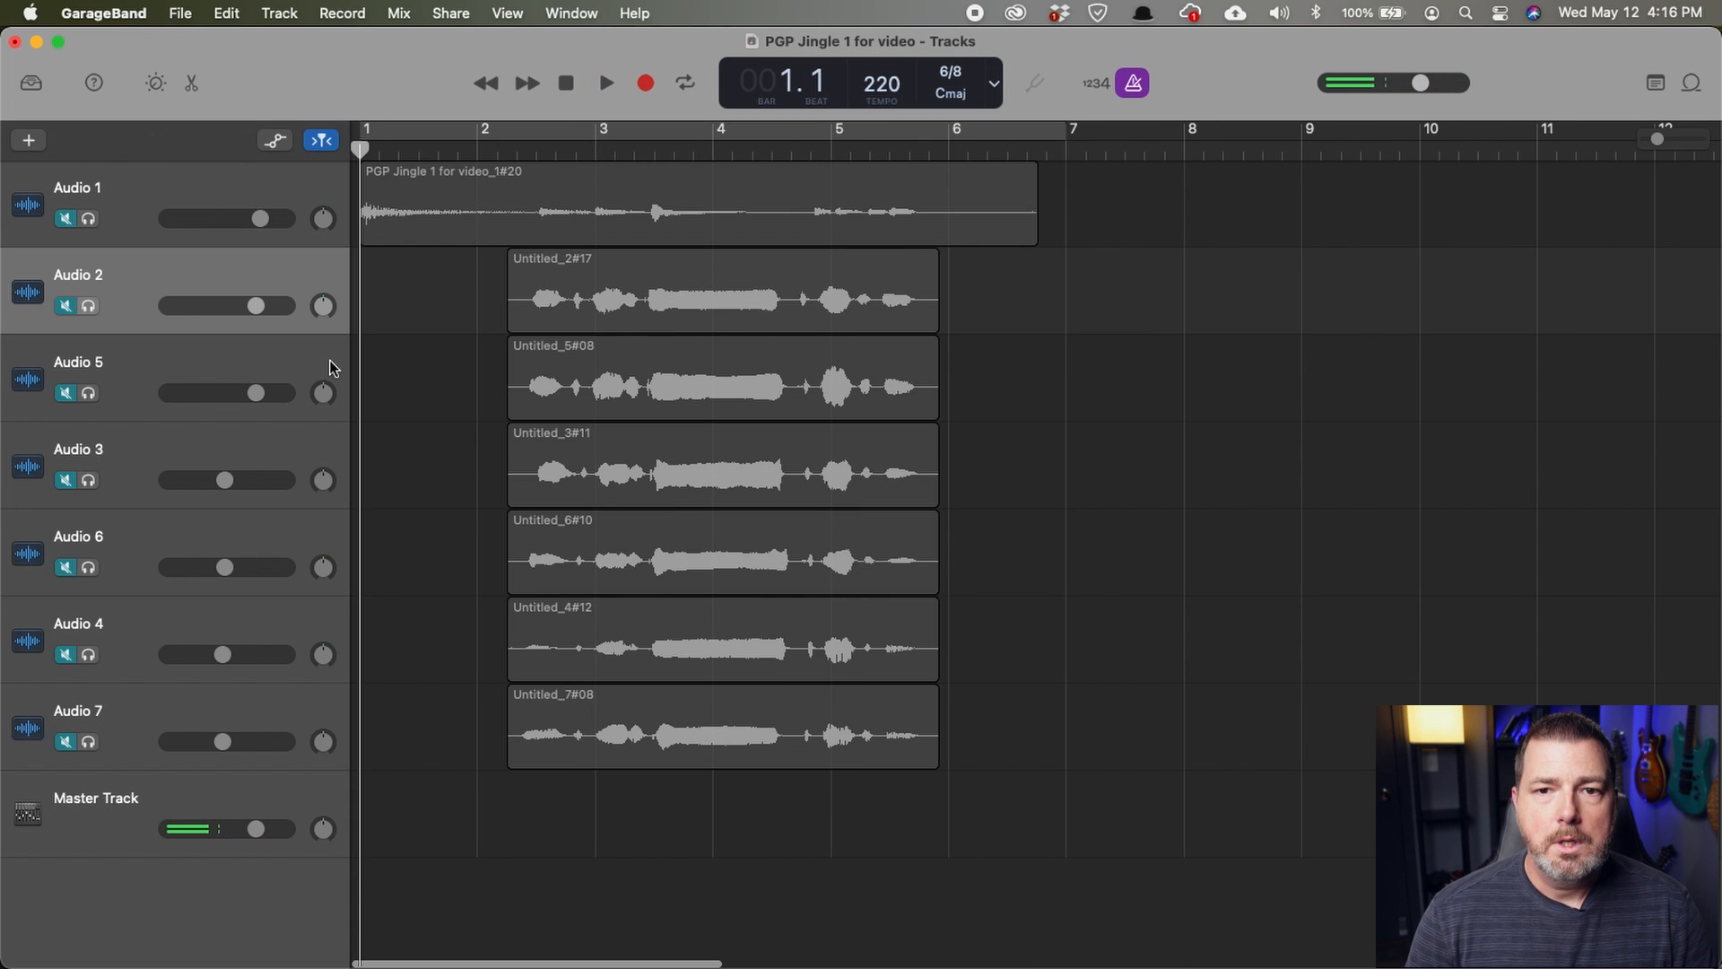
# Unmute the Audio 1 track and play it from the beginning to just past the start of bar 6.
pyautogui.click(67, 223)
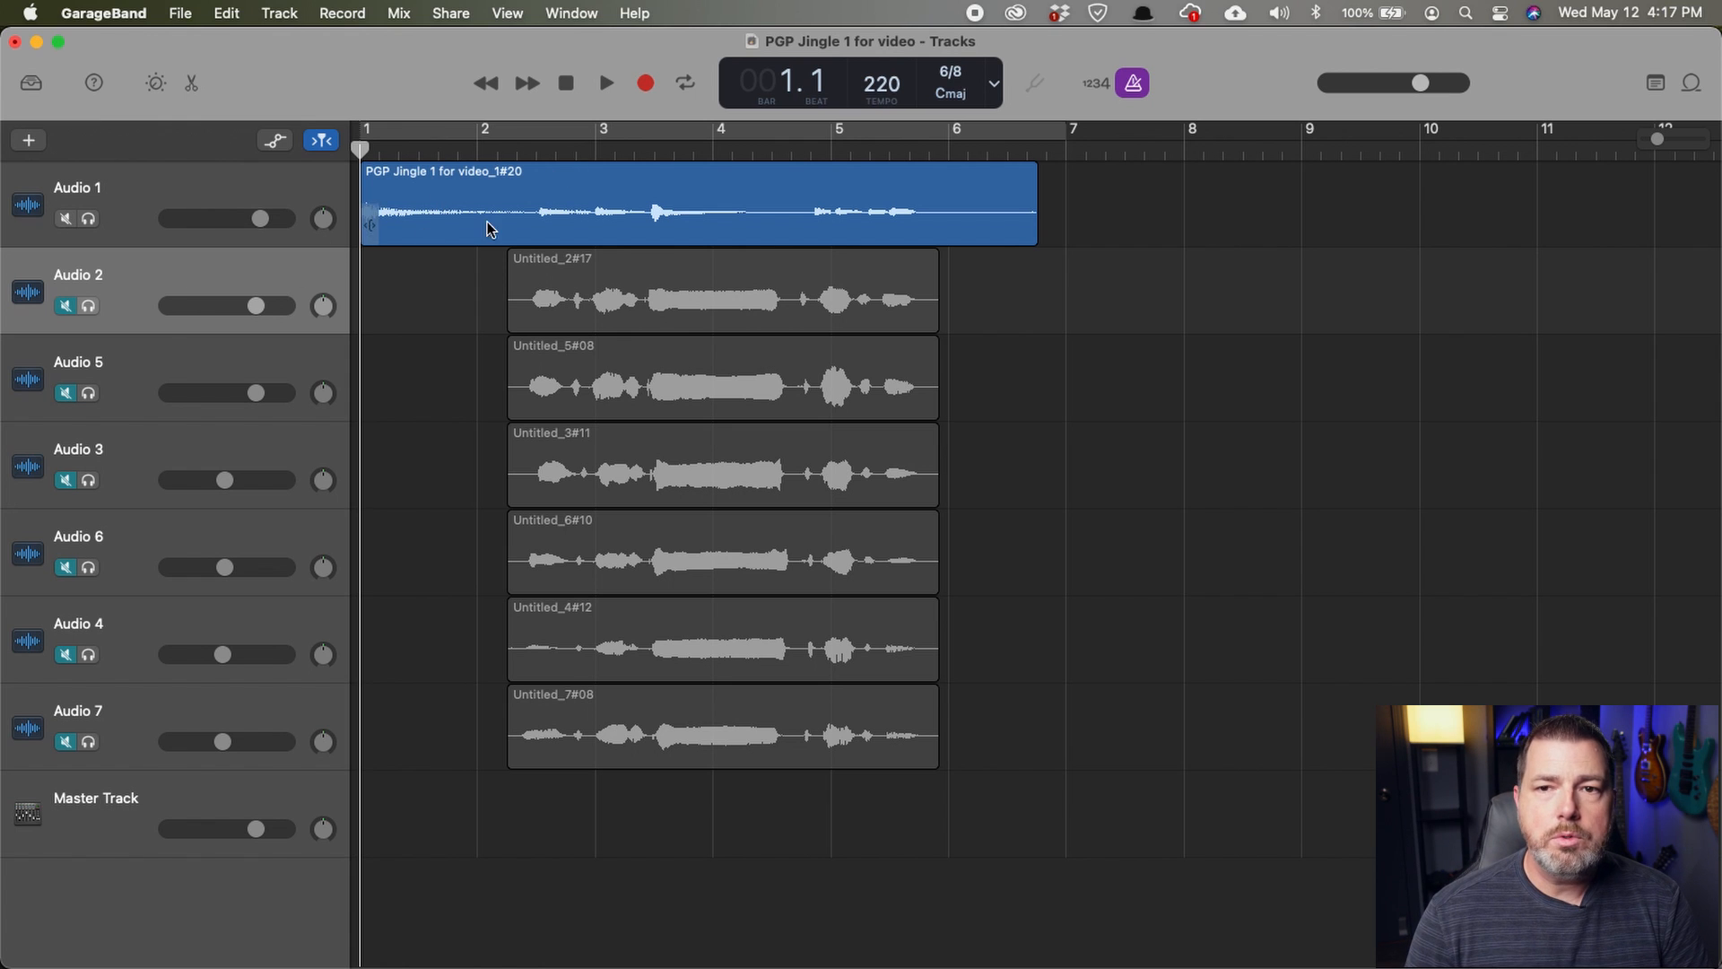
pyautogui.press('space')
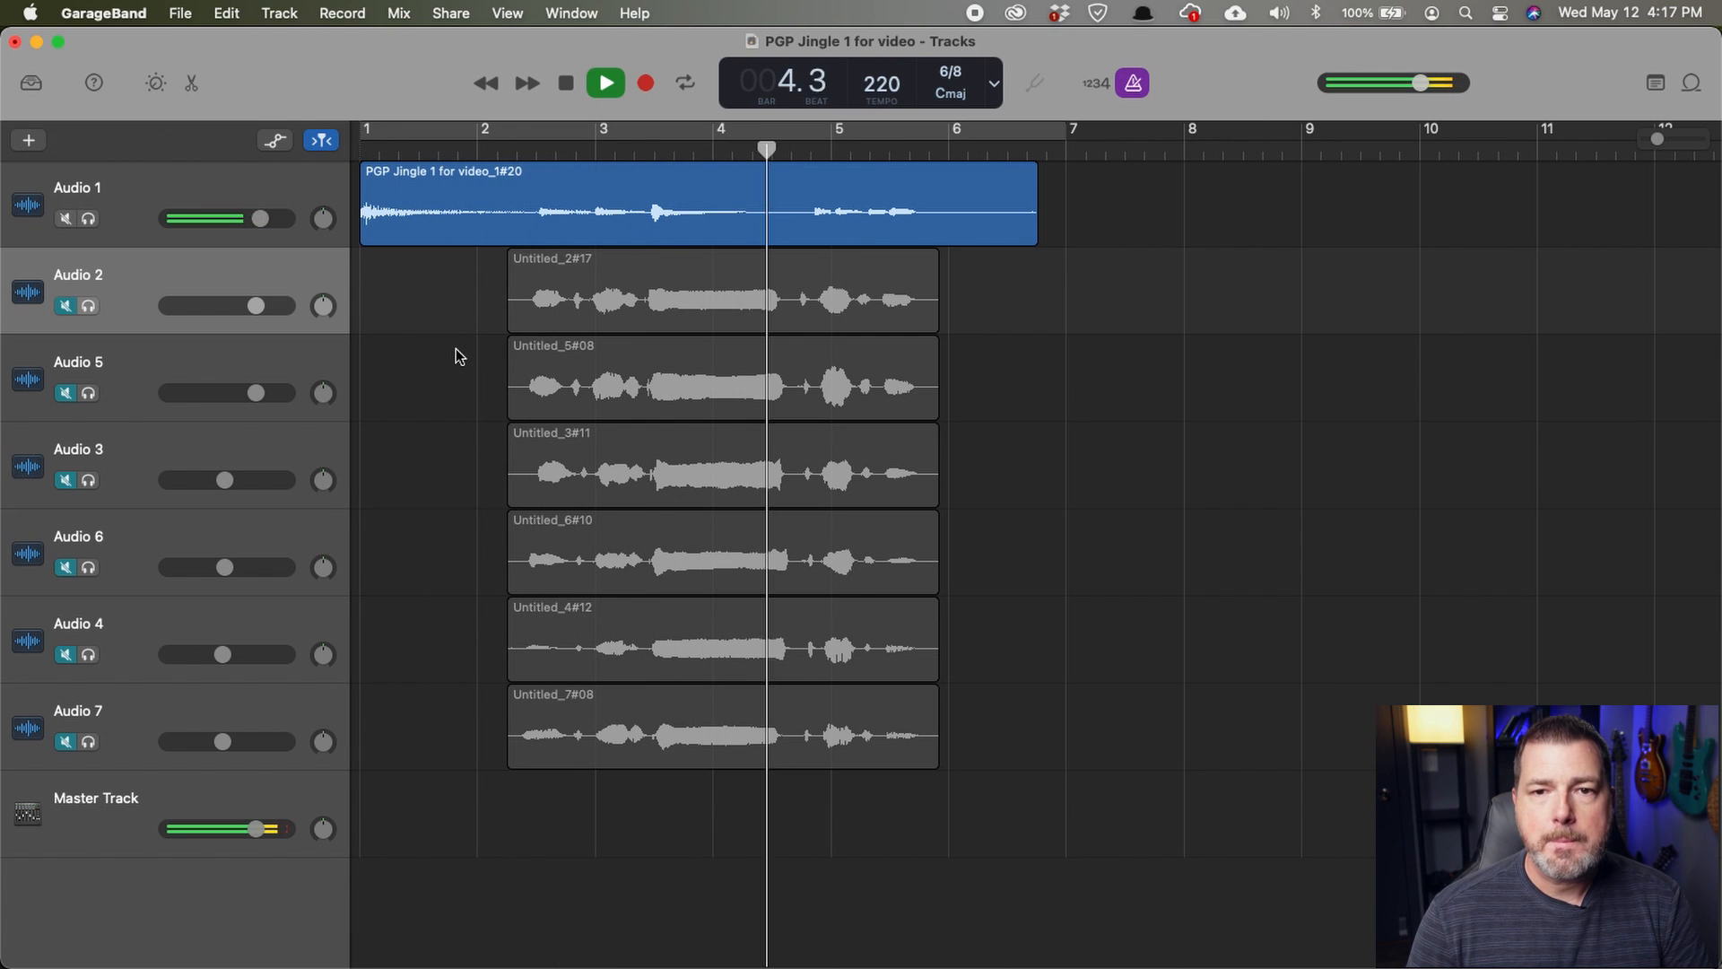
pyautogui.press('space')
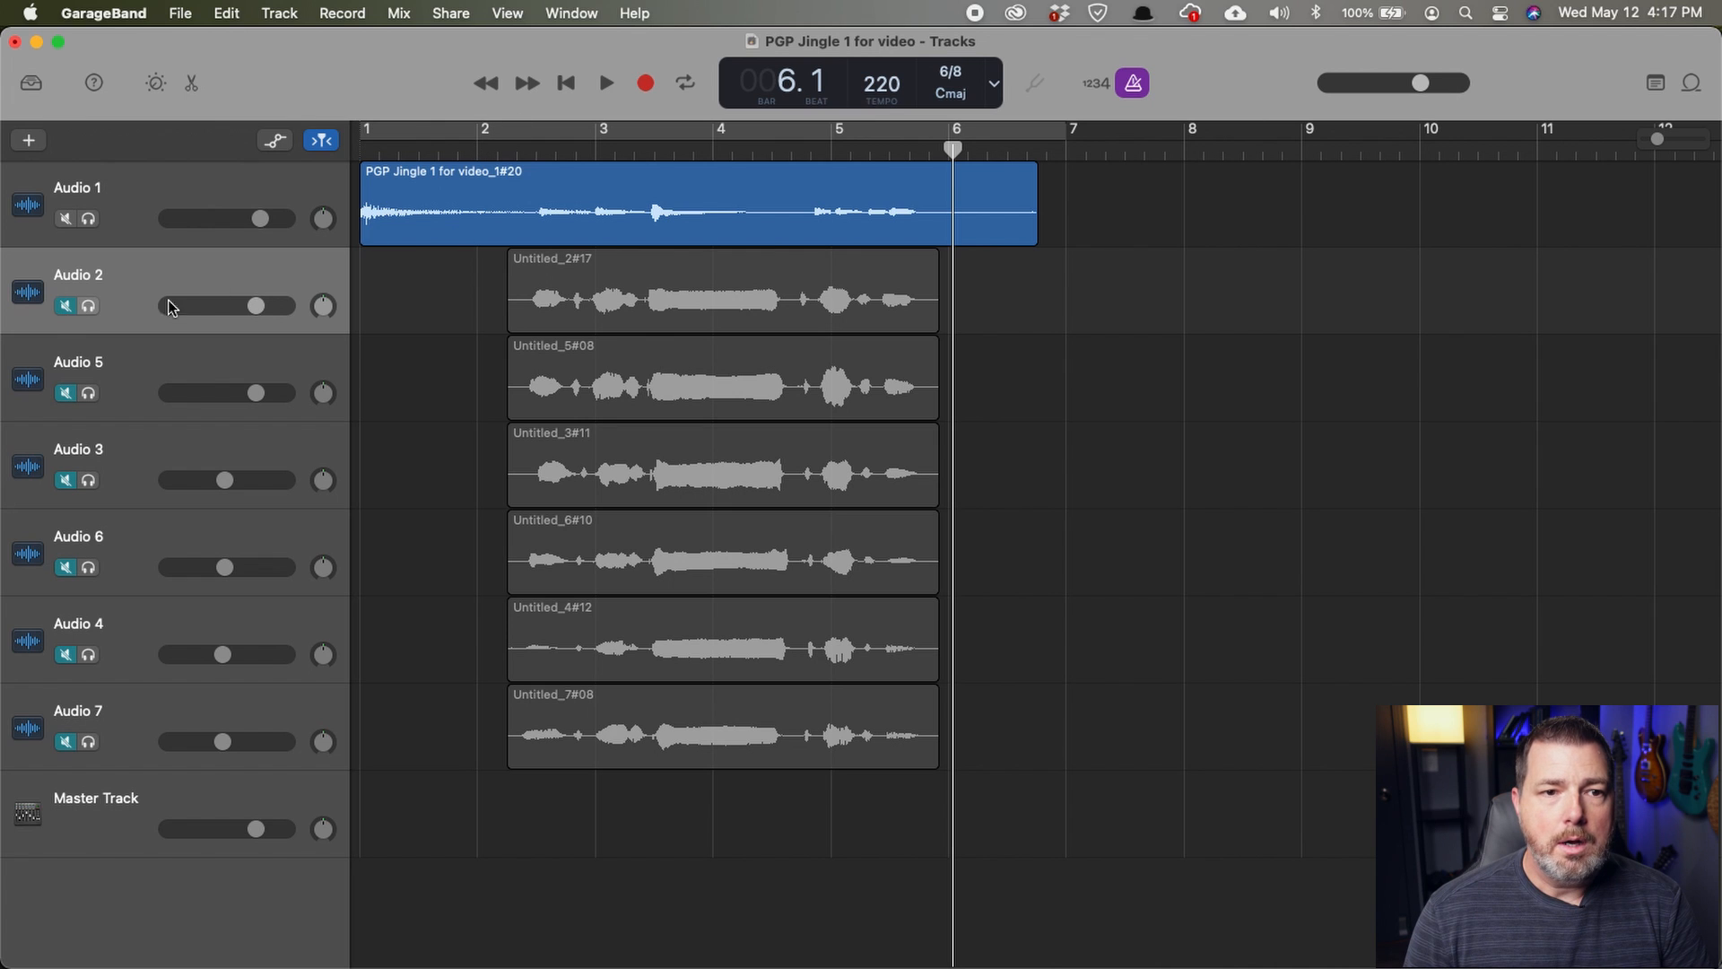
# Unmute Audio 2 and play it together with Audio 1 from the beginning of the project.
pyautogui.click(66, 306)
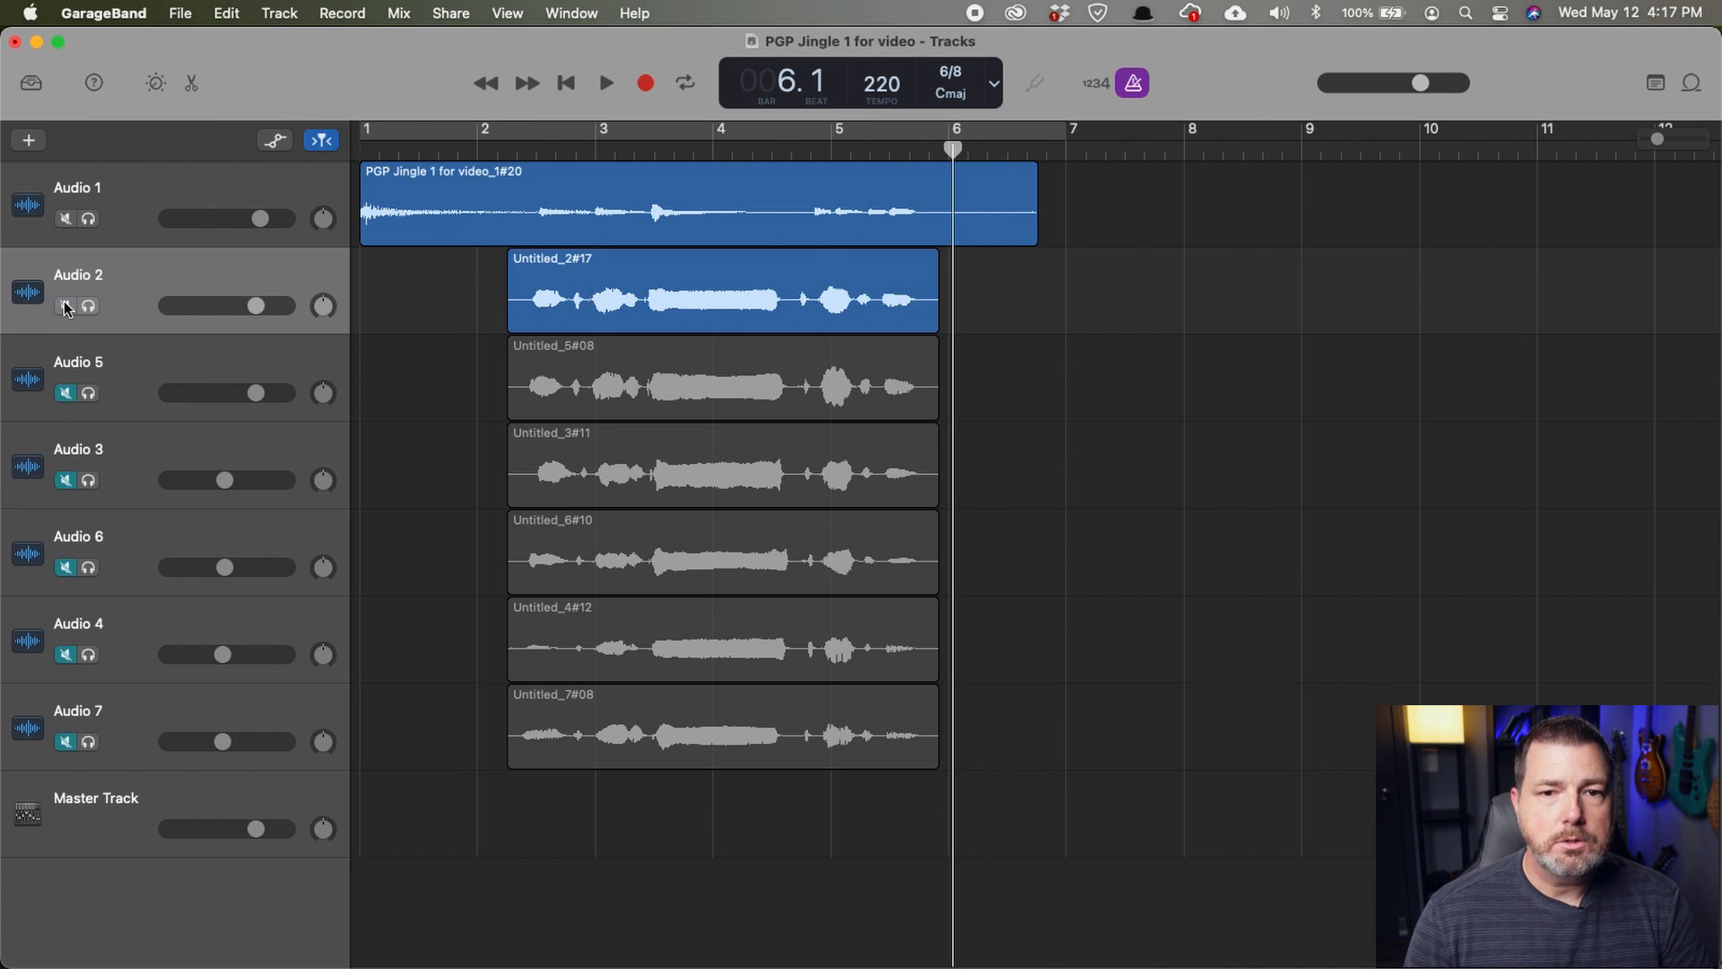
pyautogui.press('Return')
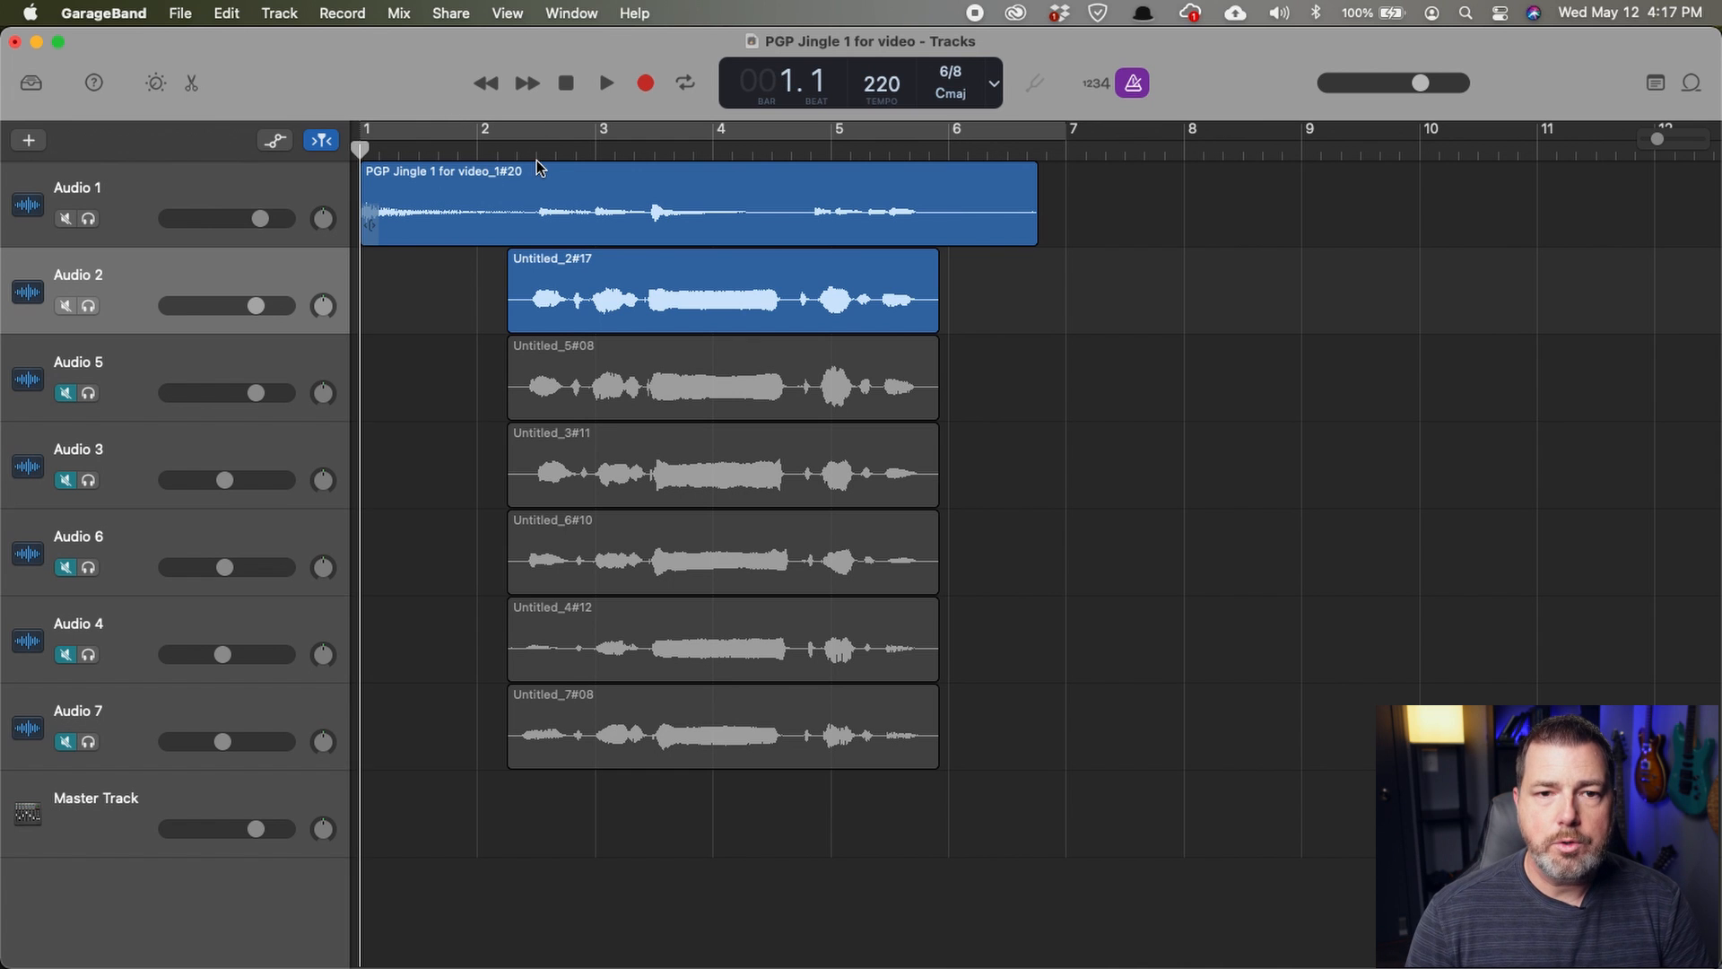
pyautogui.press('space')
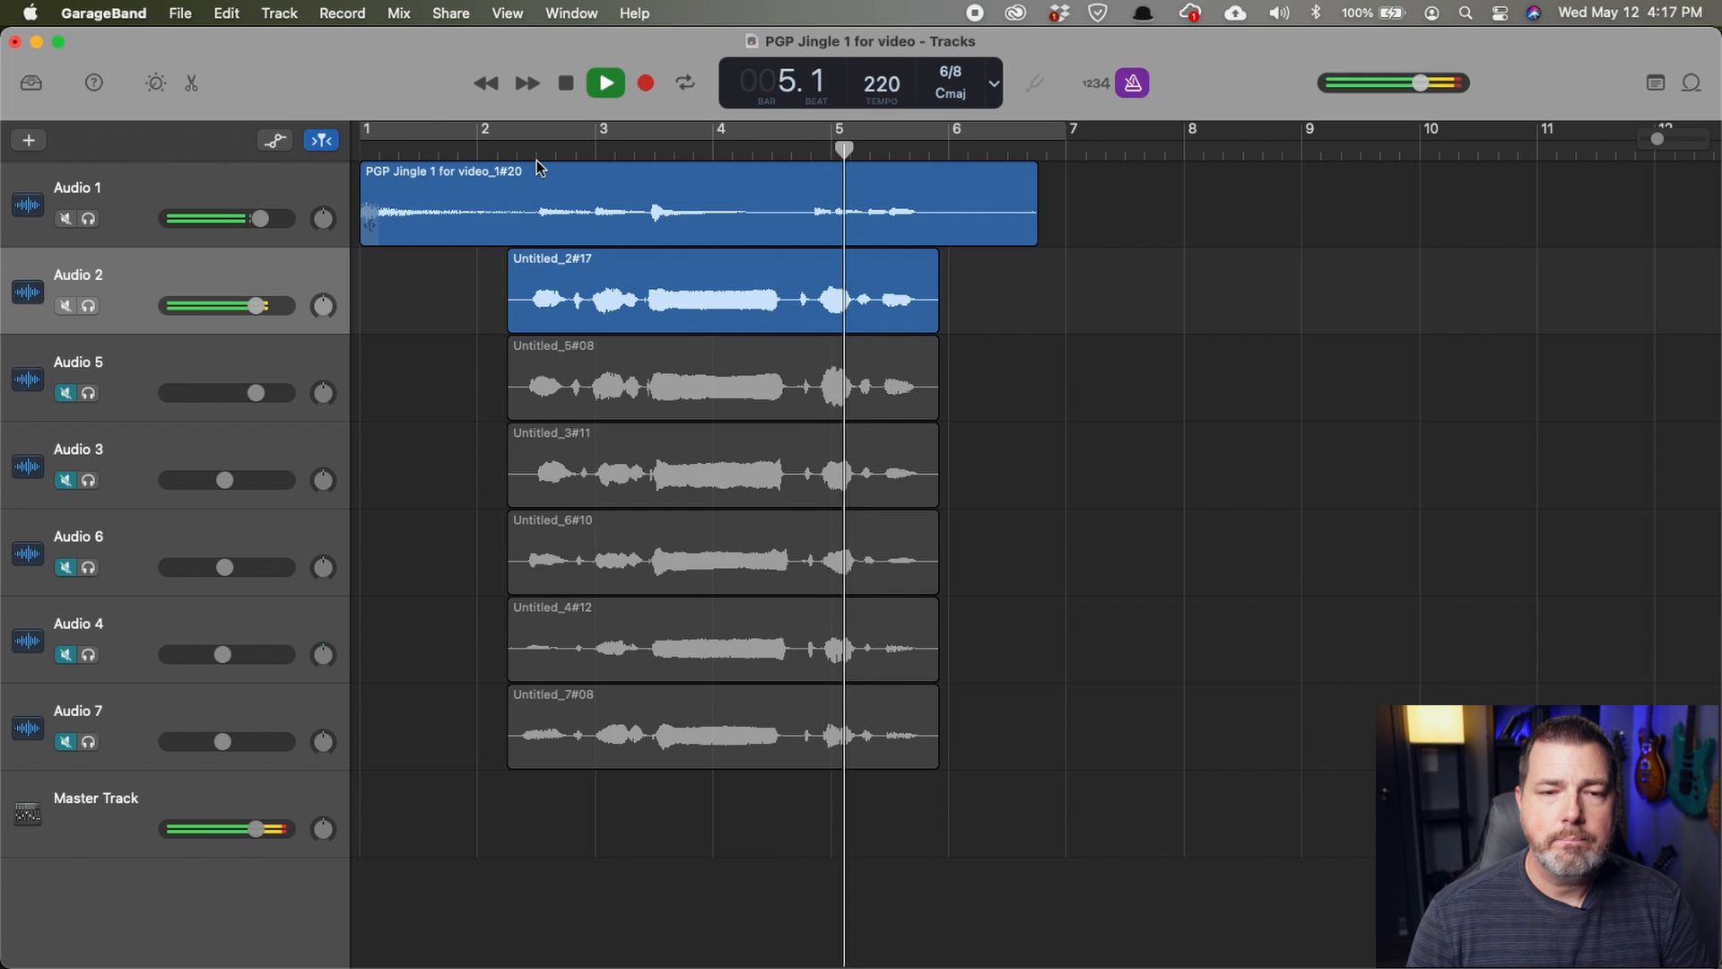
pyautogui.press('space')
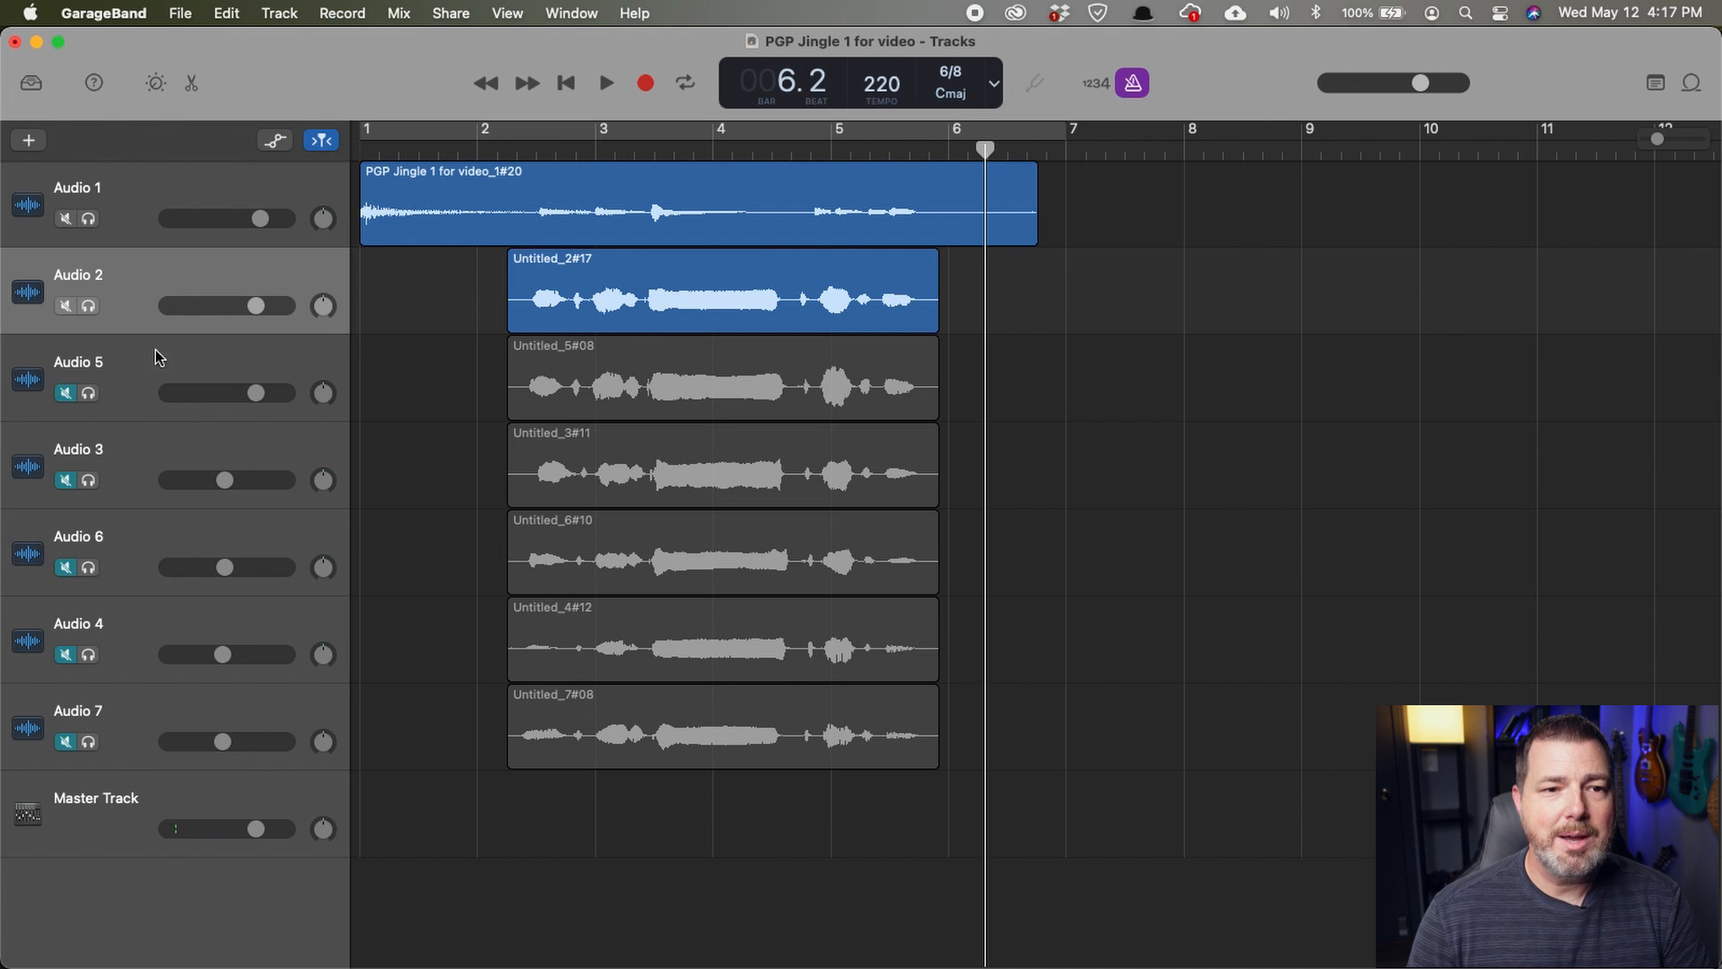
# Mute Audio 2, unmute Audio 5, and play it with Audio 1 from bar 1 beat 4.
pyautogui.click(64, 306)
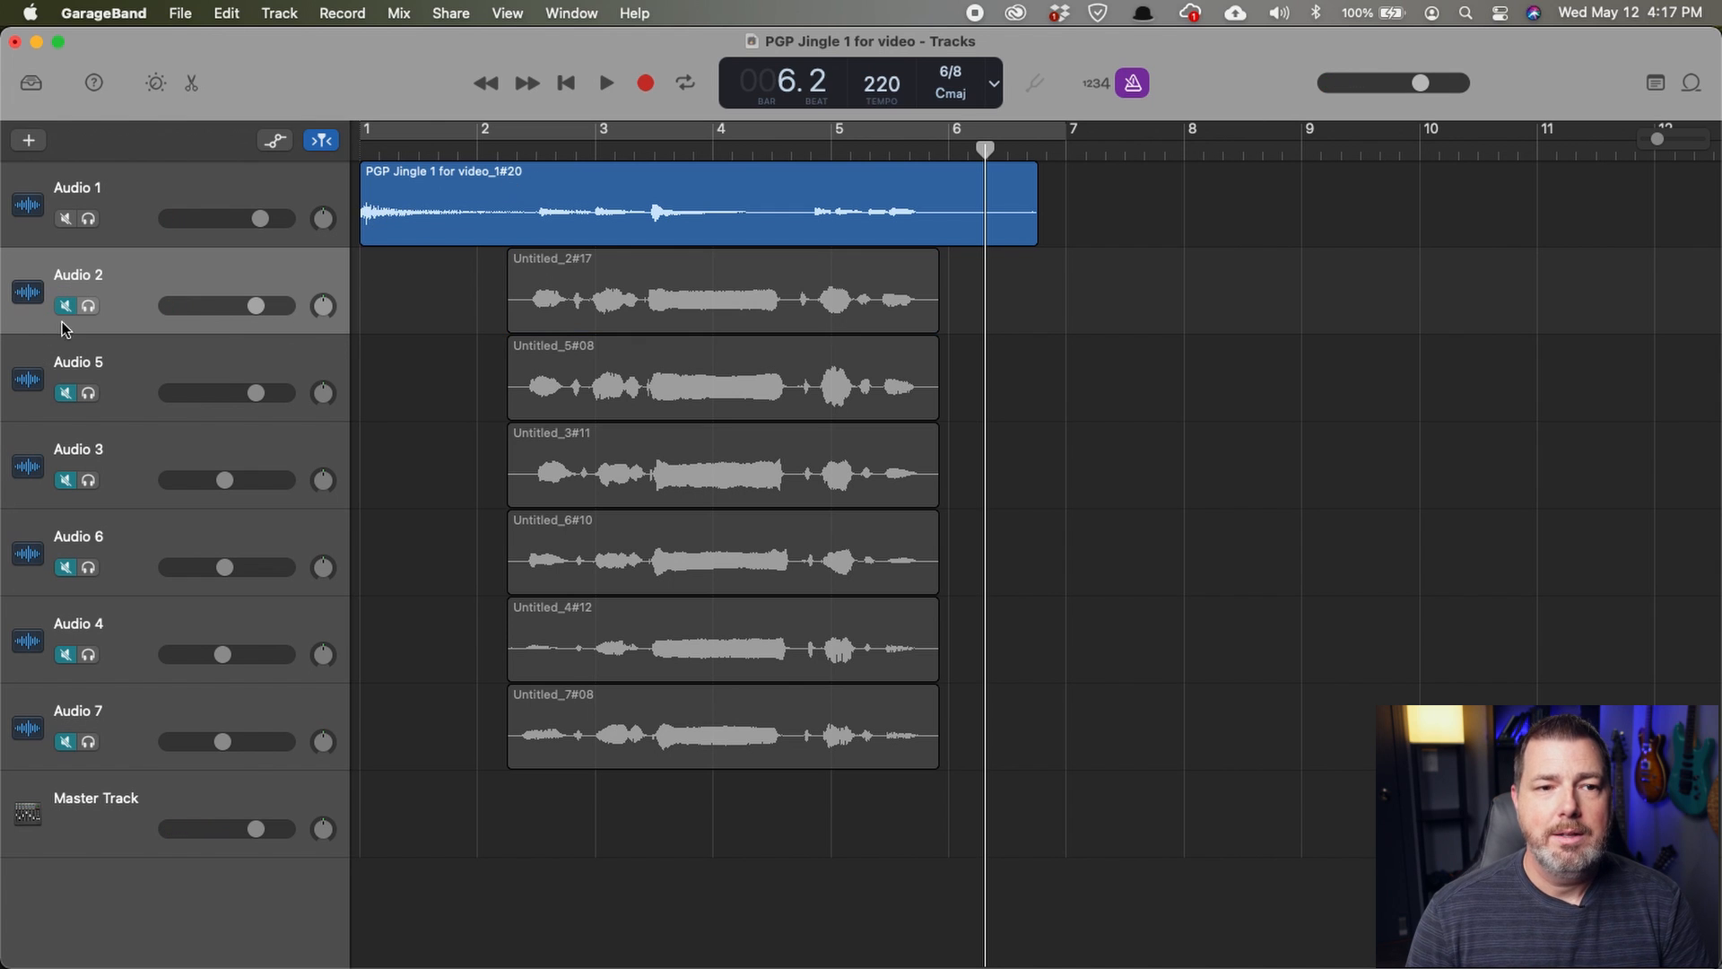
pyautogui.click(67, 394)
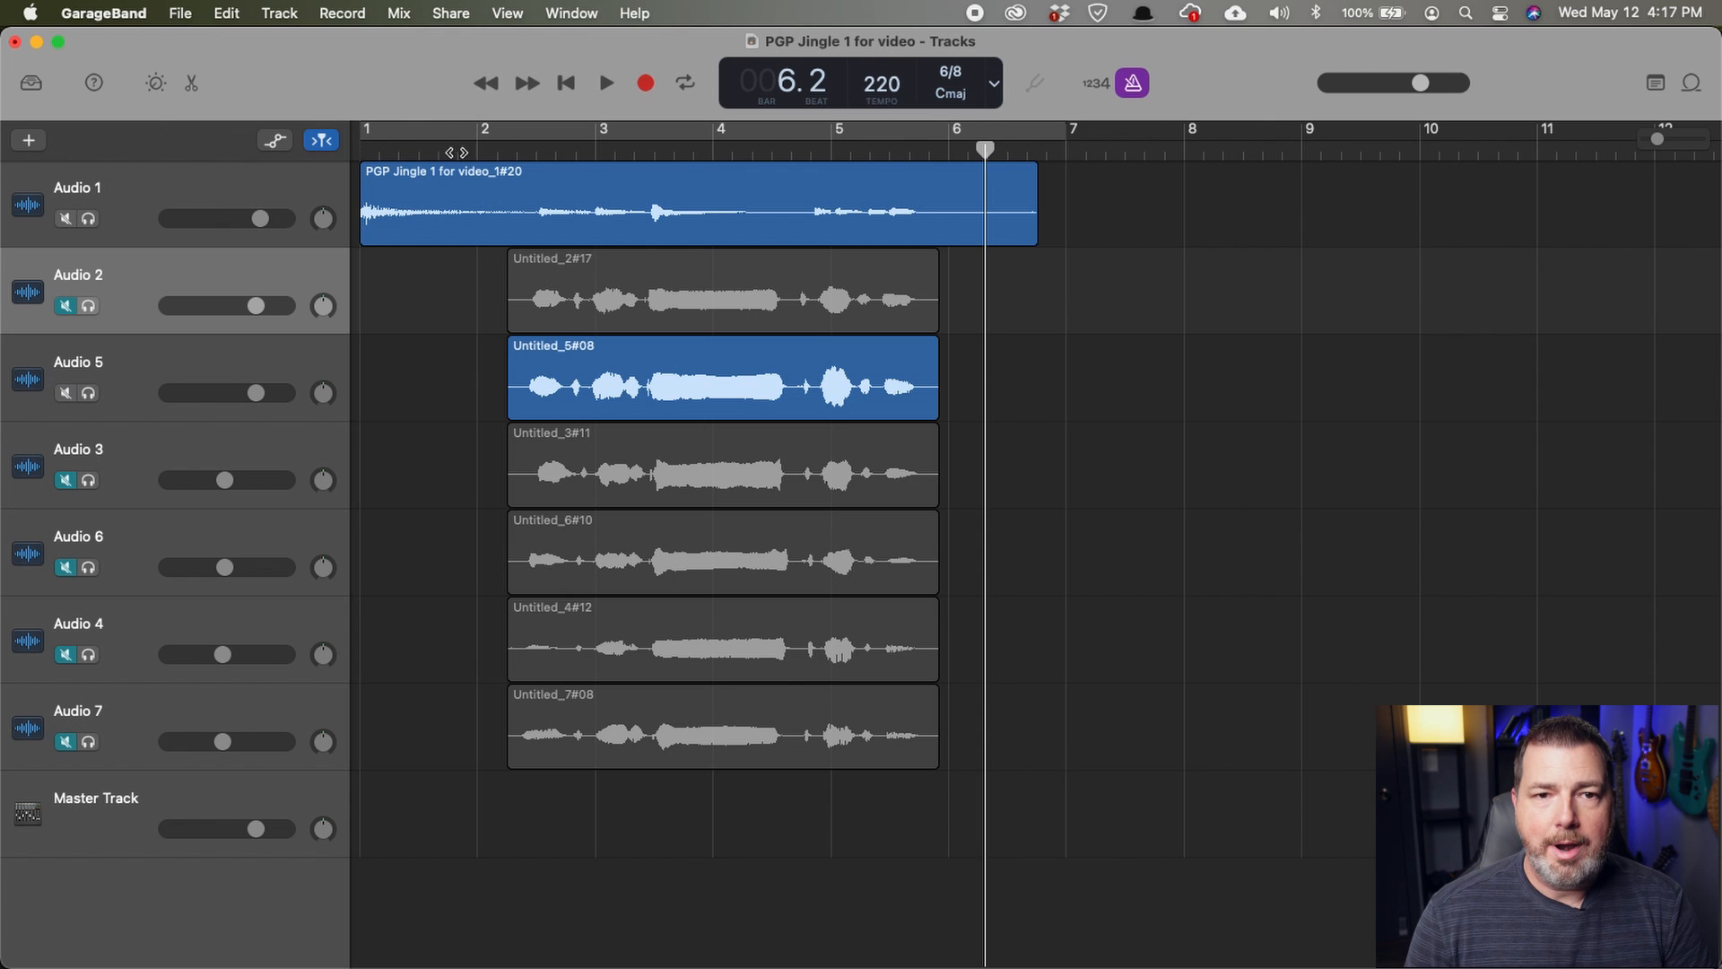
pyautogui.click(419, 150)
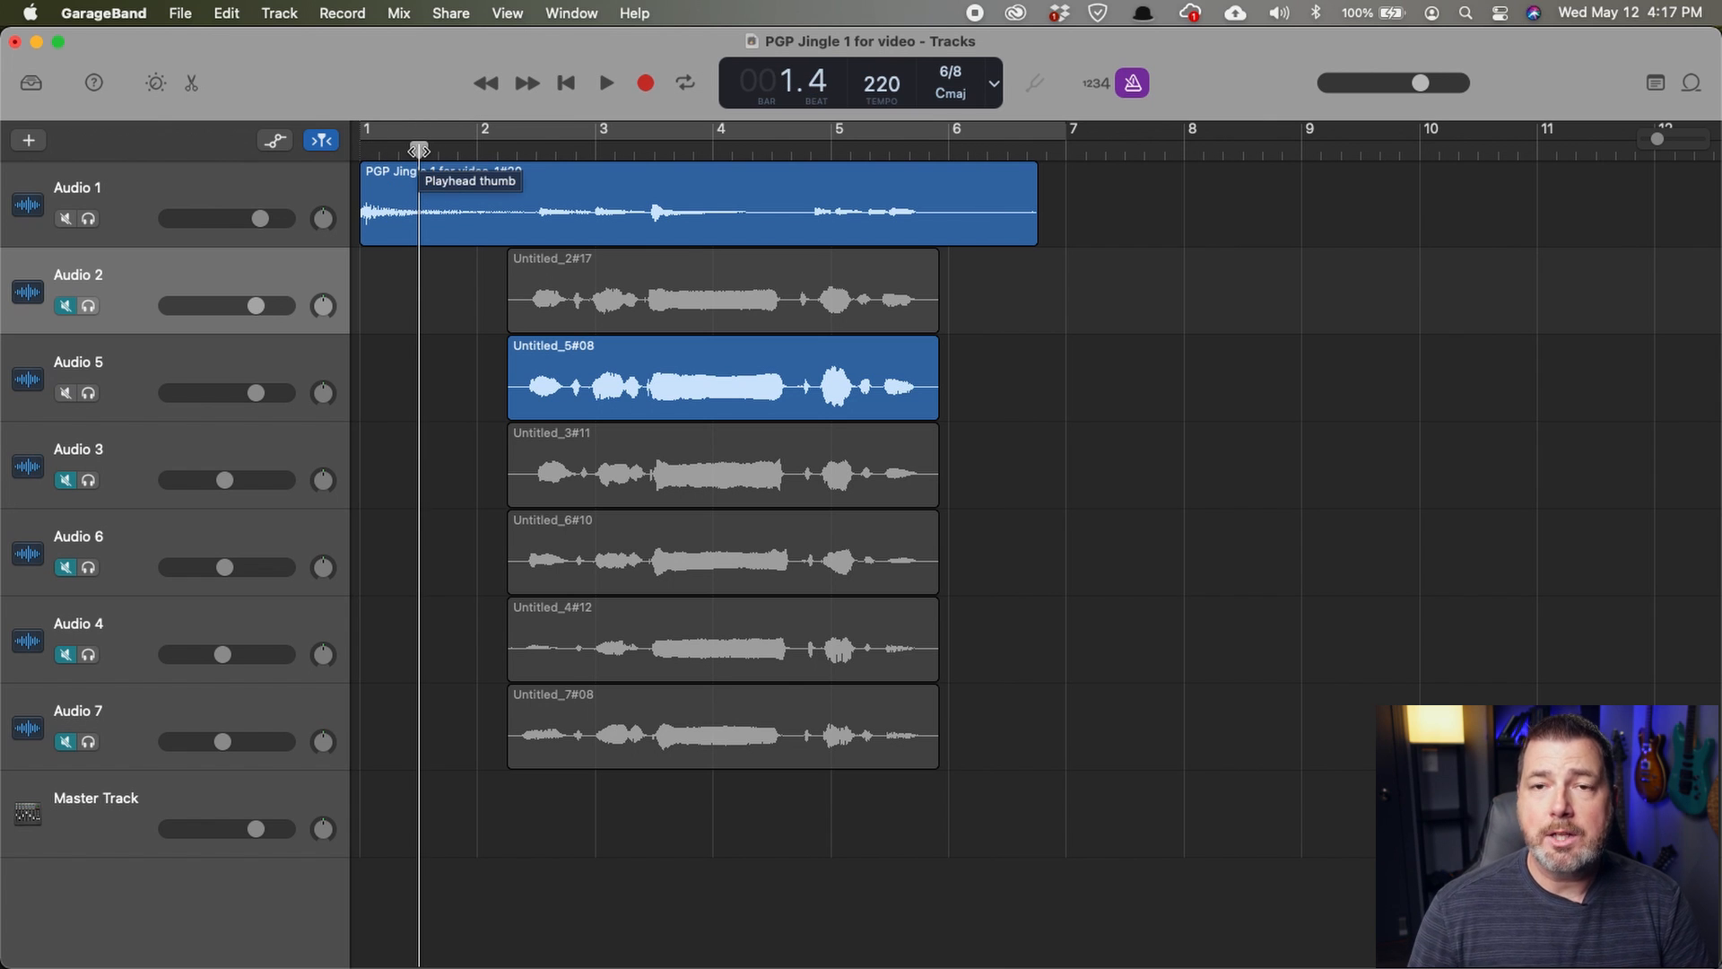
pyautogui.press('space')
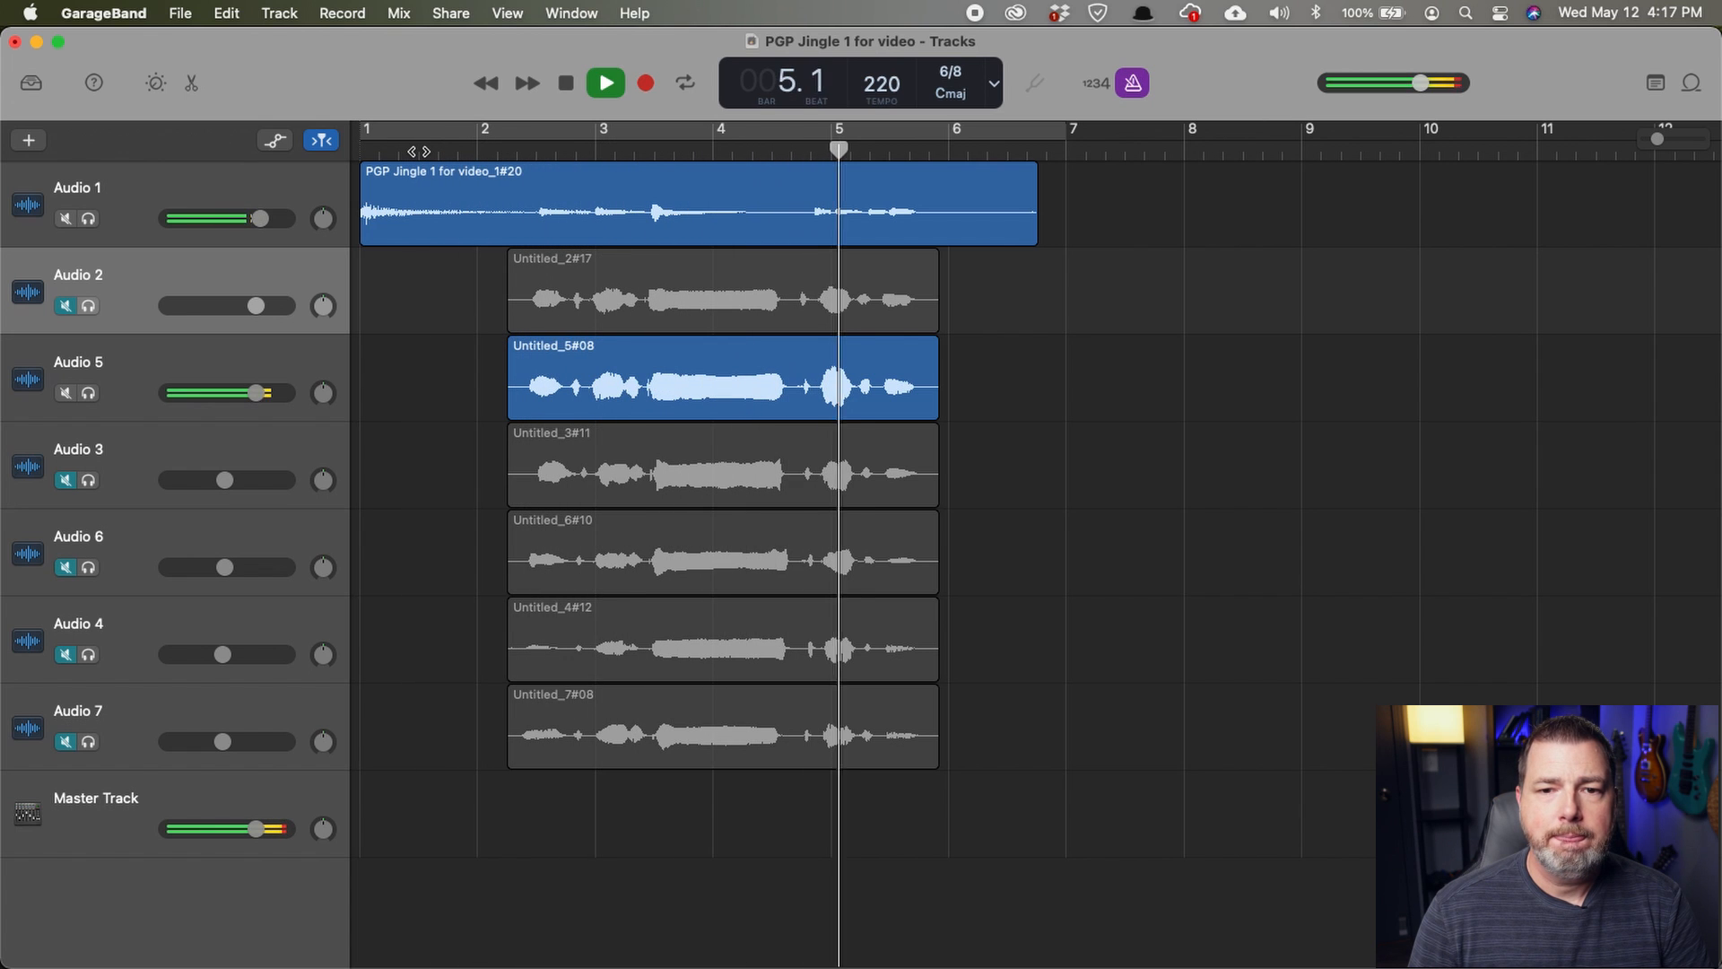
pyautogui.press('space')
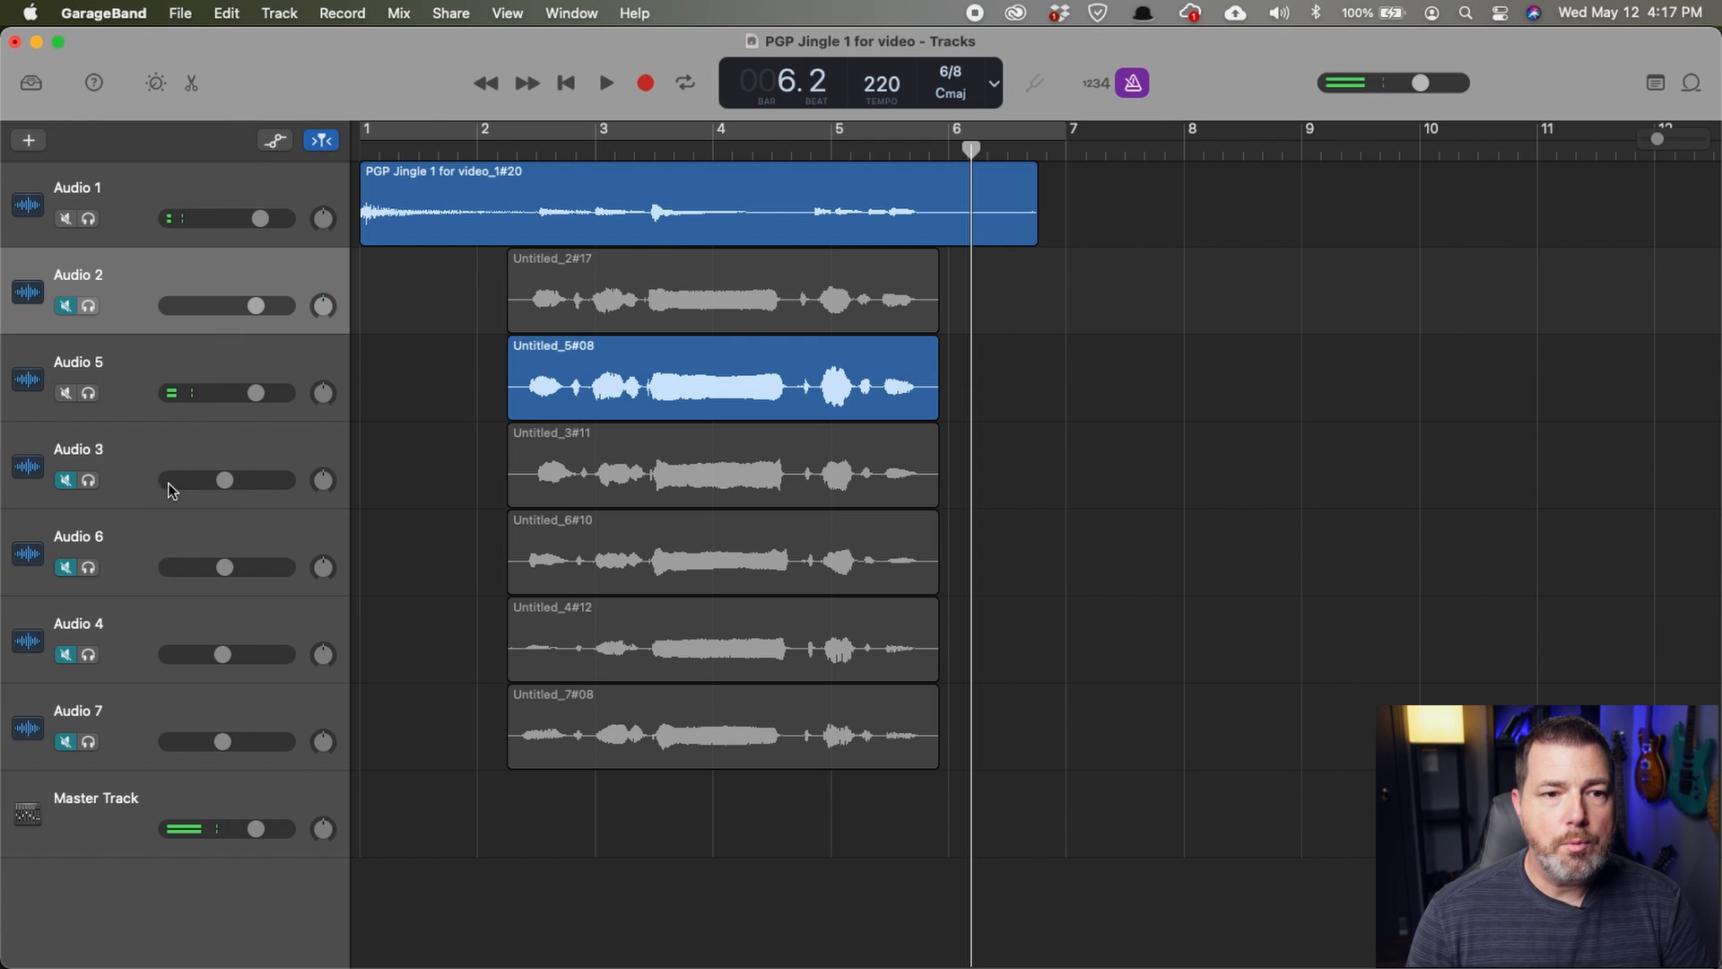
# Mute Audio 5, unmute Audio 3 and Audio 2, and play them with Audio 1 from the second half of bar 1.
pyautogui.click(66, 393)
pyautogui.click(65, 481)
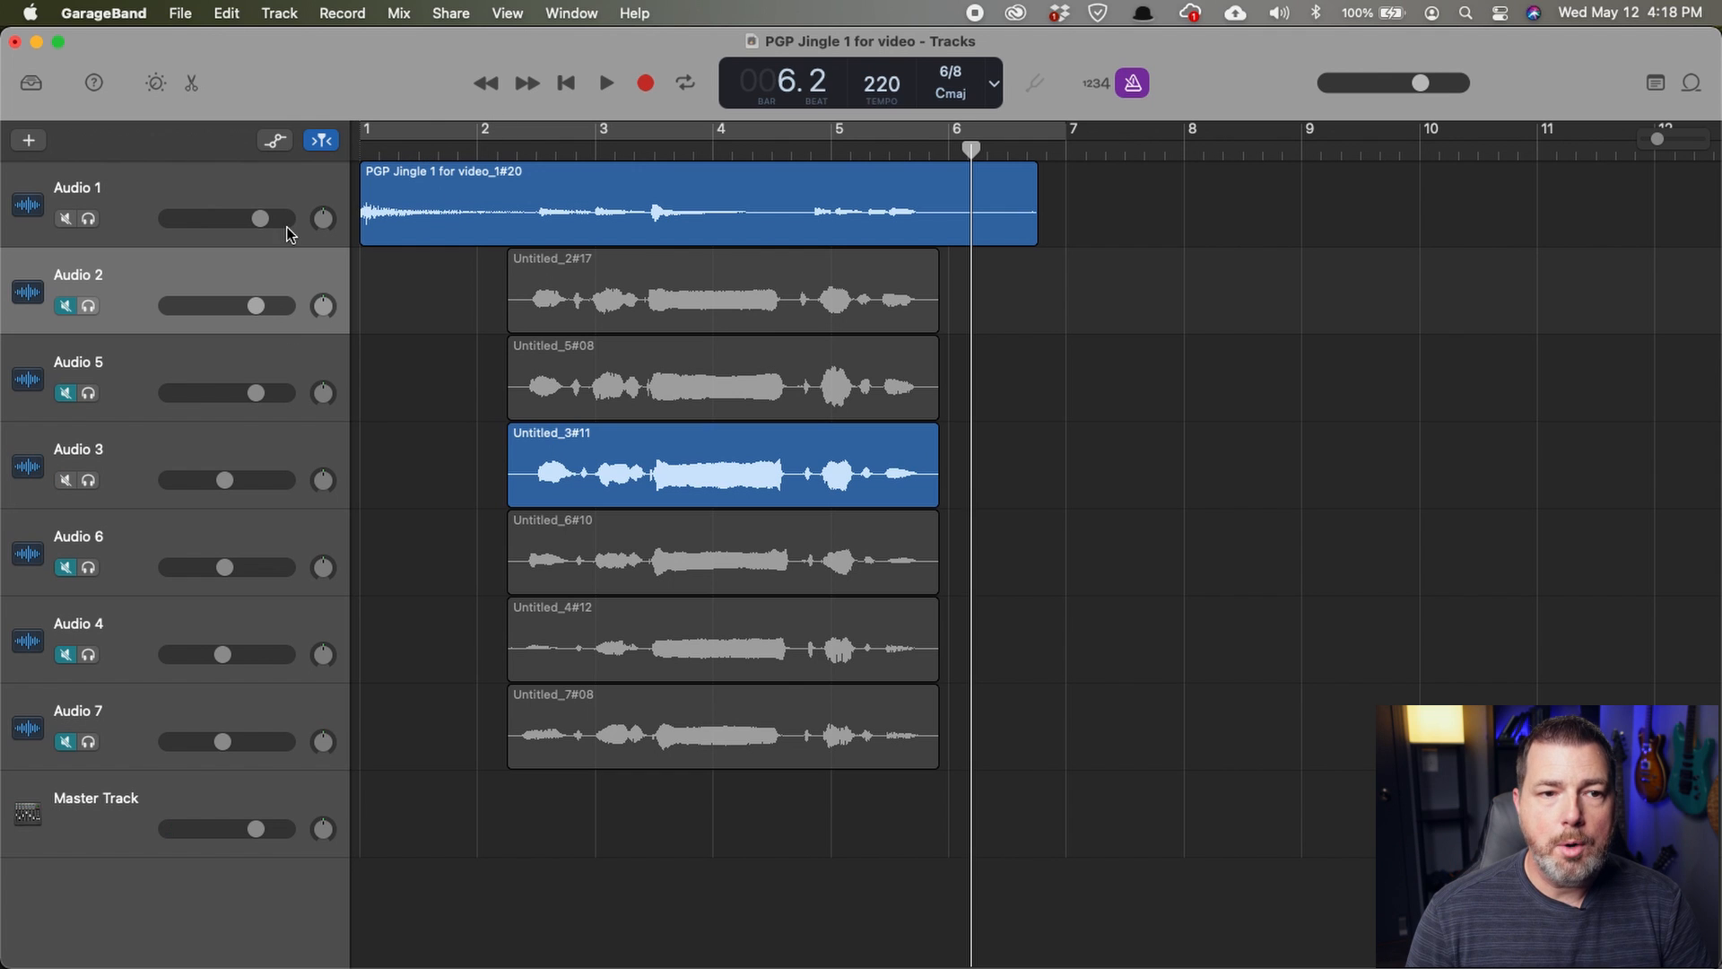
pyautogui.click(66, 307)
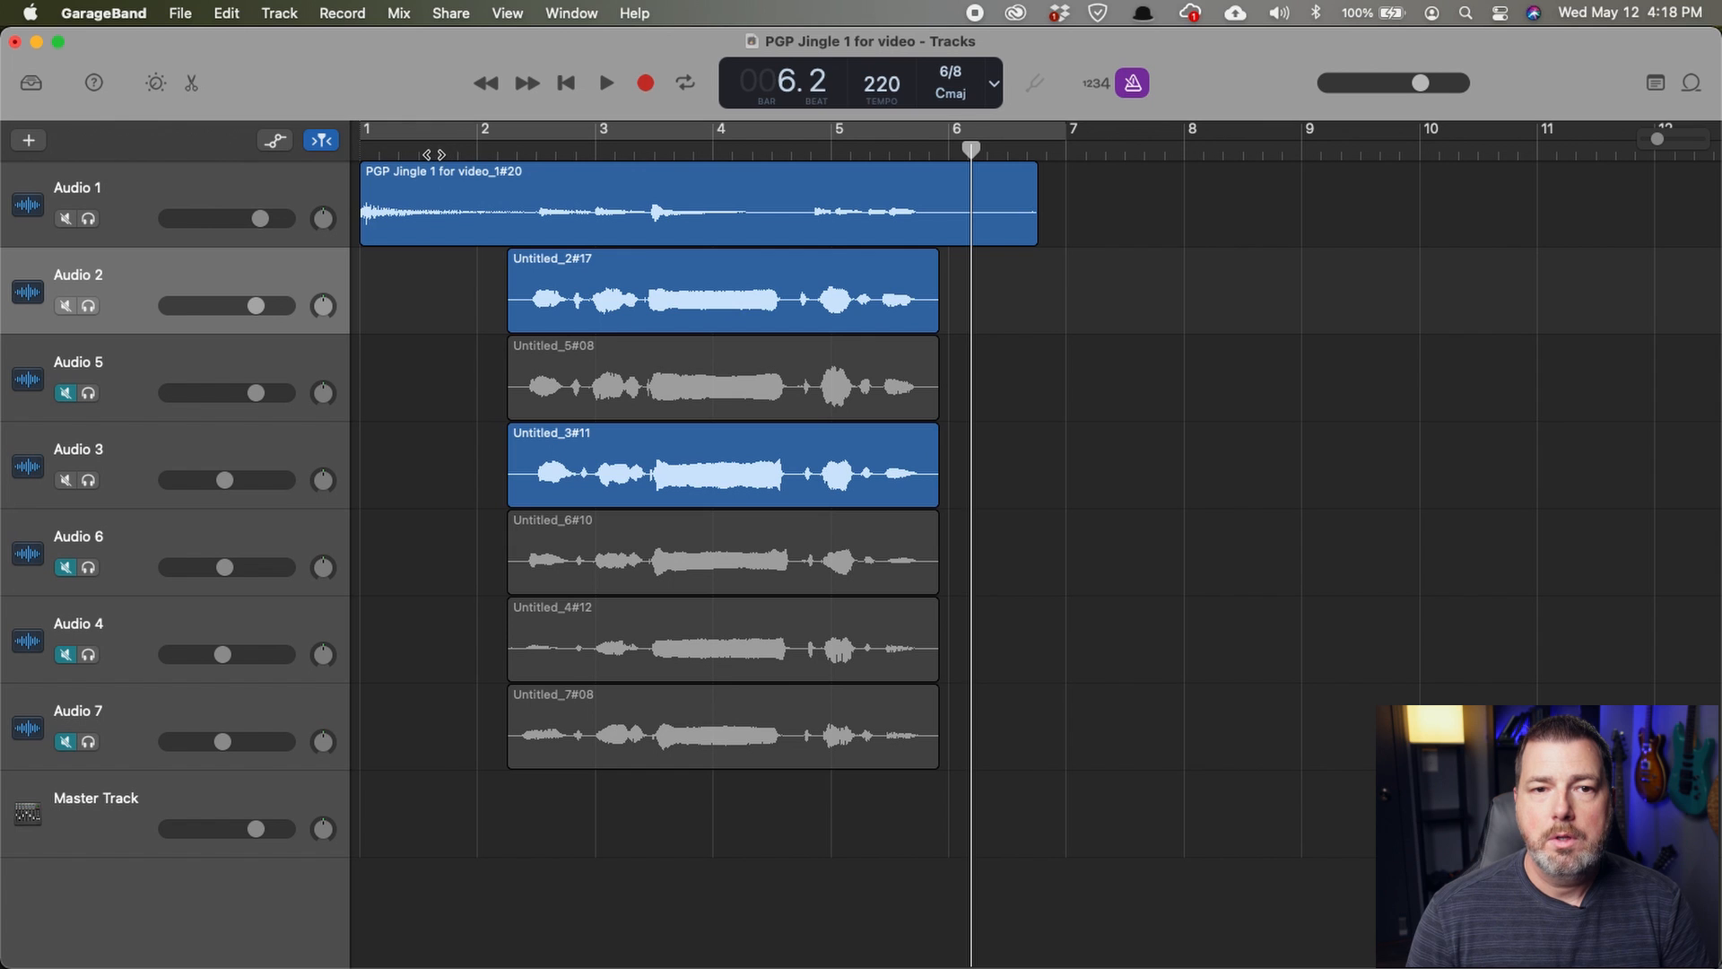
pyautogui.click(436, 152)
pyautogui.press('space')
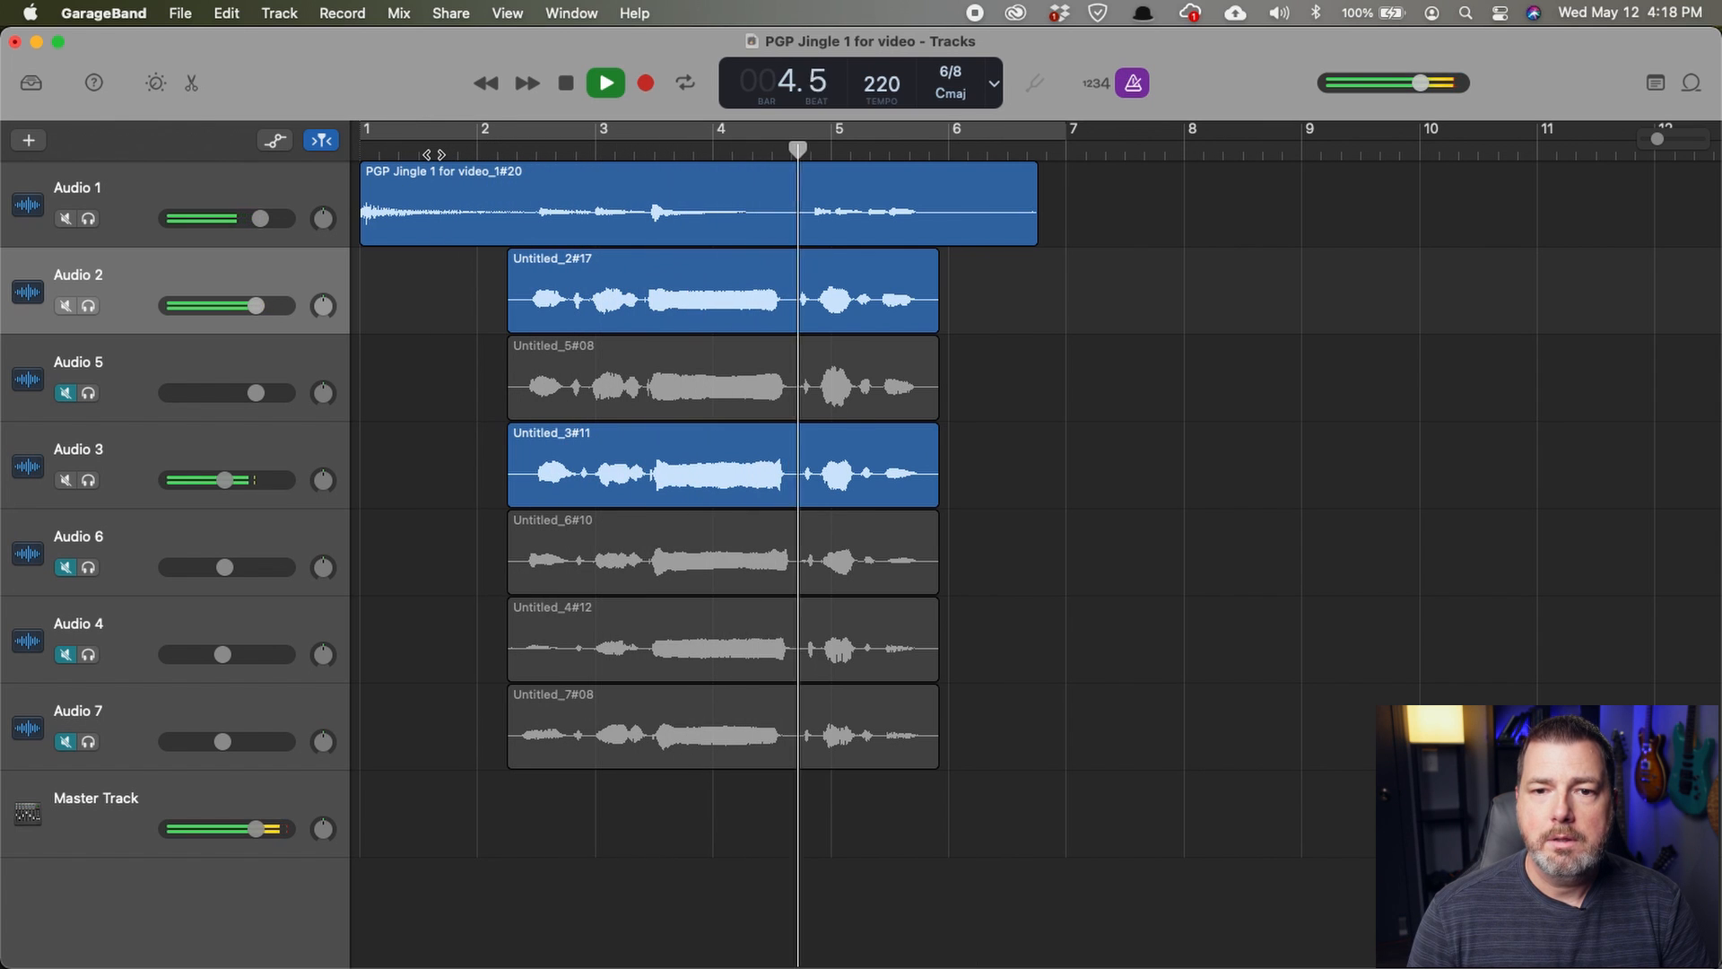
pyautogui.press('space')
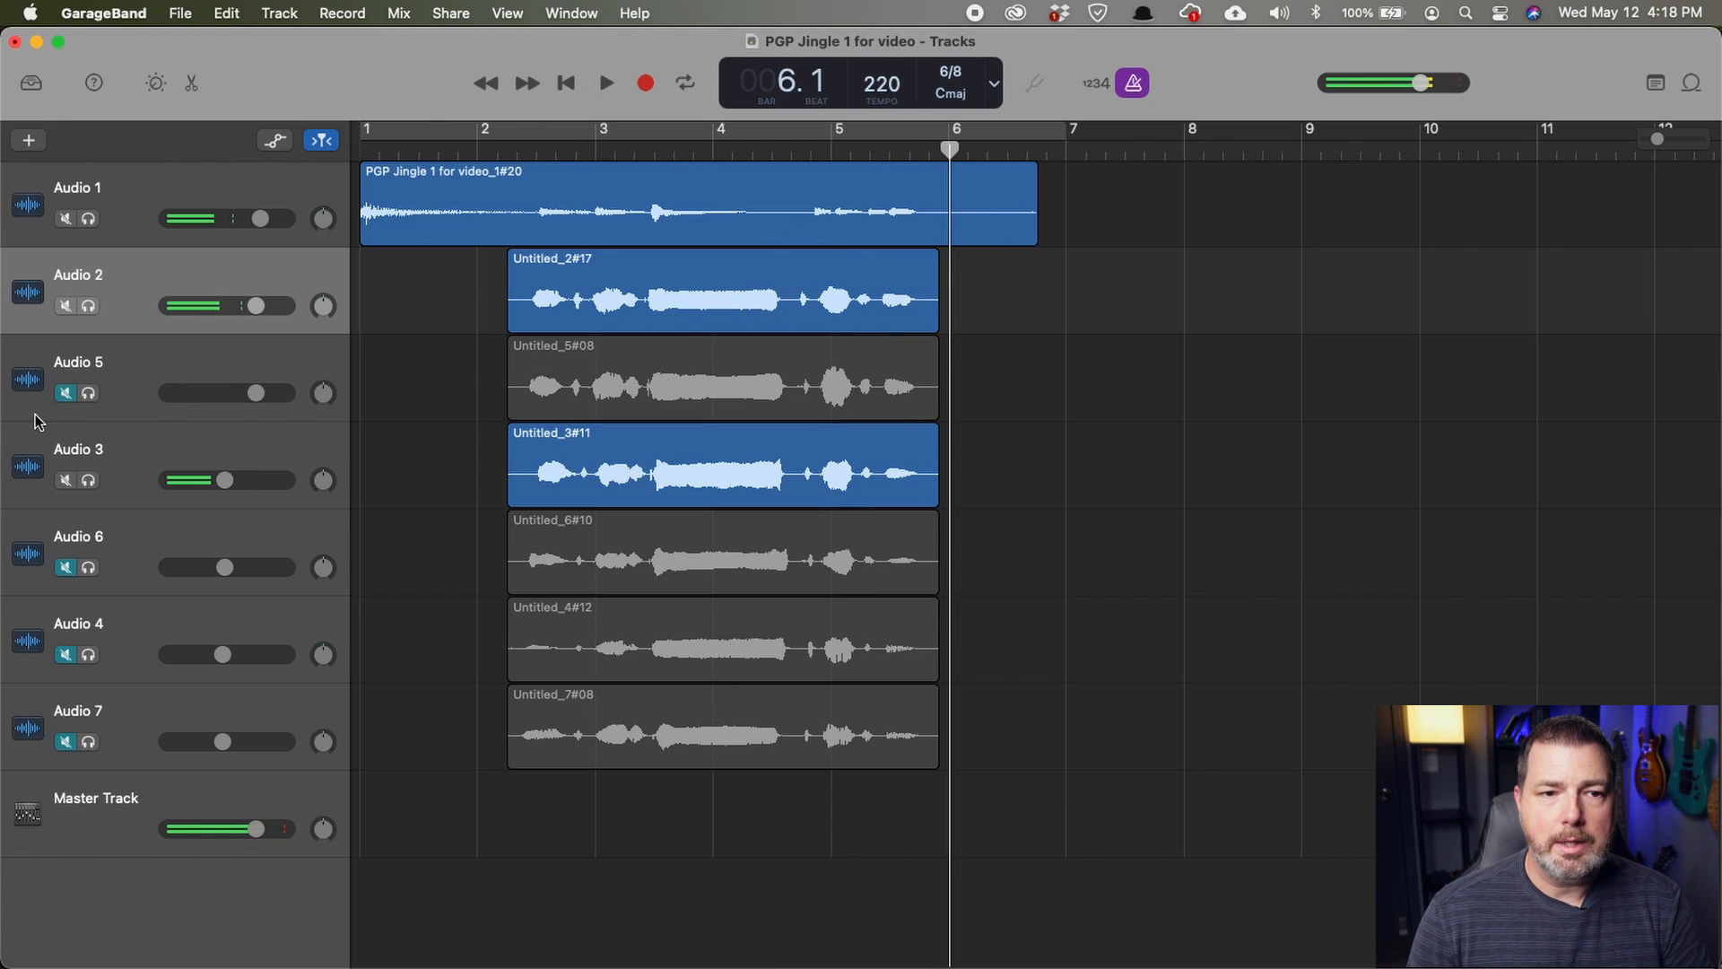
# Keep Audio 5 muted, solo Audio 3, and play it alone from about the start of bar 2.
pyautogui.click(65, 394)
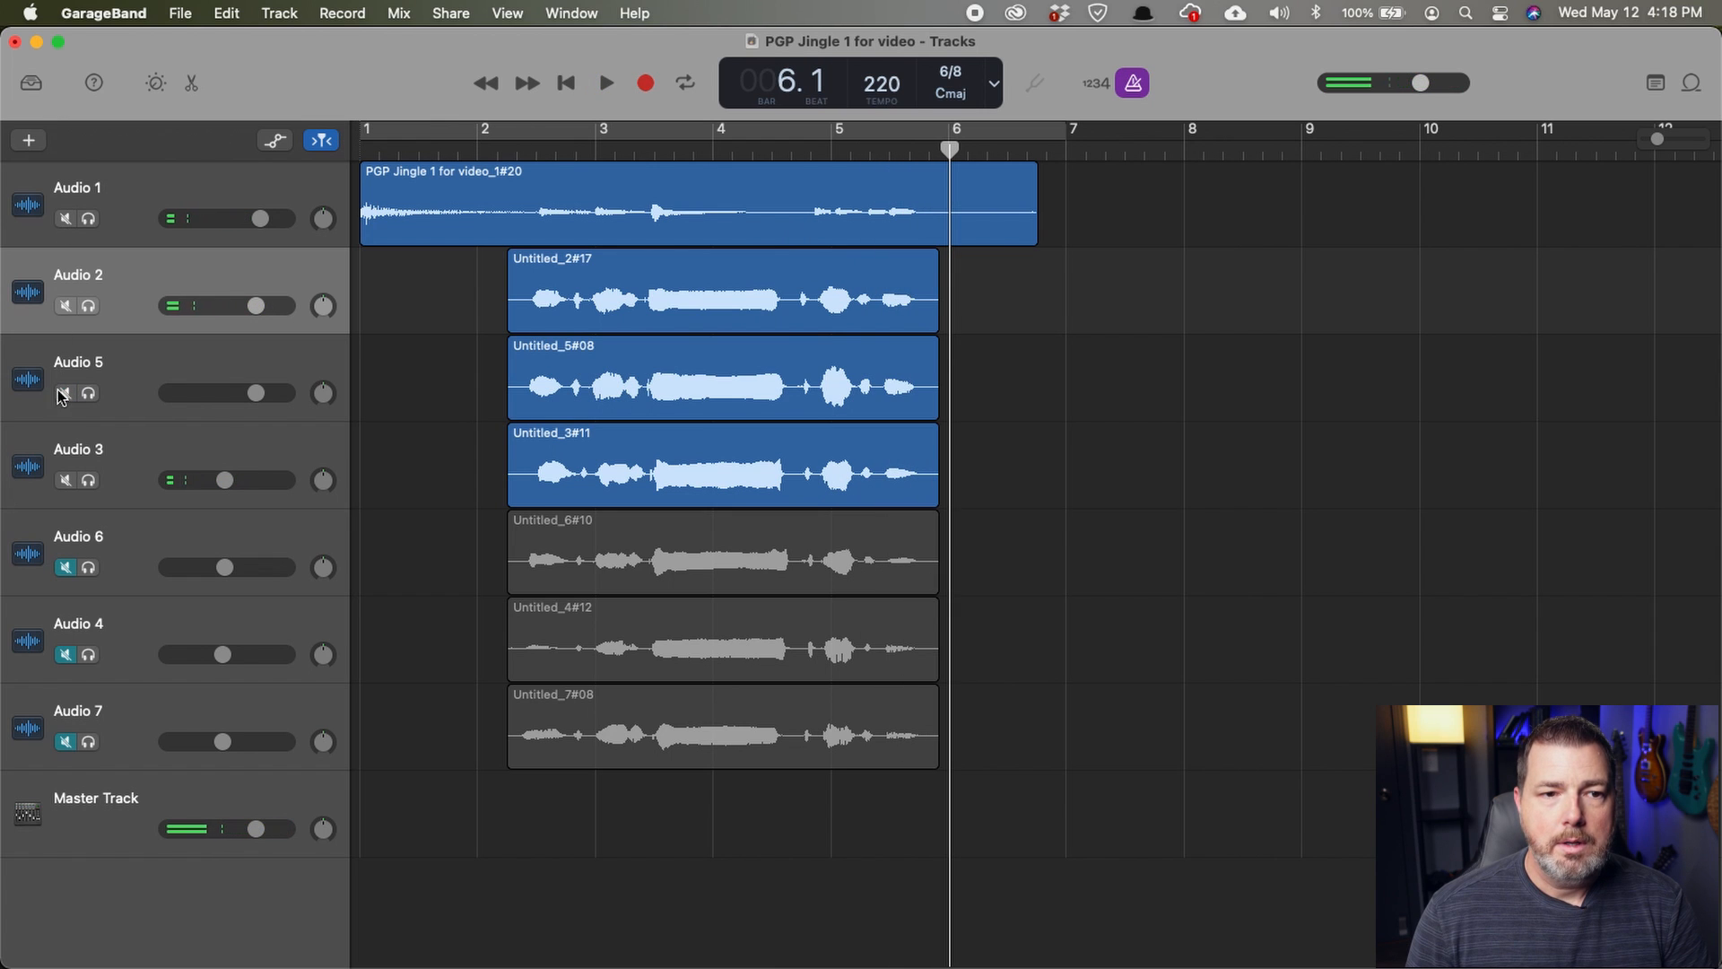
pyautogui.click(65, 393)
pyautogui.click(88, 481)
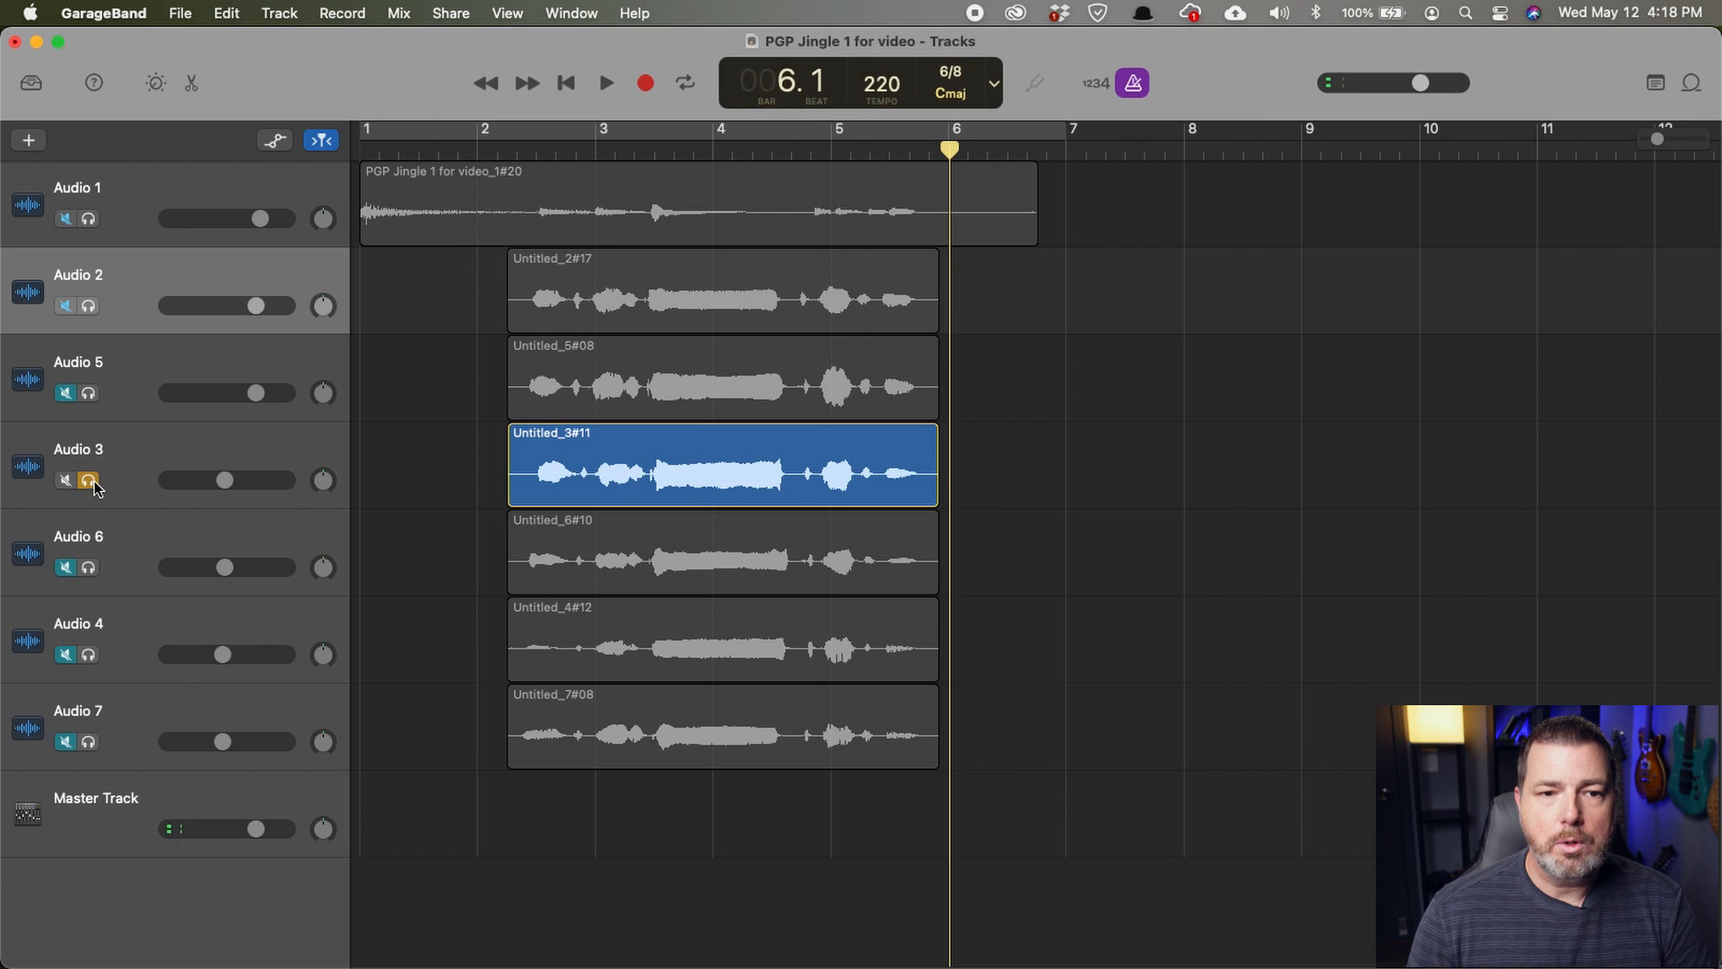
pyautogui.click(484, 149)
pyautogui.press('space')
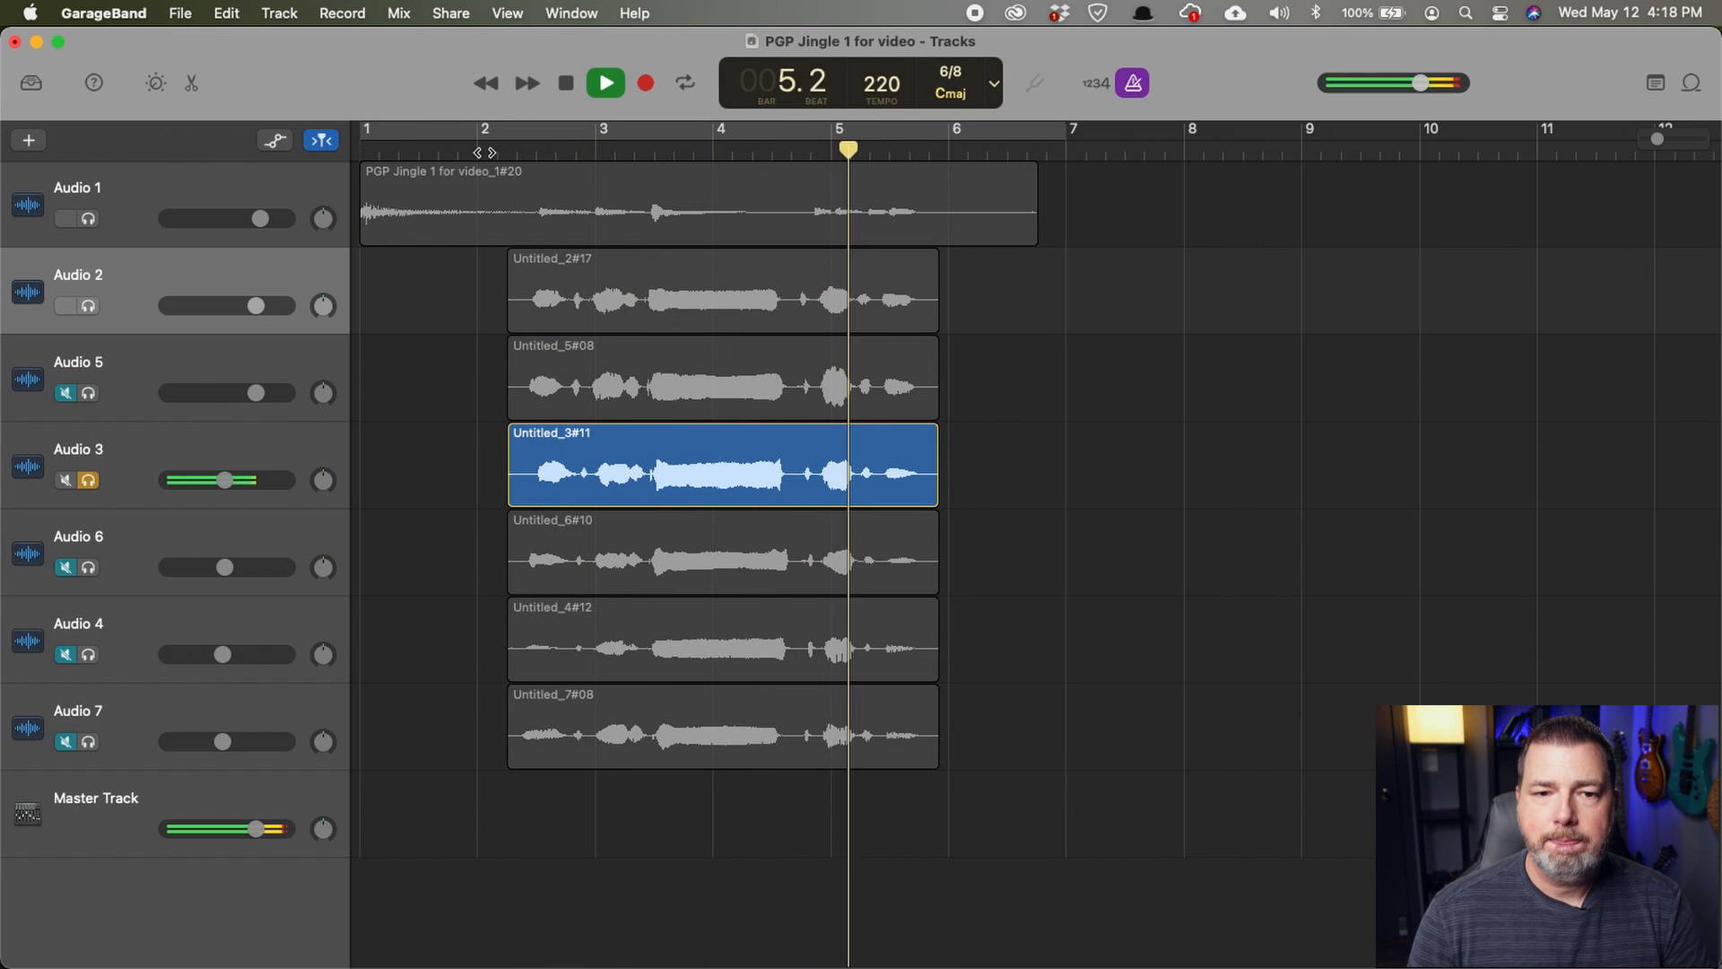
pyautogui.press('space')
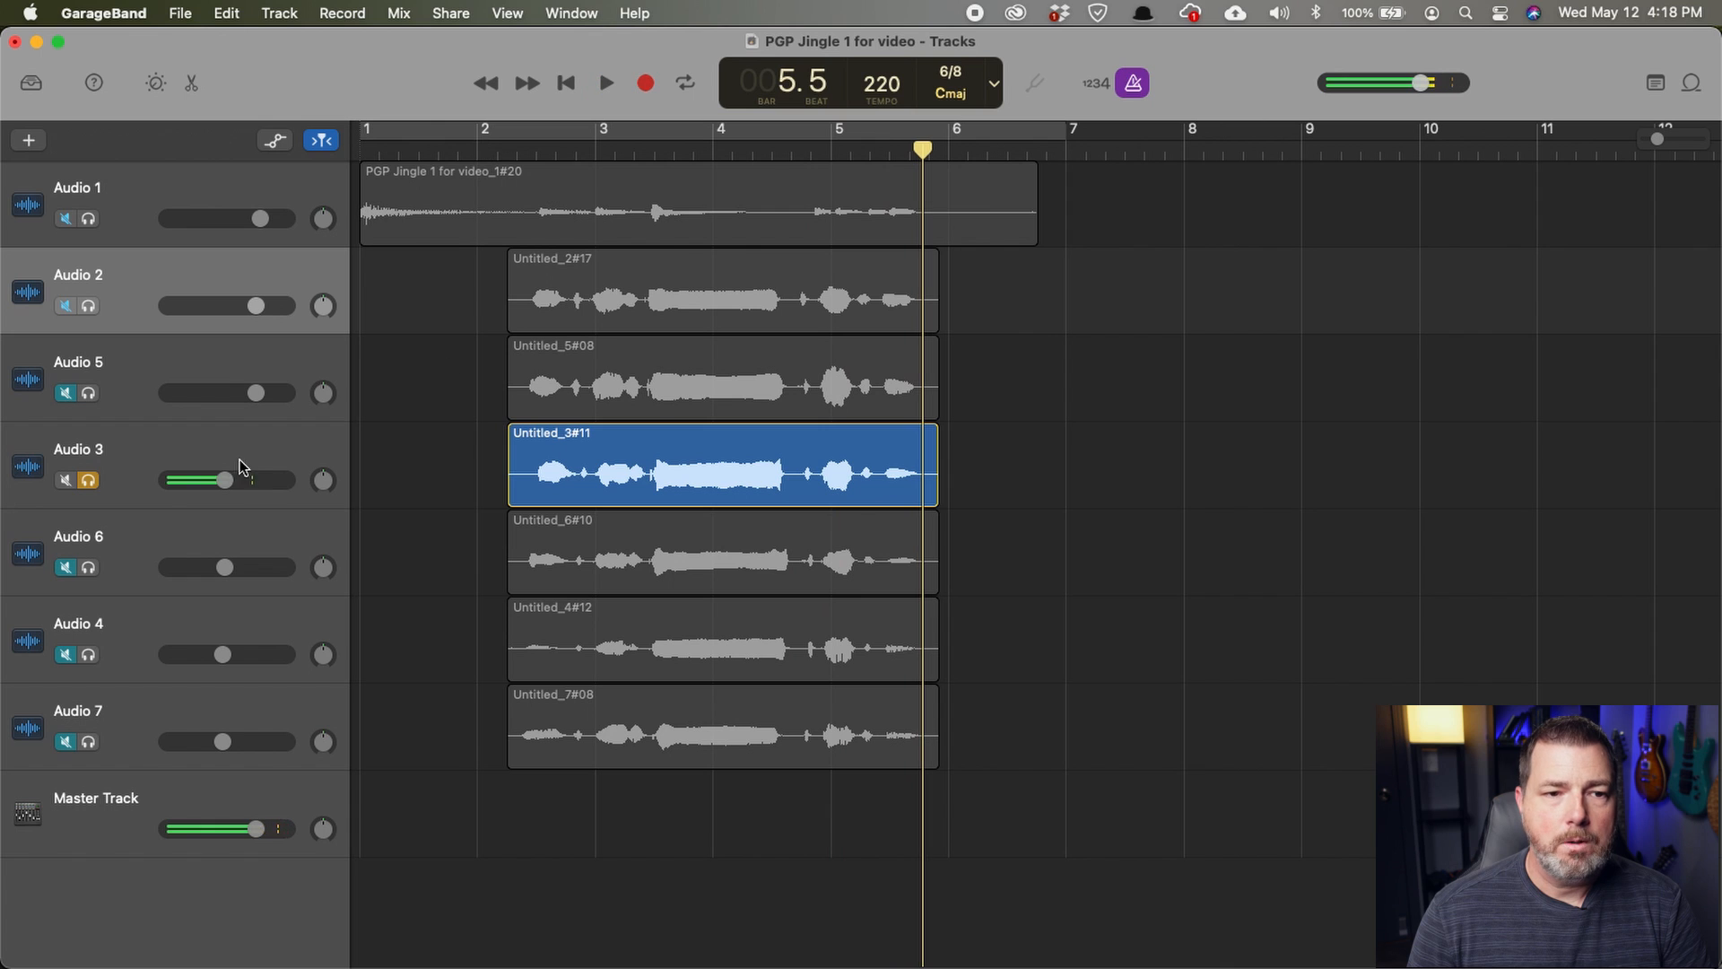
# Move the solo from Audio 3 to Audio 6 and play that track alone from early in bar 2.
pyautogui.click(87, 482)
pyautogui.click(88, 568)
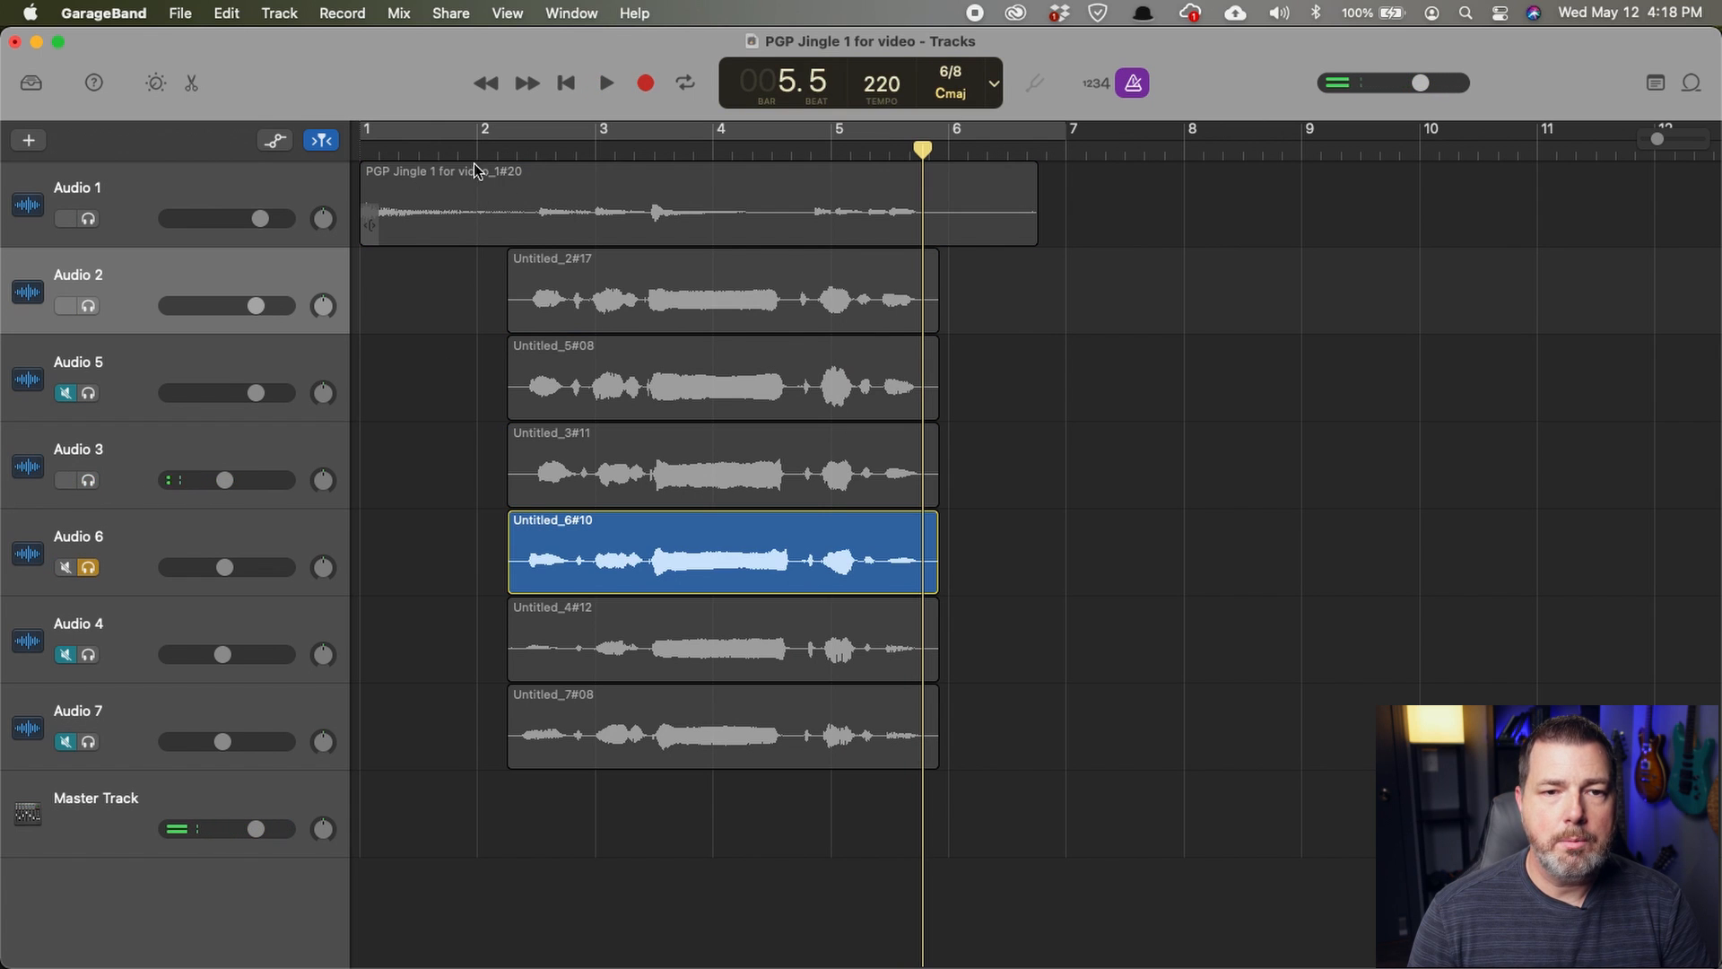
pyautogui.click(497, 135)
pyautogui.press('space')
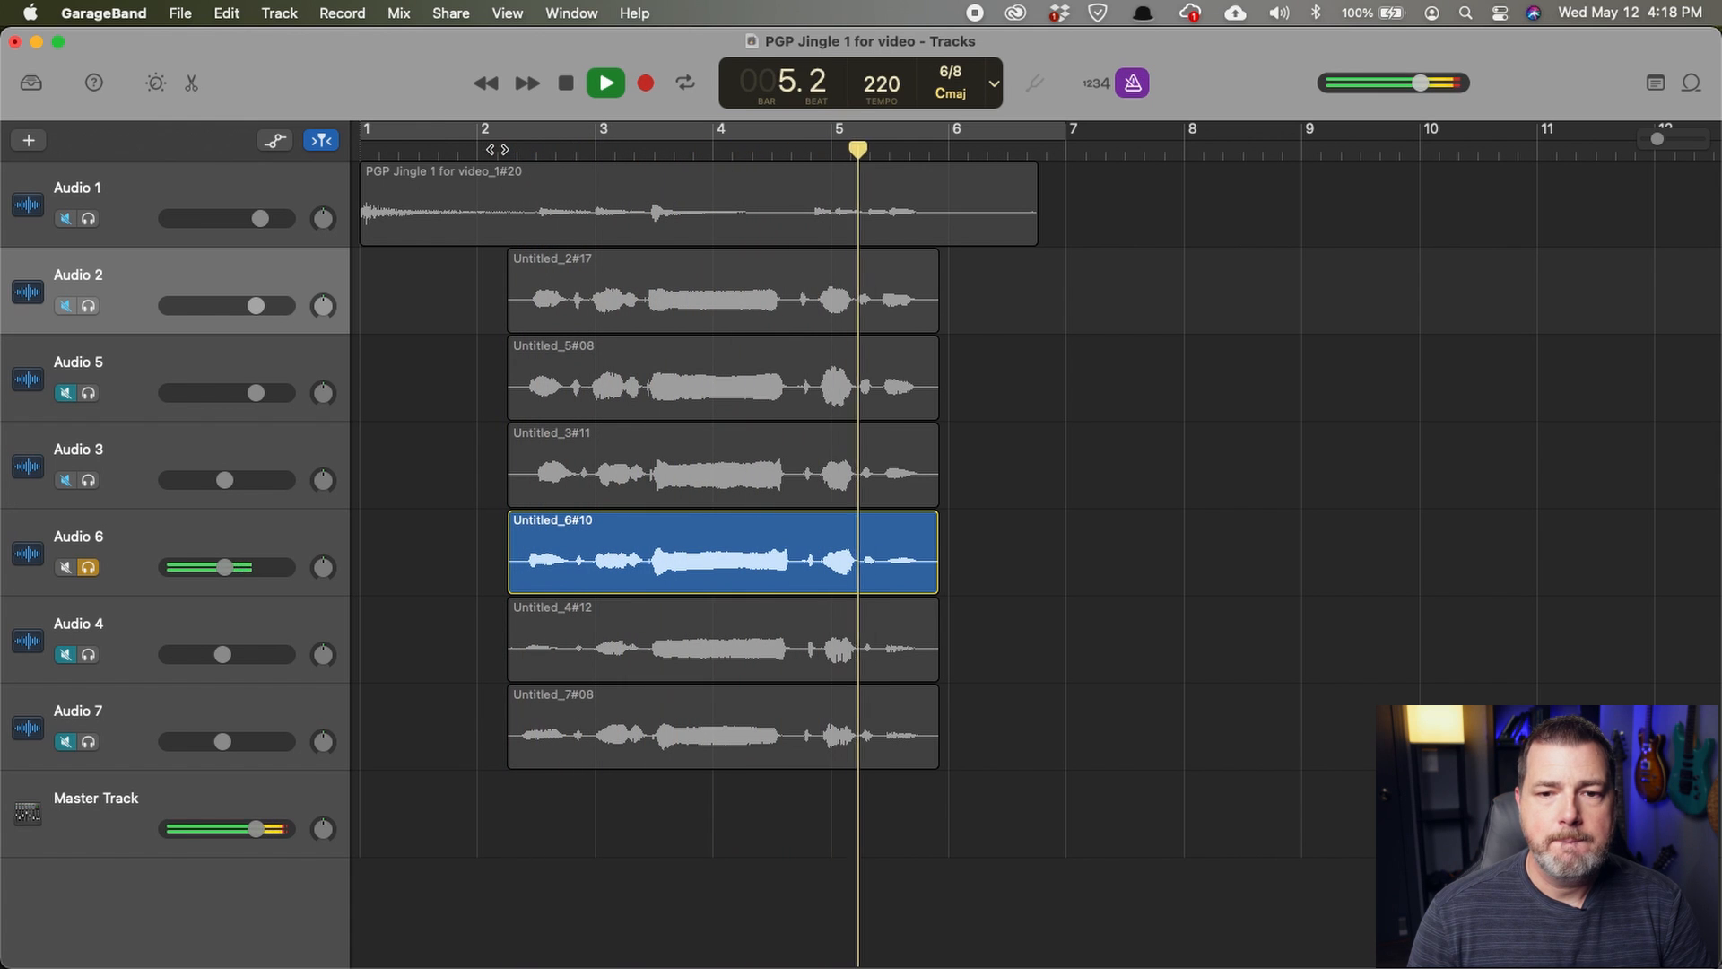
pyautogui.press('space')
# Unsolo Audio 6, solo Audio 4, and listen to it alone from early in bar 2.
pyautogui.click(89, 569)
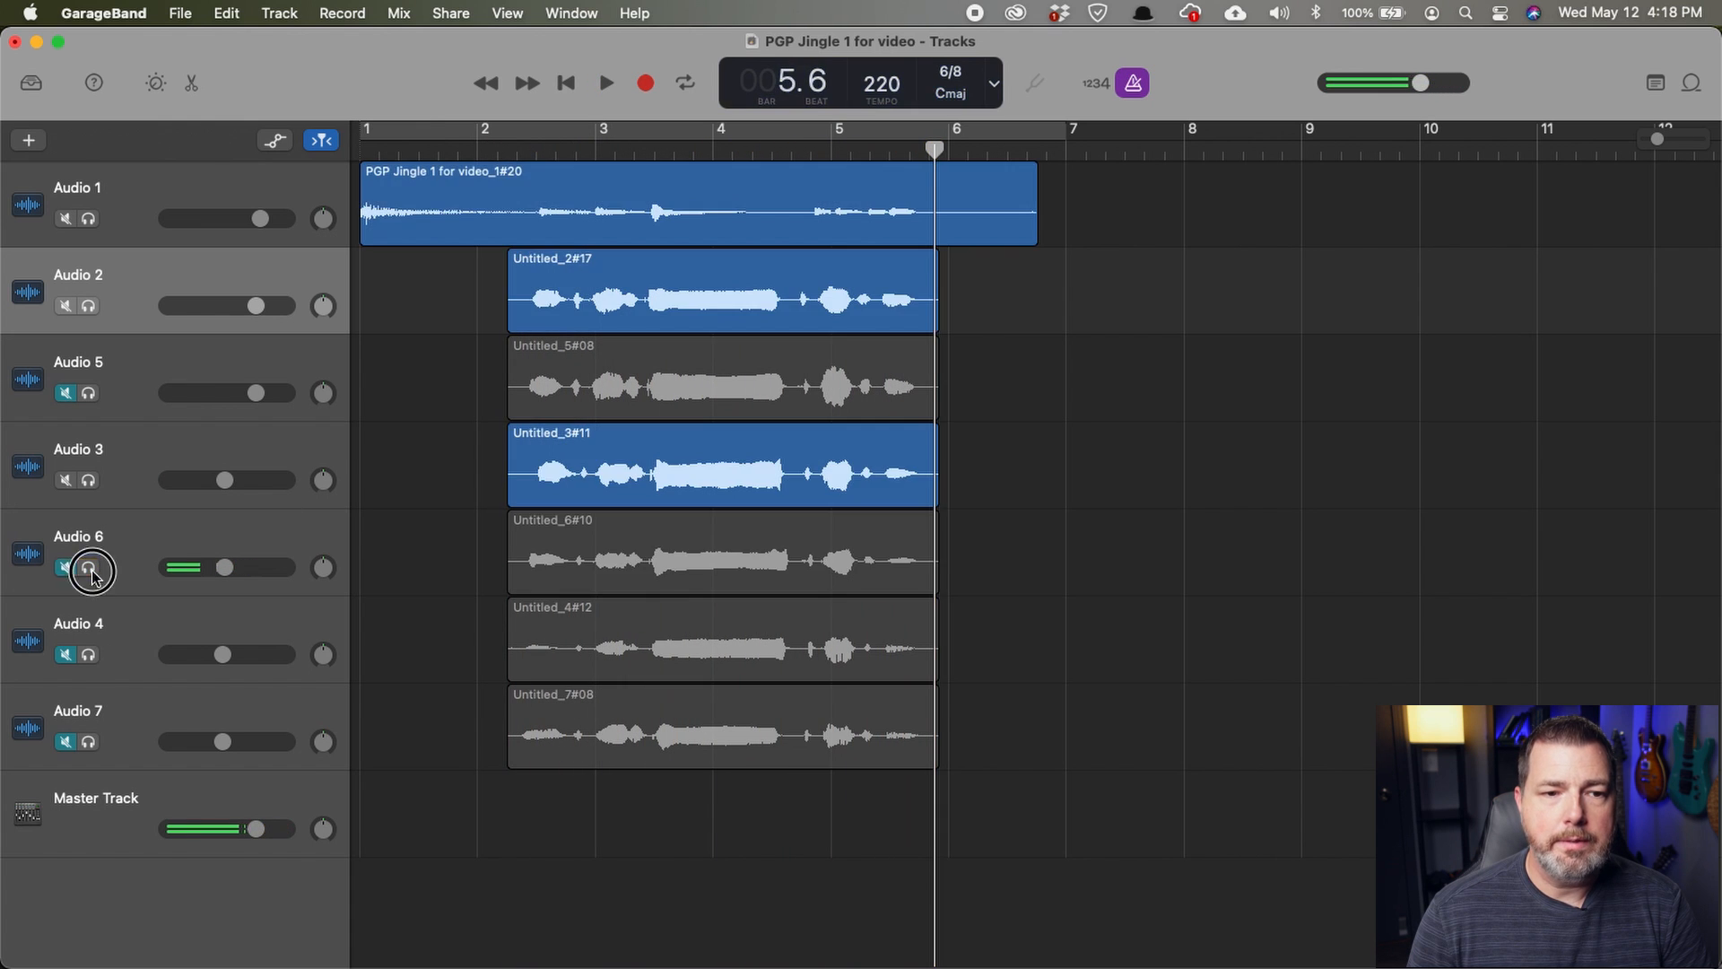
pyautogui.click(89, 655)
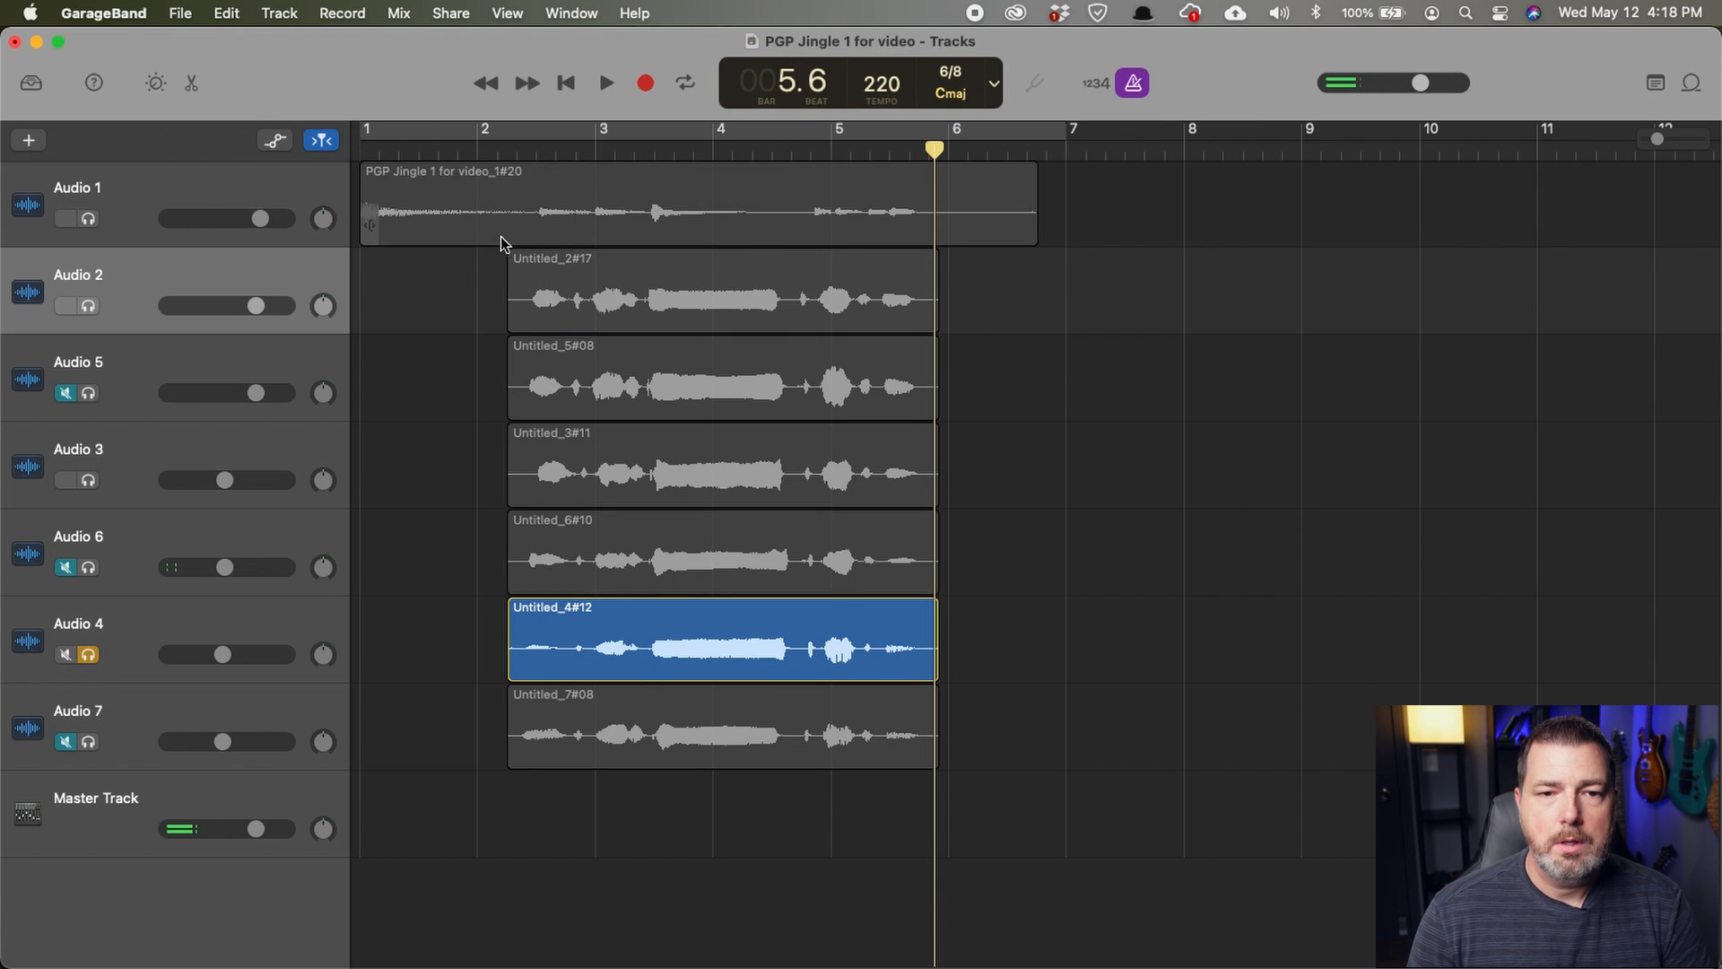
pyautogui.click(497, 151)
pyautogui.press('space')
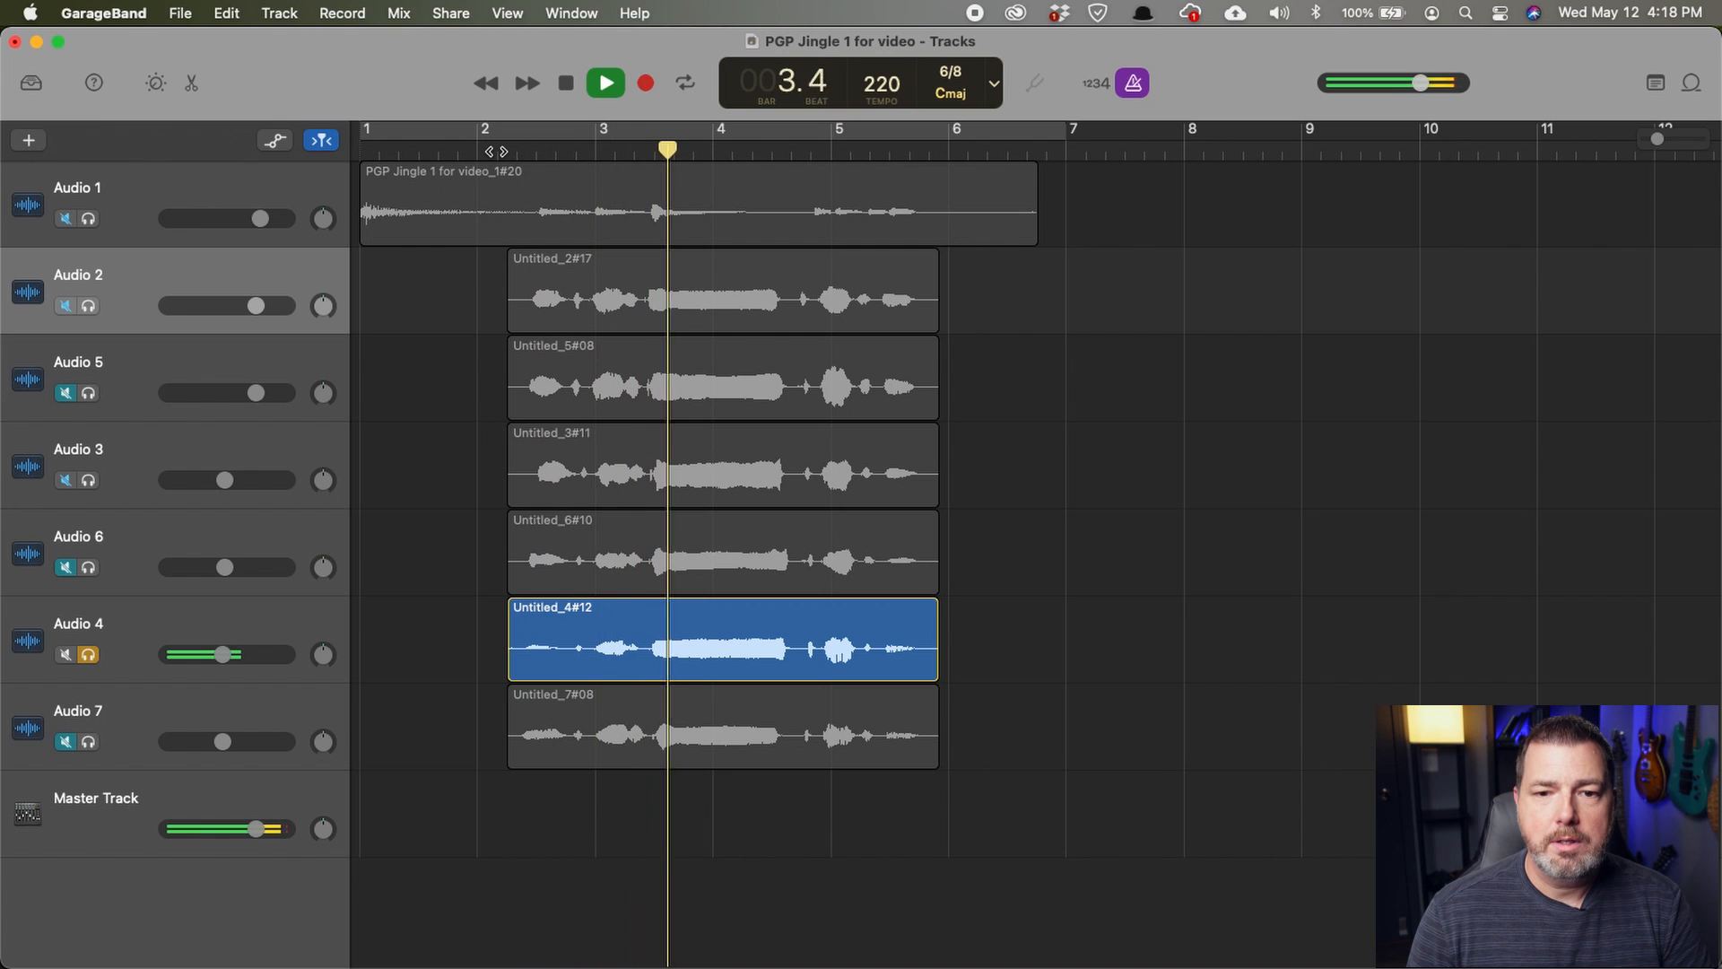
pyautogui.press('space')
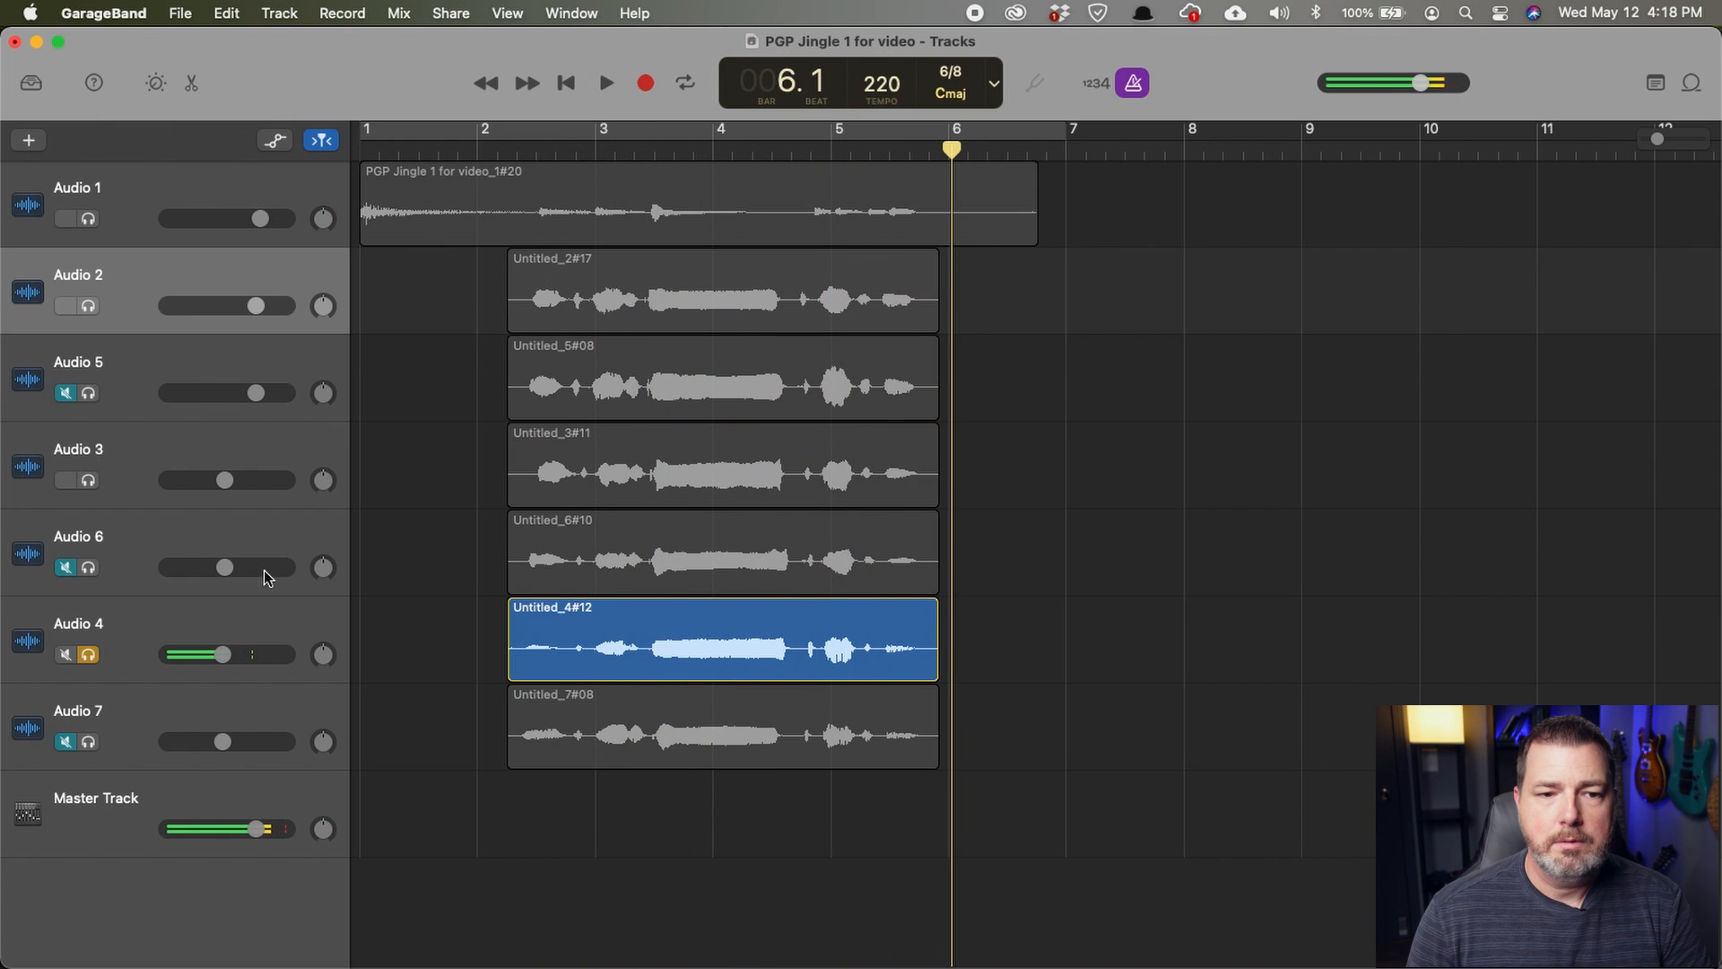
# Unsolo Audio 4, solo Audio 7, and play it alone from just before bar 2 to the end of its region.
pyautogui.click(88, 657)
pyautogui.click(90, 743)
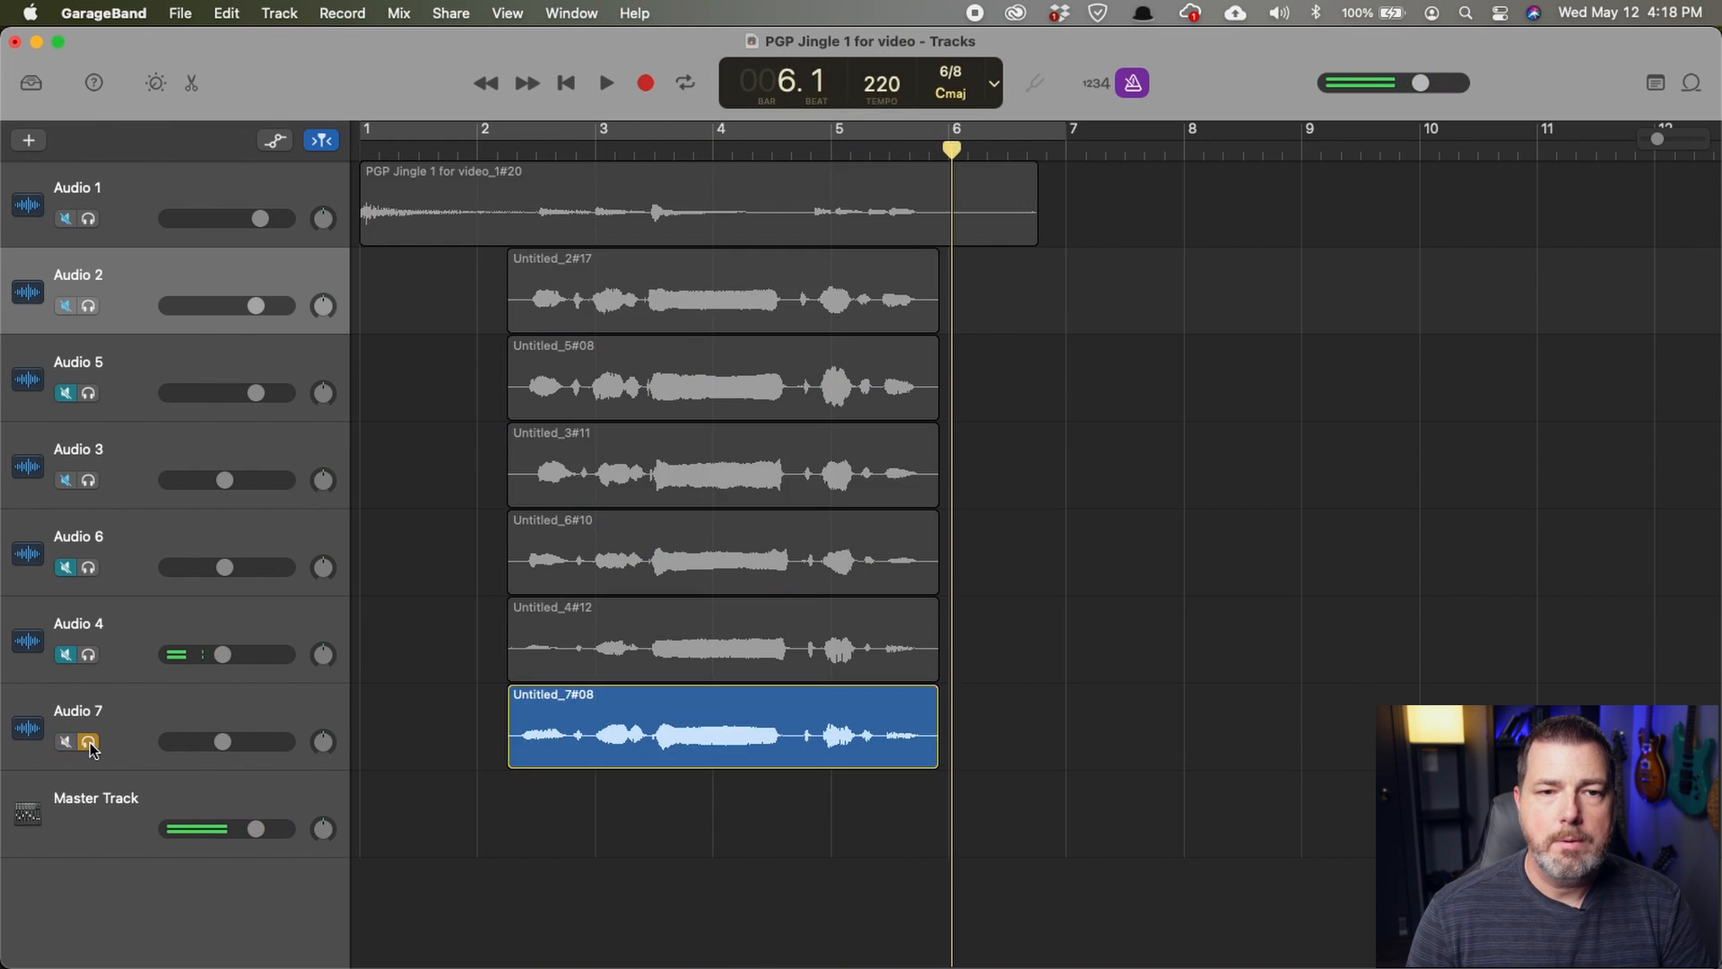
pyautogui.click(91, 743)
pyautogui.click(89, 743)
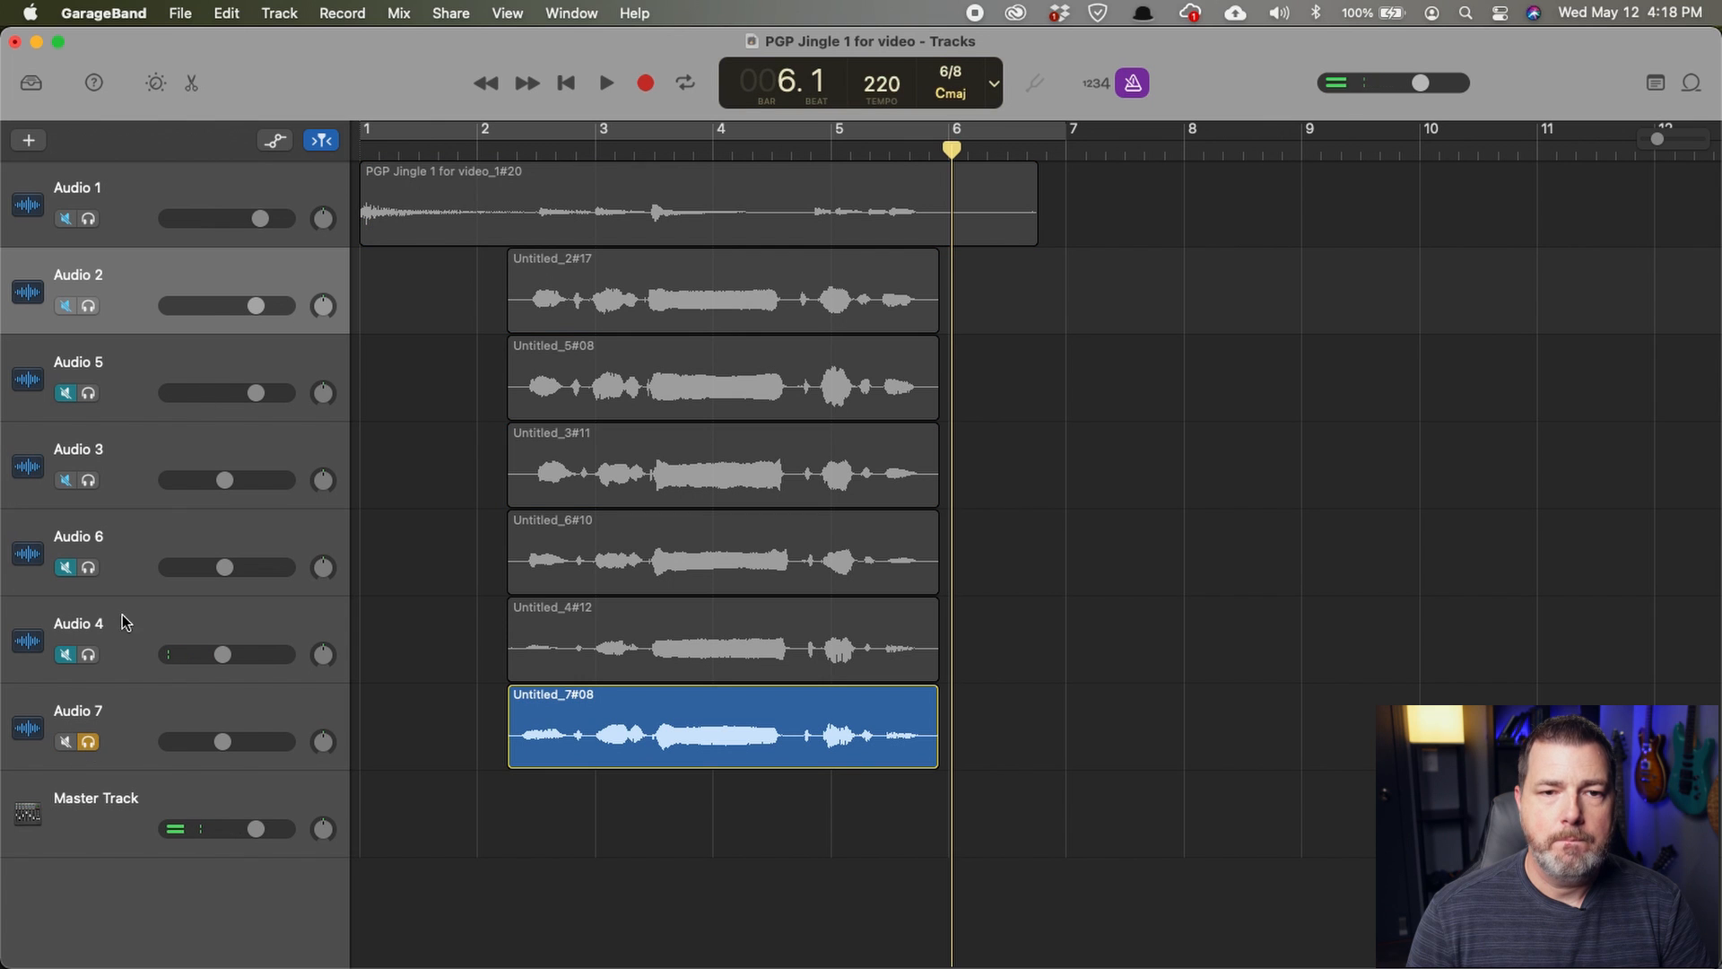
pyautogui.click(475, 146)
pyautogui.press('space')
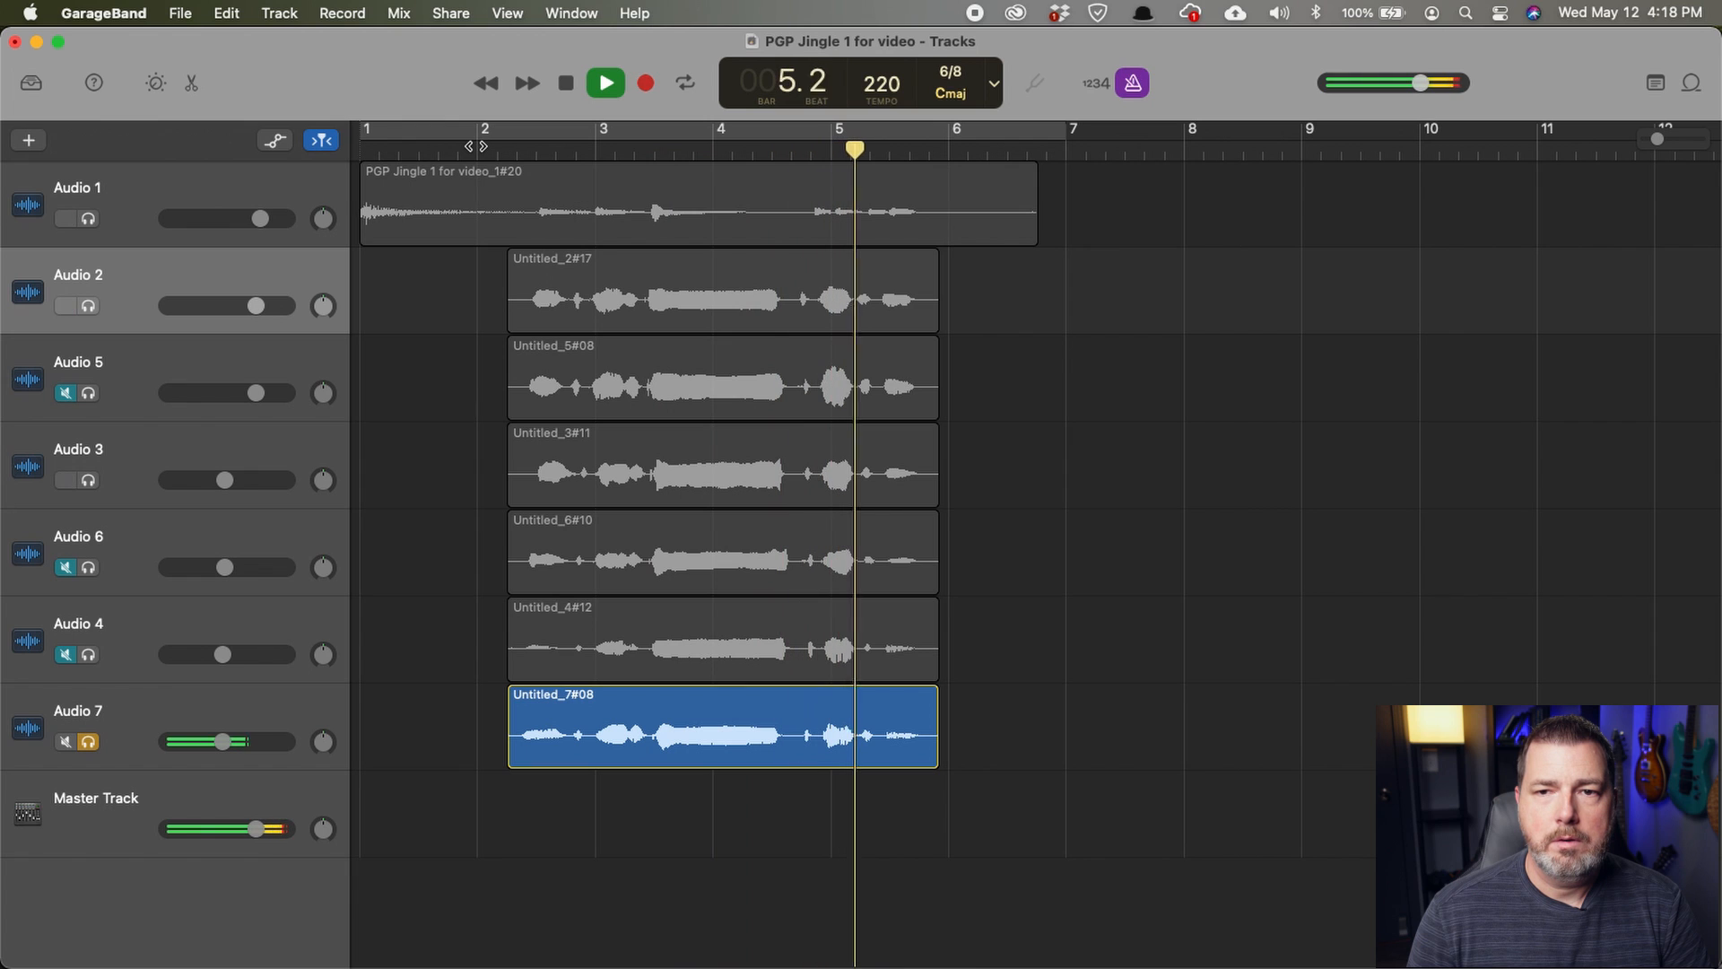
pyautogui.press('space')
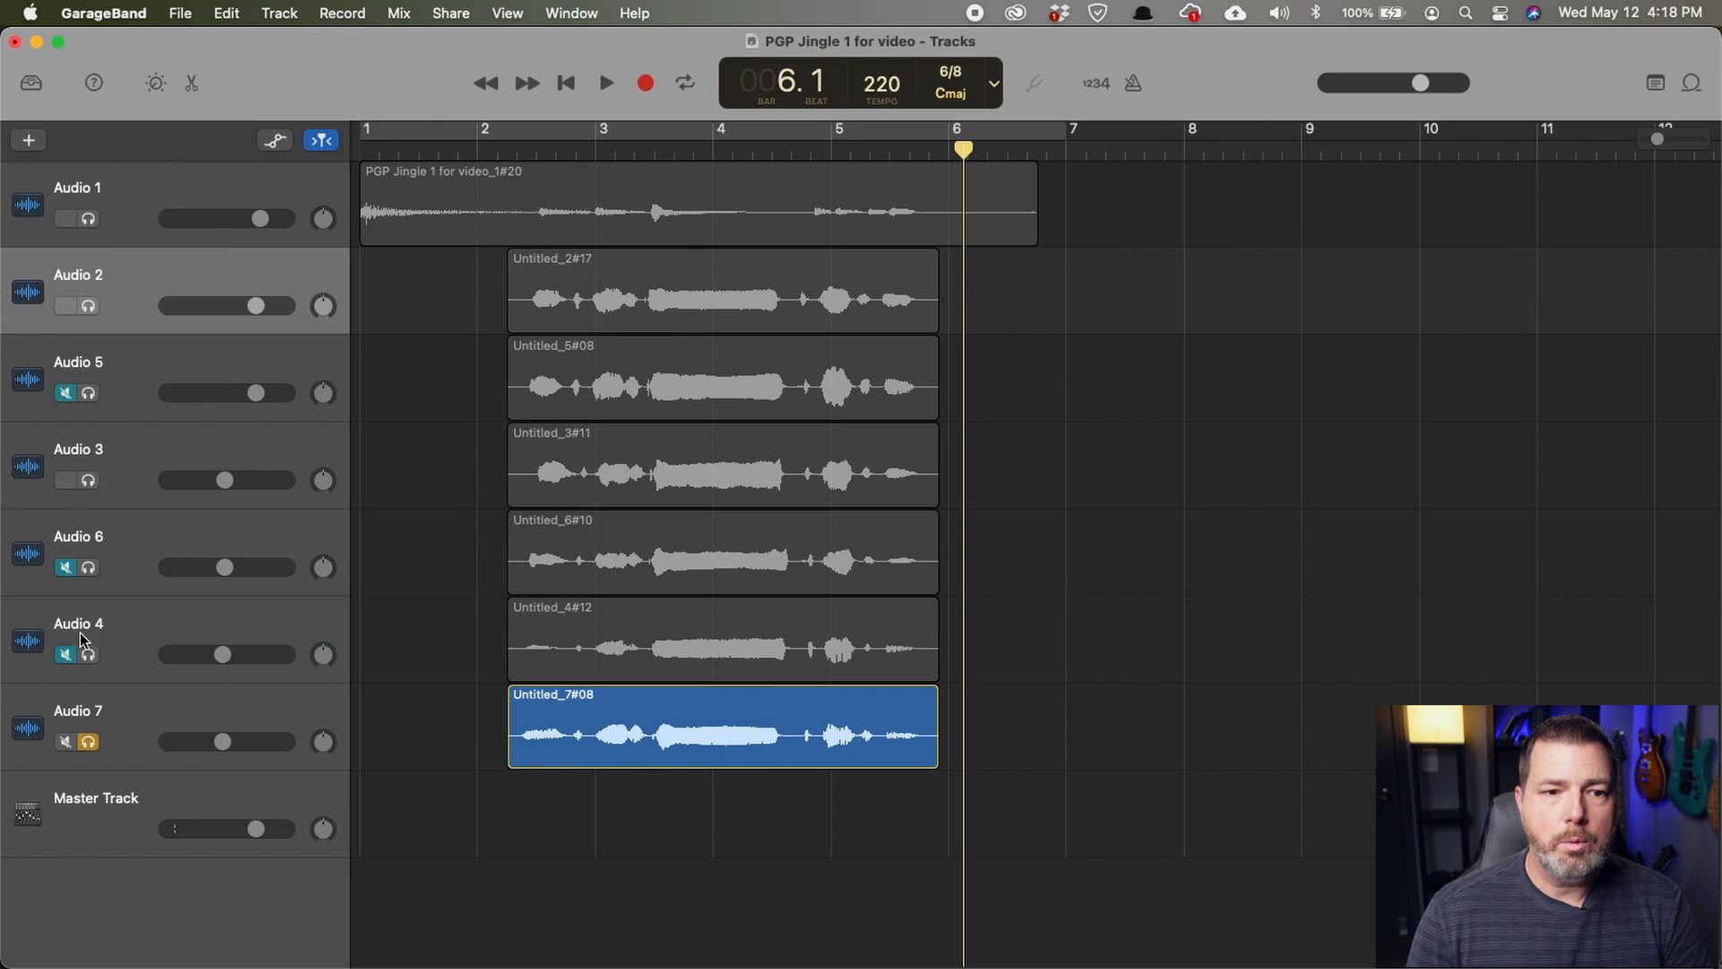
# Unsolo Audio 7, unmute Audio 7, Audio 4, Audio 6 and Audio 5, and play all tracks together from bar 1.
pyautogui.click(88, 741)
pyautogui.click(66, 742)
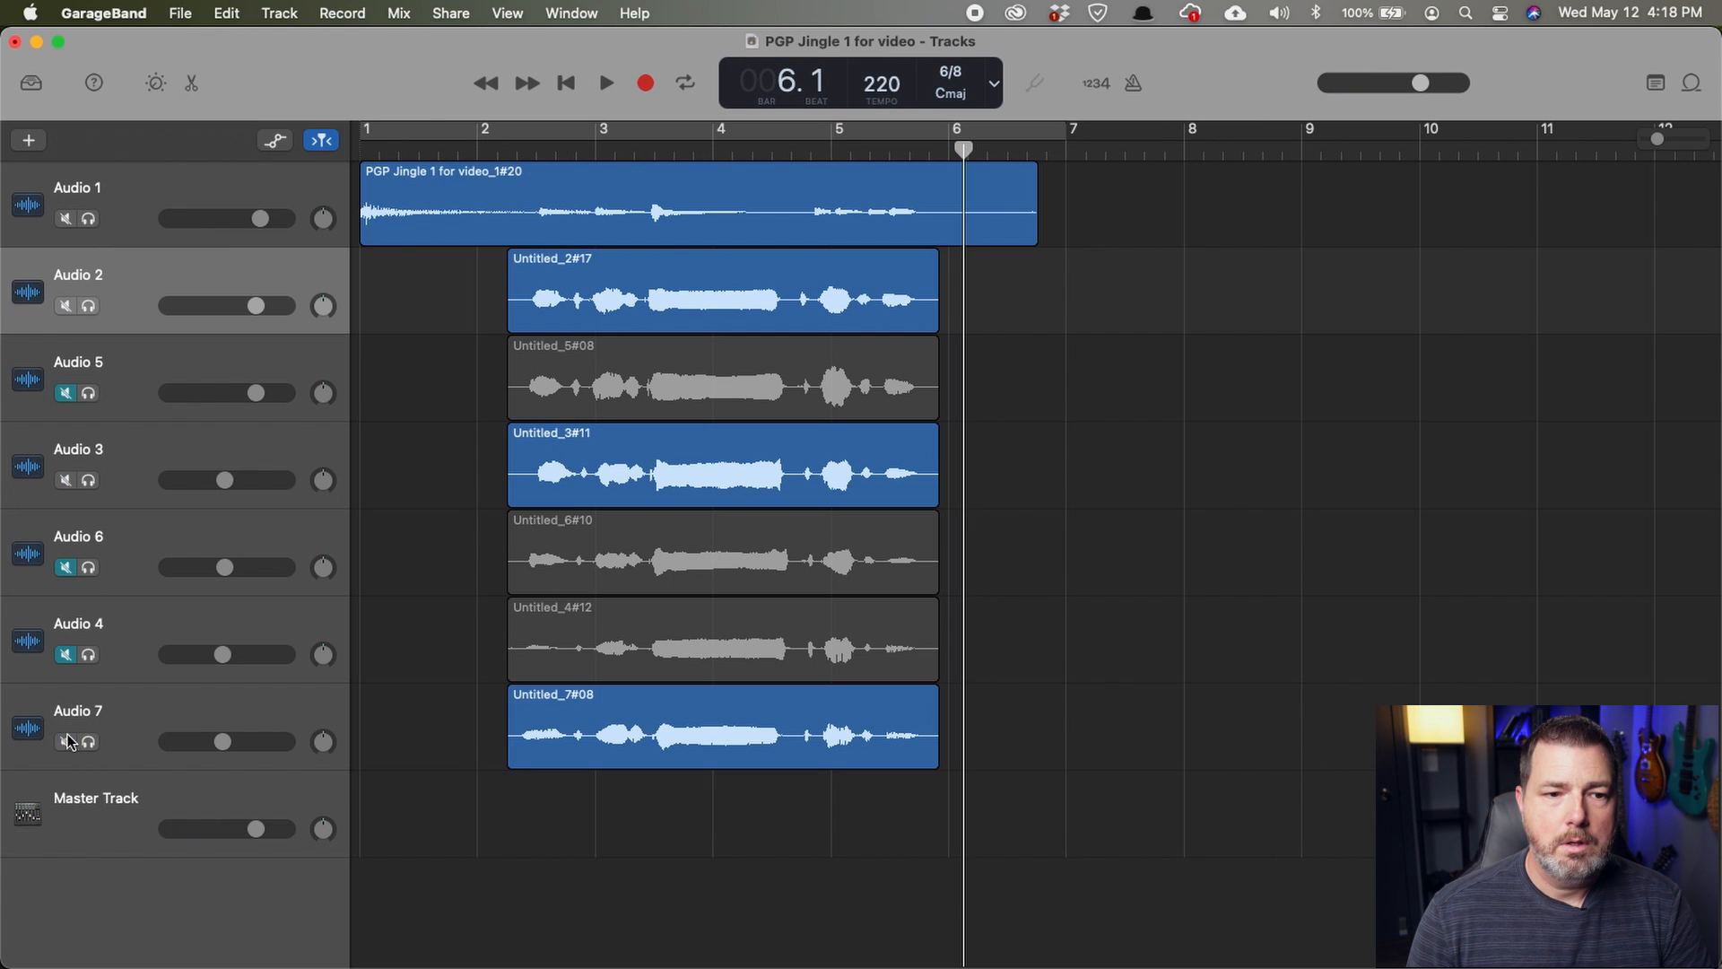
pyautogui.click(66, 653)
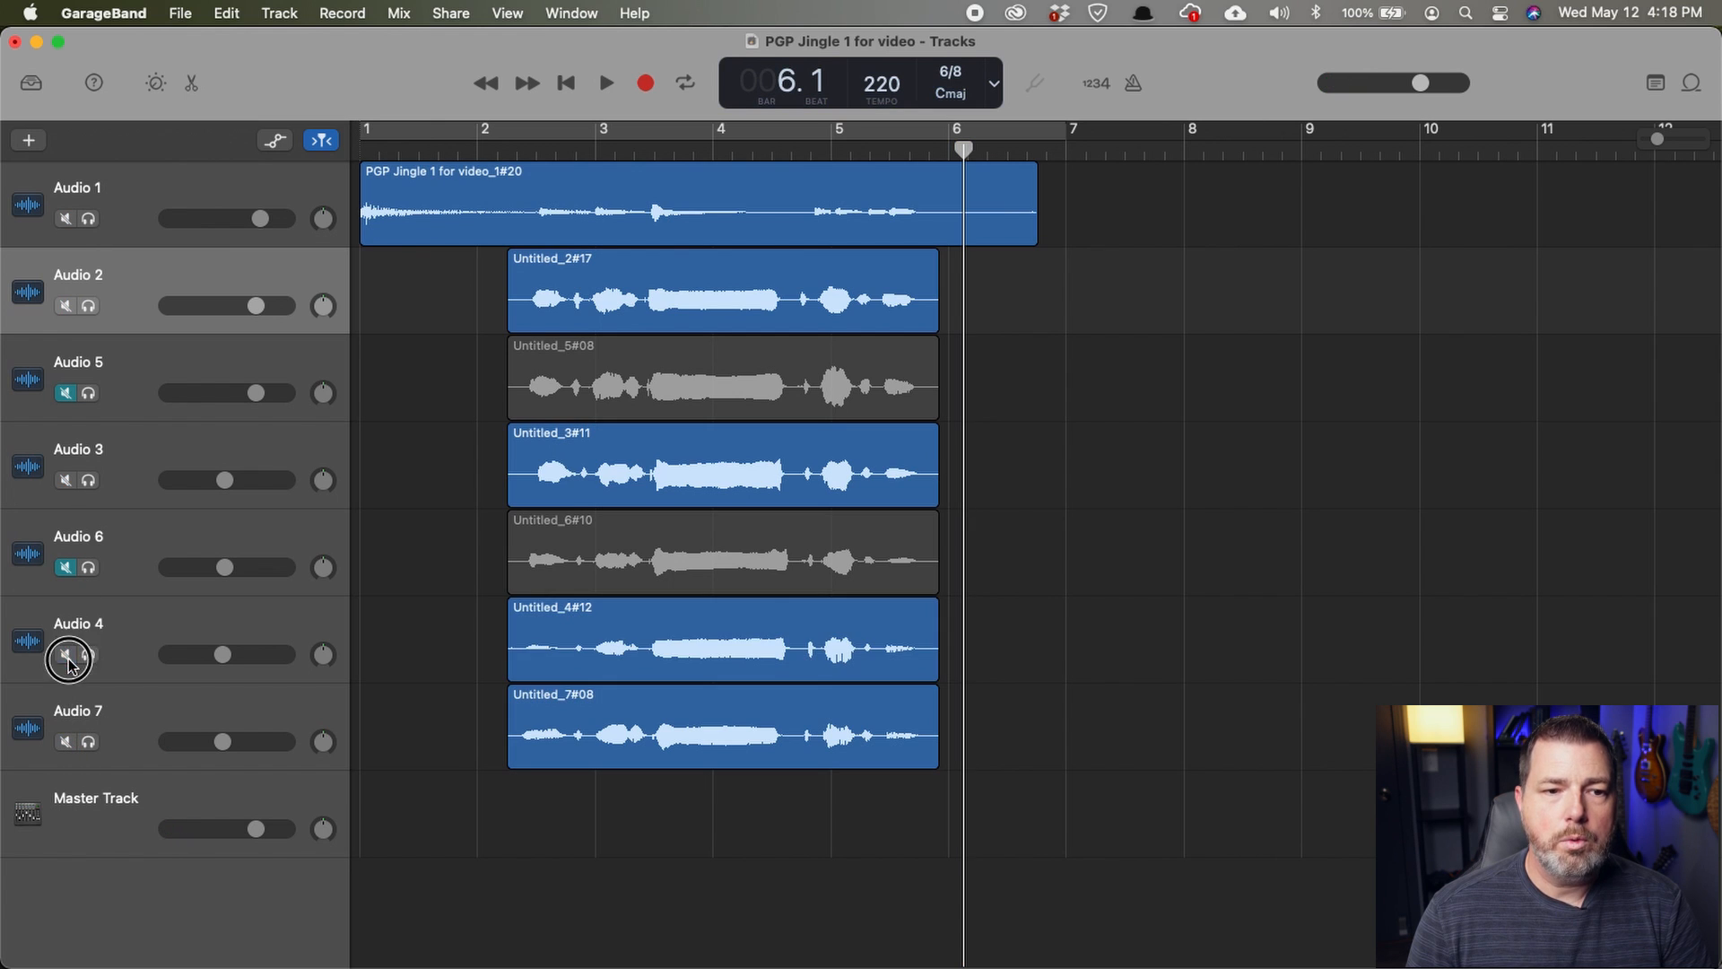
pyautogui.click(67, 567)
pyautogui.click(67, 393)
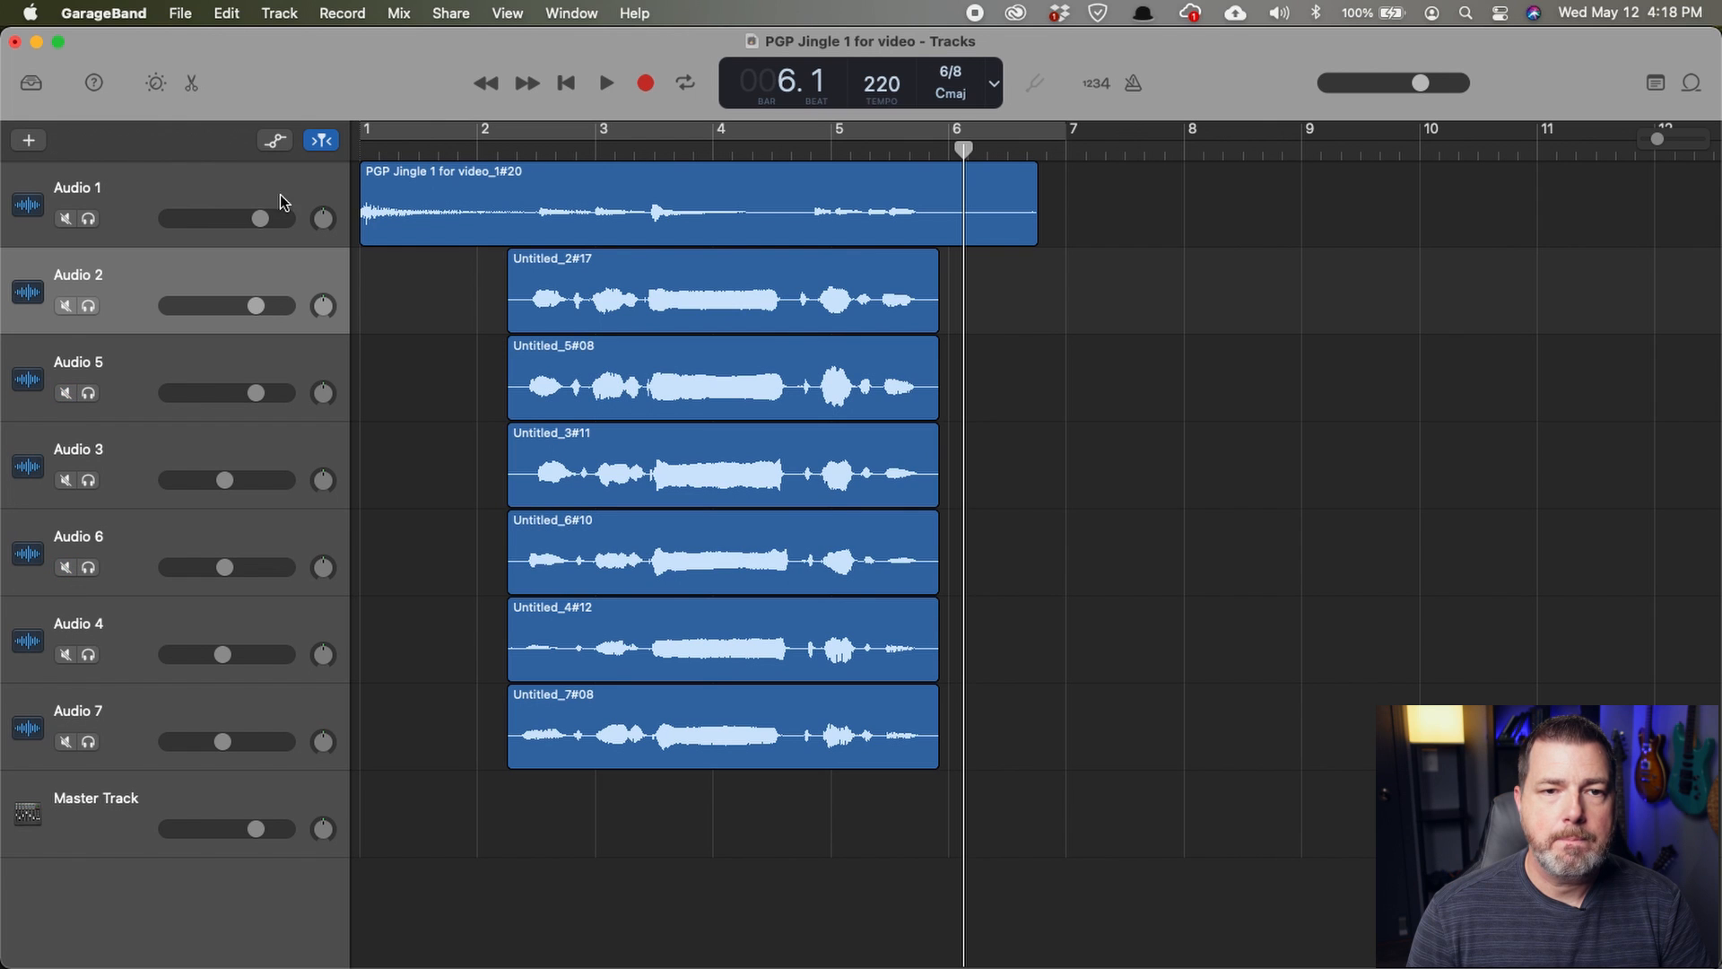
pyautogui.click(370, 143)
pyautogui.press('space')
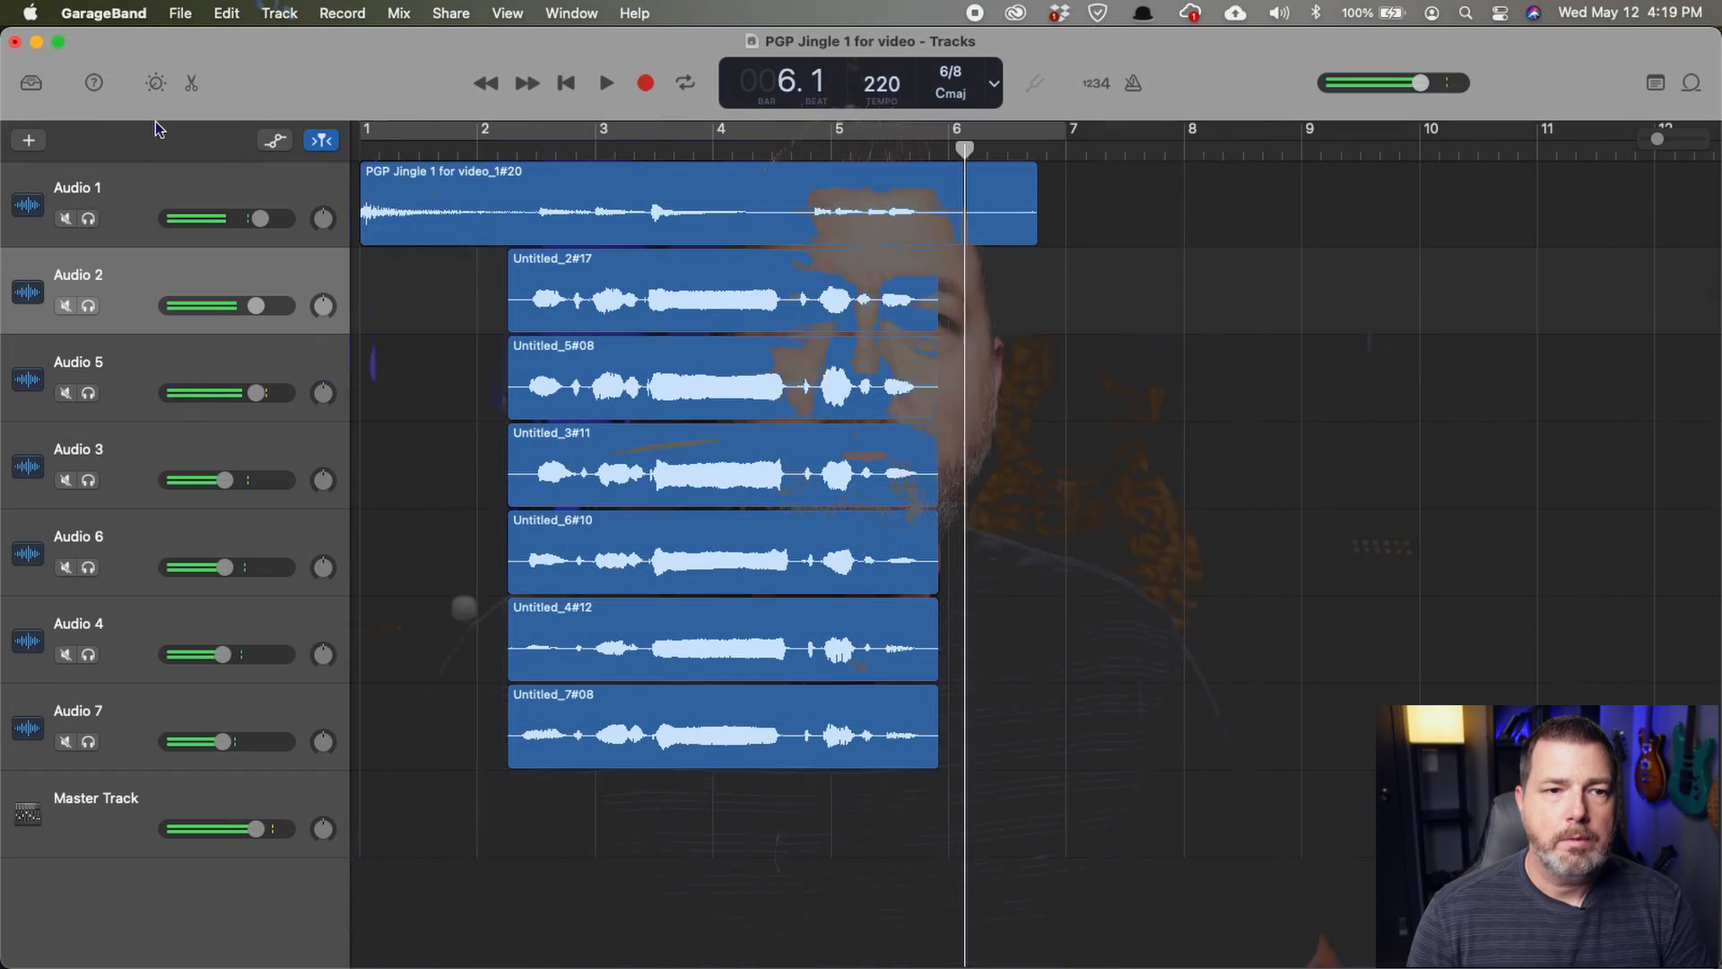
# Mute Audio 1 and play the six stacked tracks, Audio 2 through Audio 7, from bar 1 to the end of their regions.
pyautogui.click(65, 218)
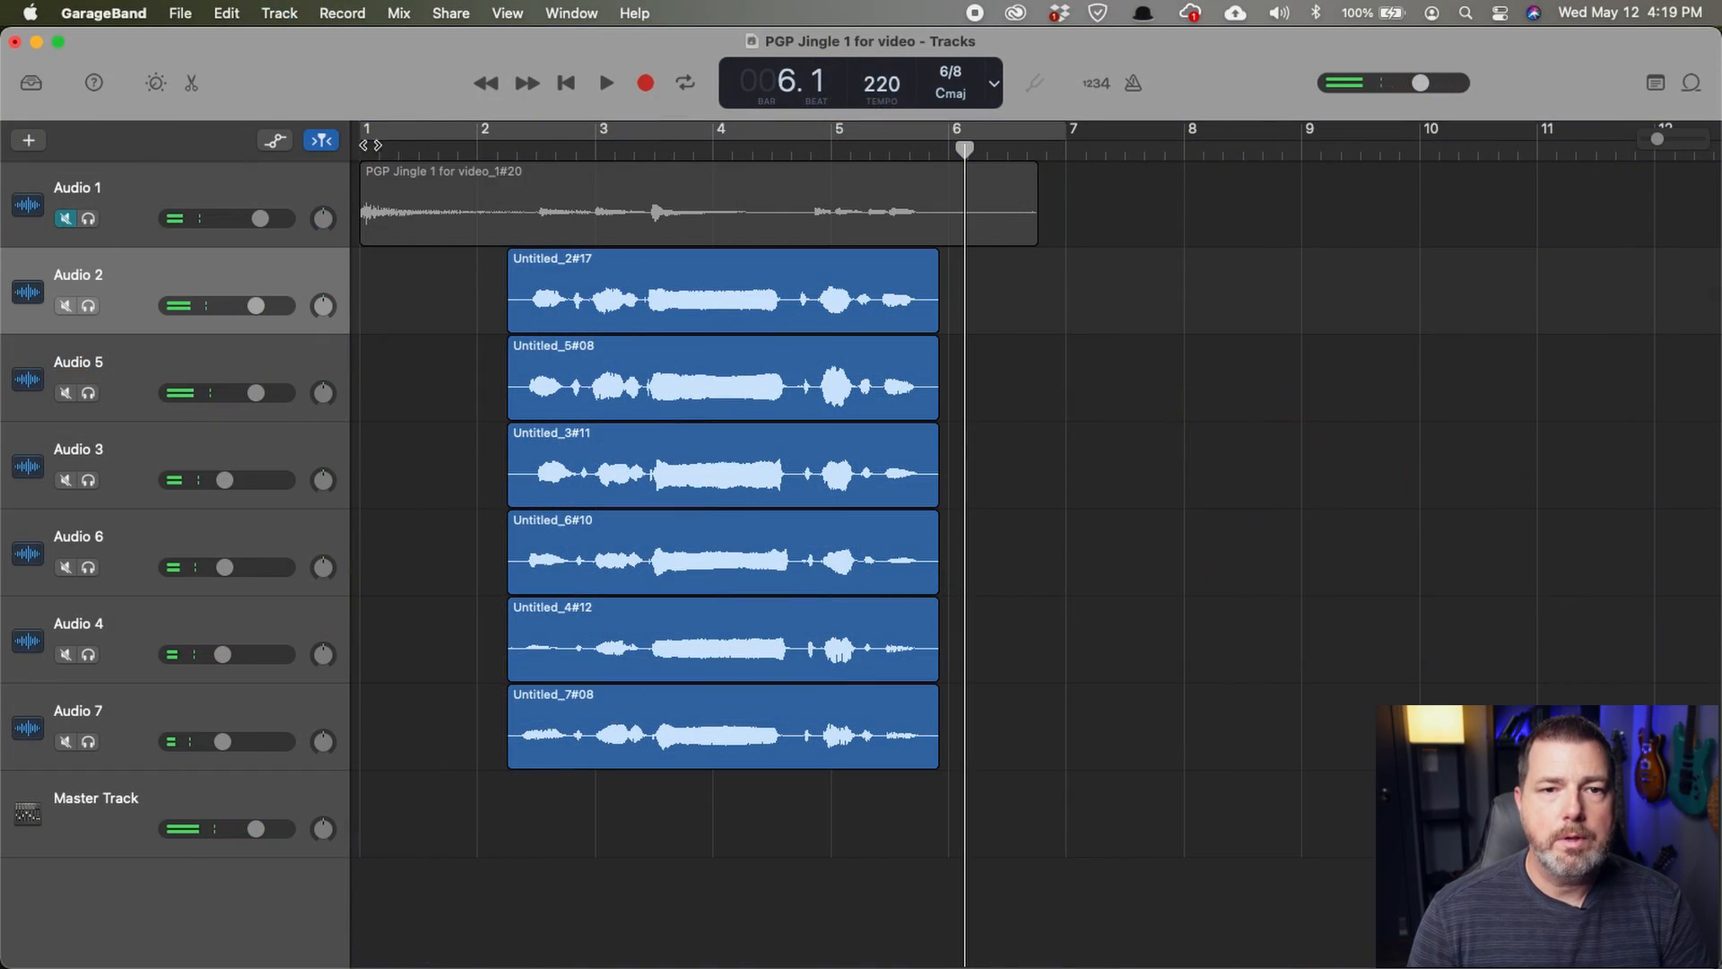
pyautogui.click(368, 145)
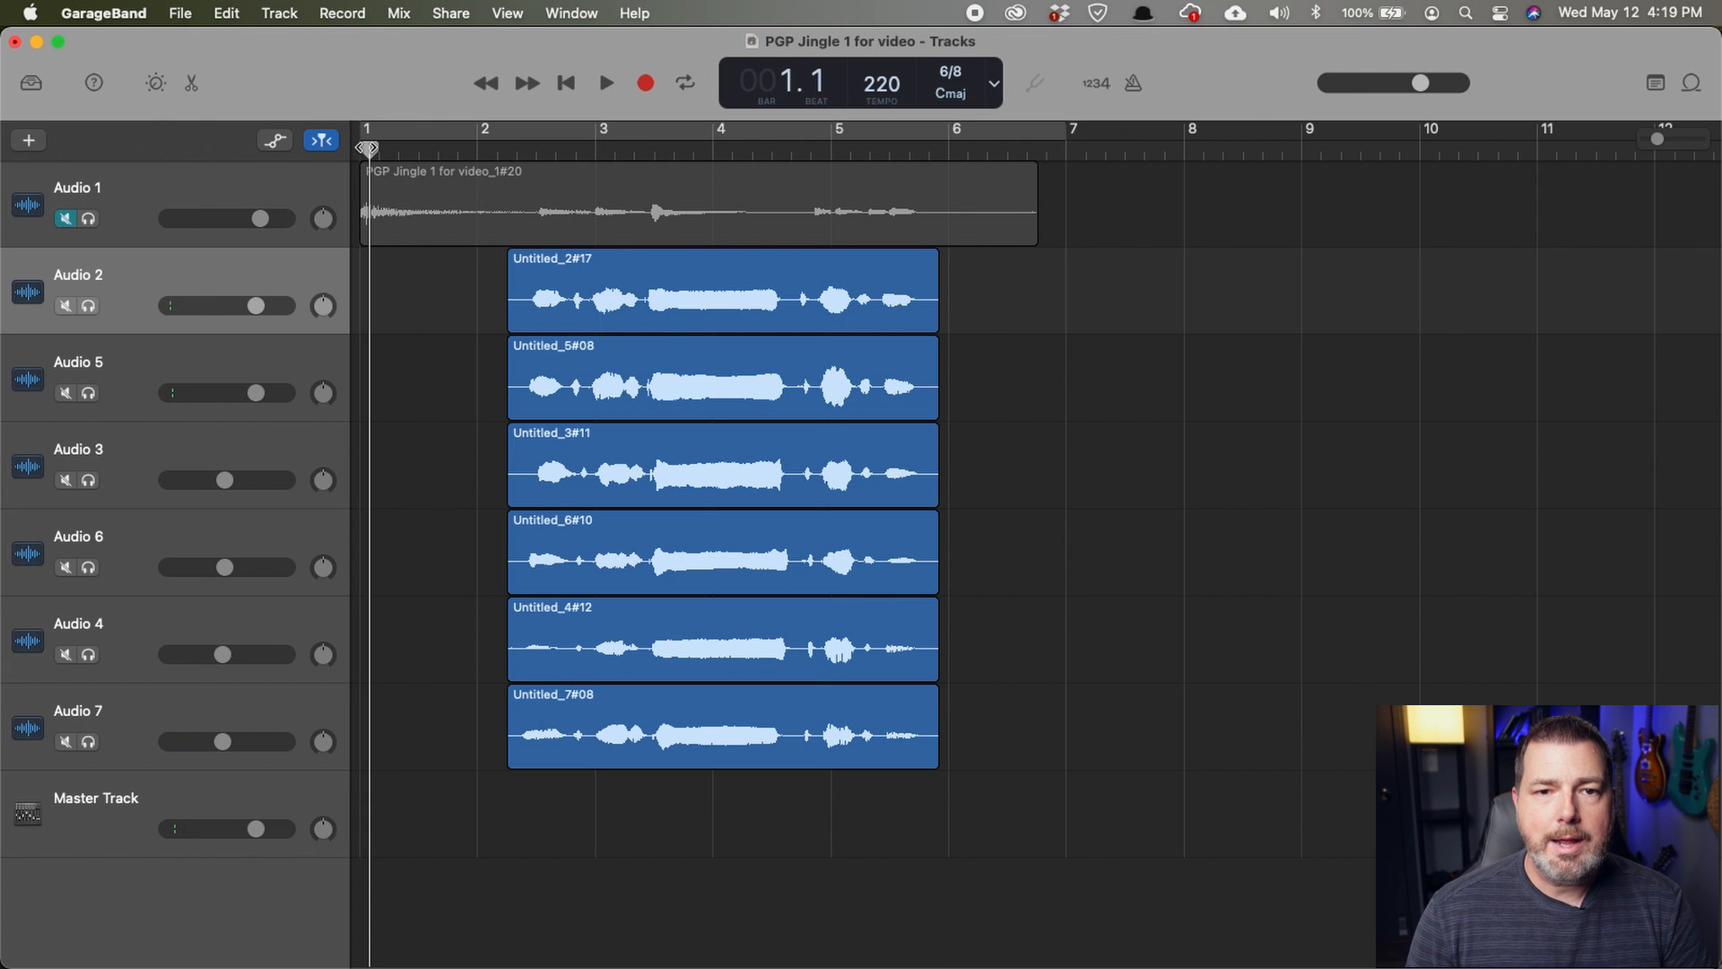
pyautogui.press('Right')
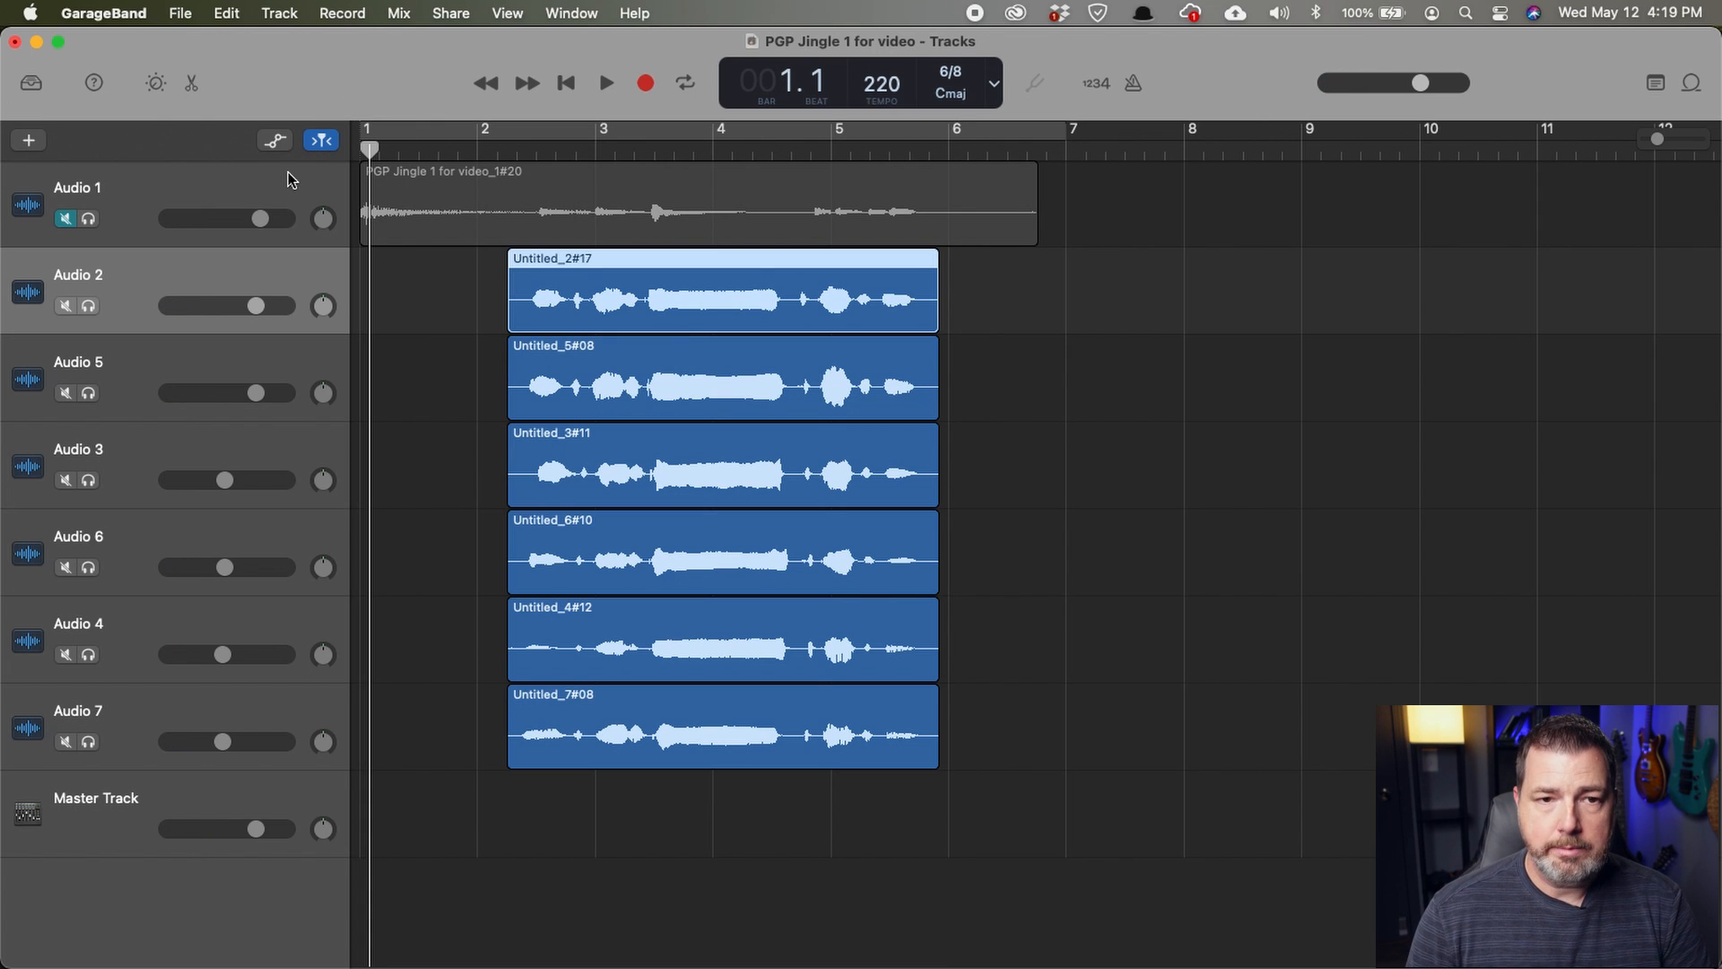
pyautogui.press('space')
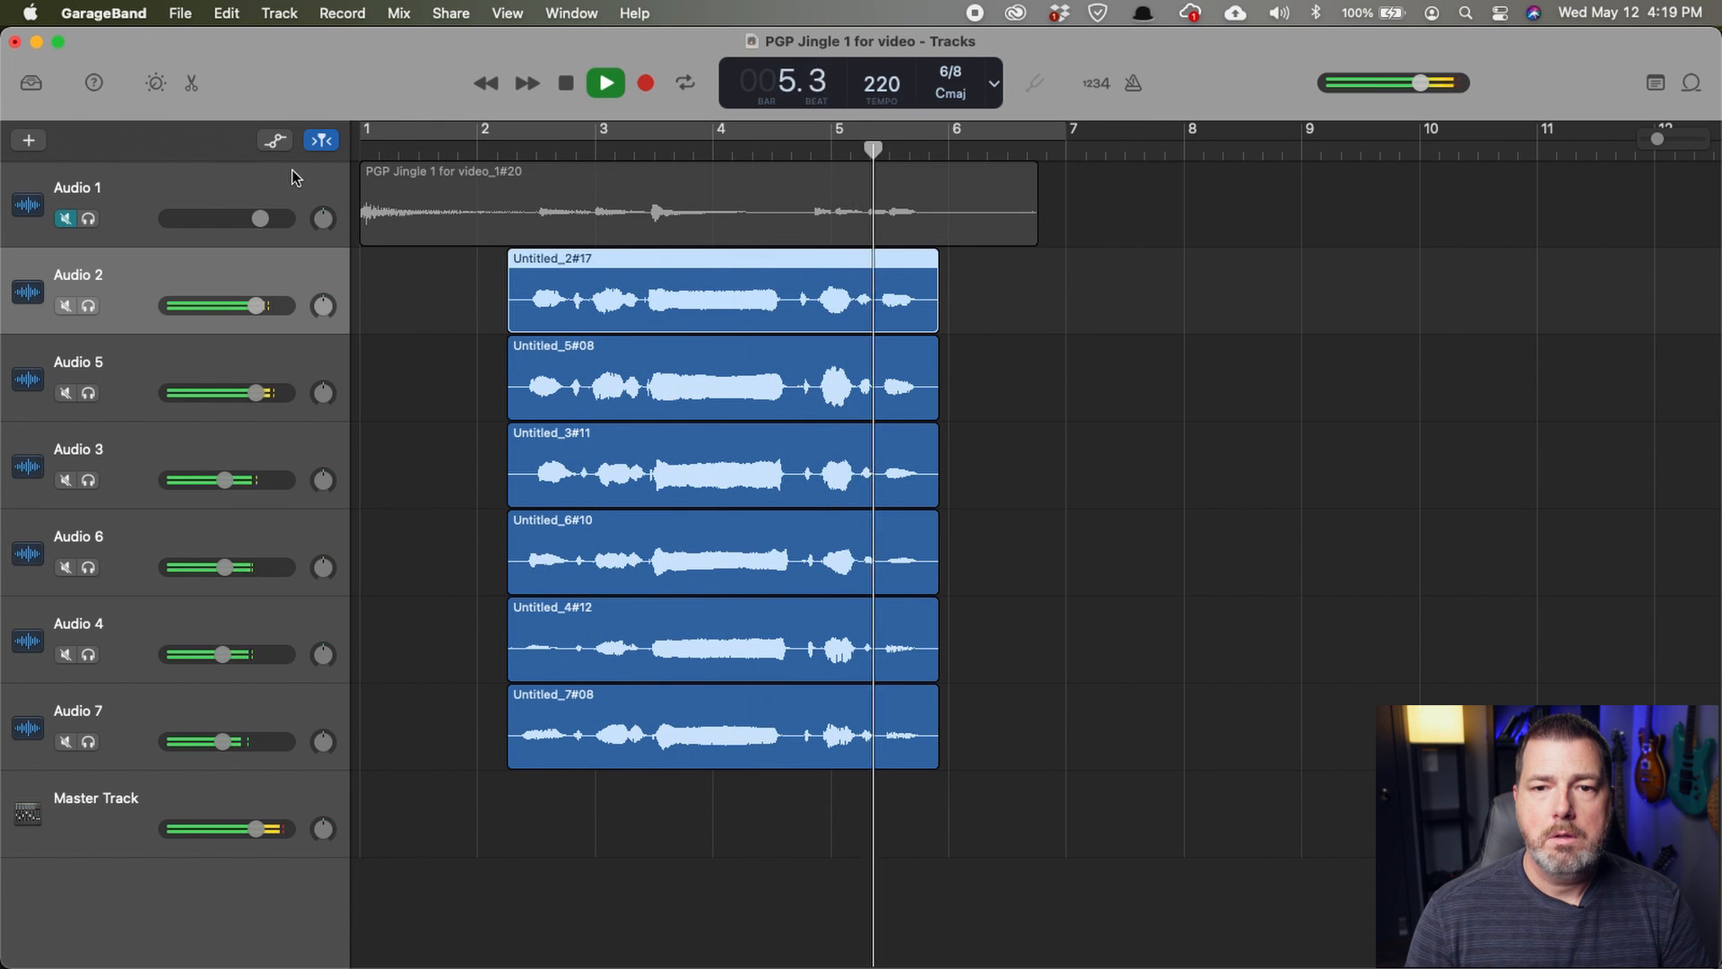
pyautogui.press('space')
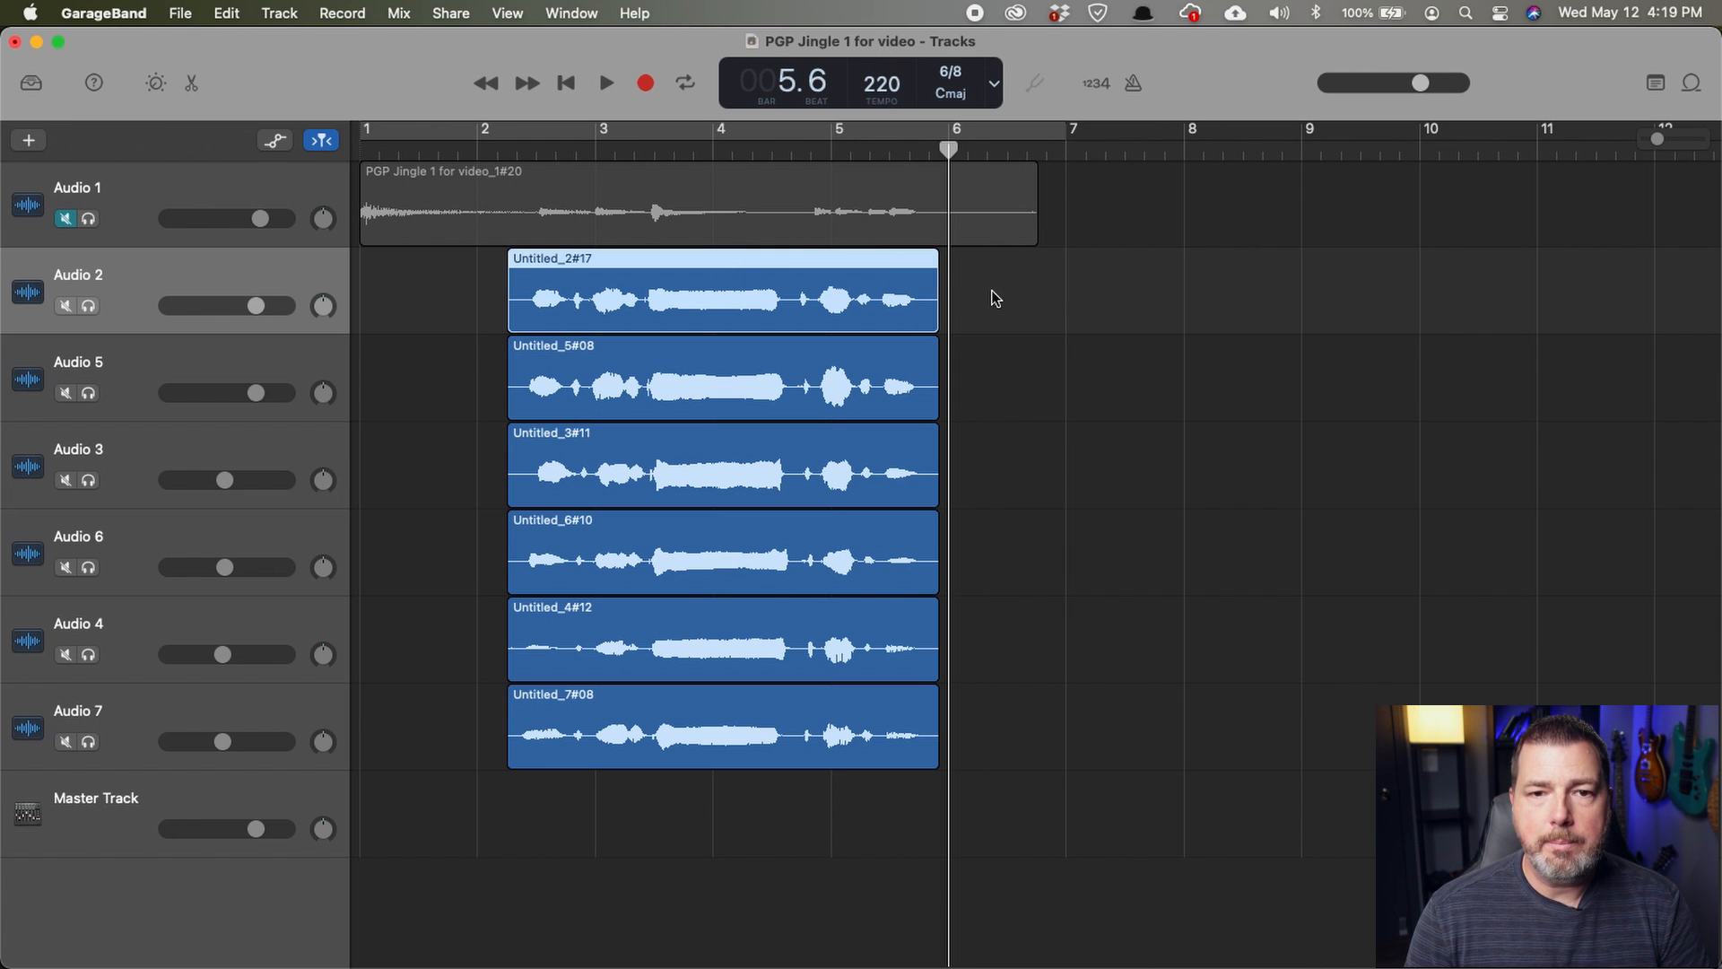
# Move the six regions on Audio 2 through Audio 7 together to the start of bar 1 and play them from the beginning.
pyautogui.moveTo(994, 297); pyautogui.dragTo(634, 876)
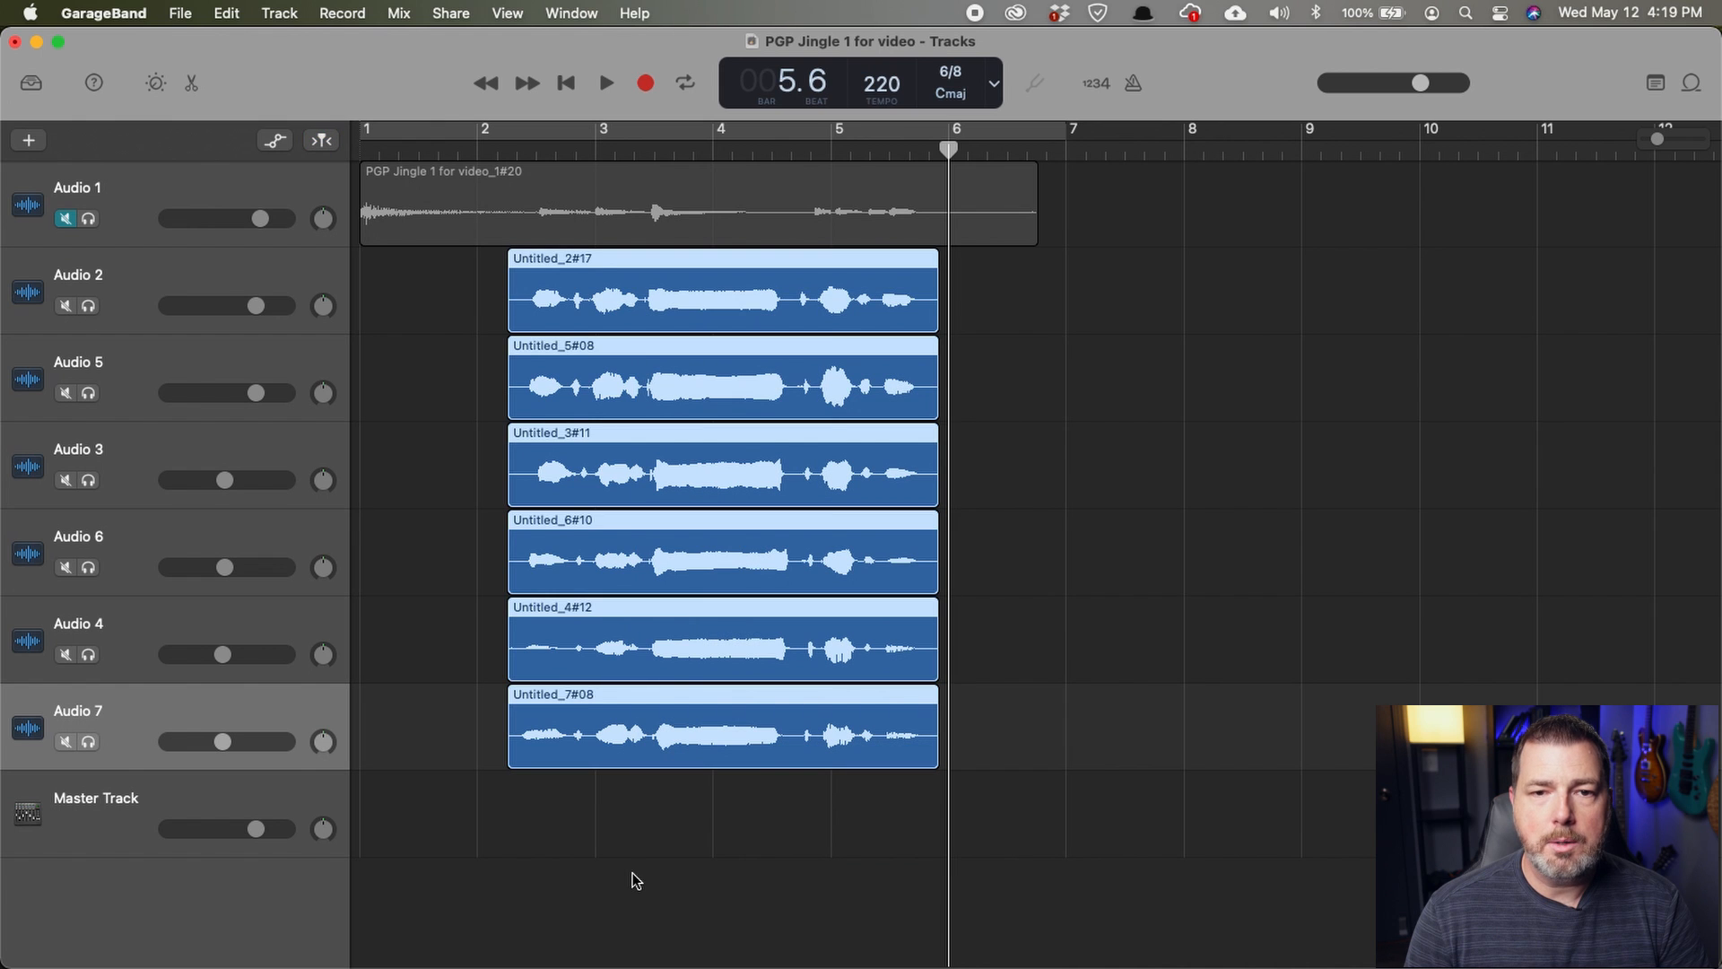
pyautogui.moveTo(601, 259); pyautogui.dragTo(343, 290)
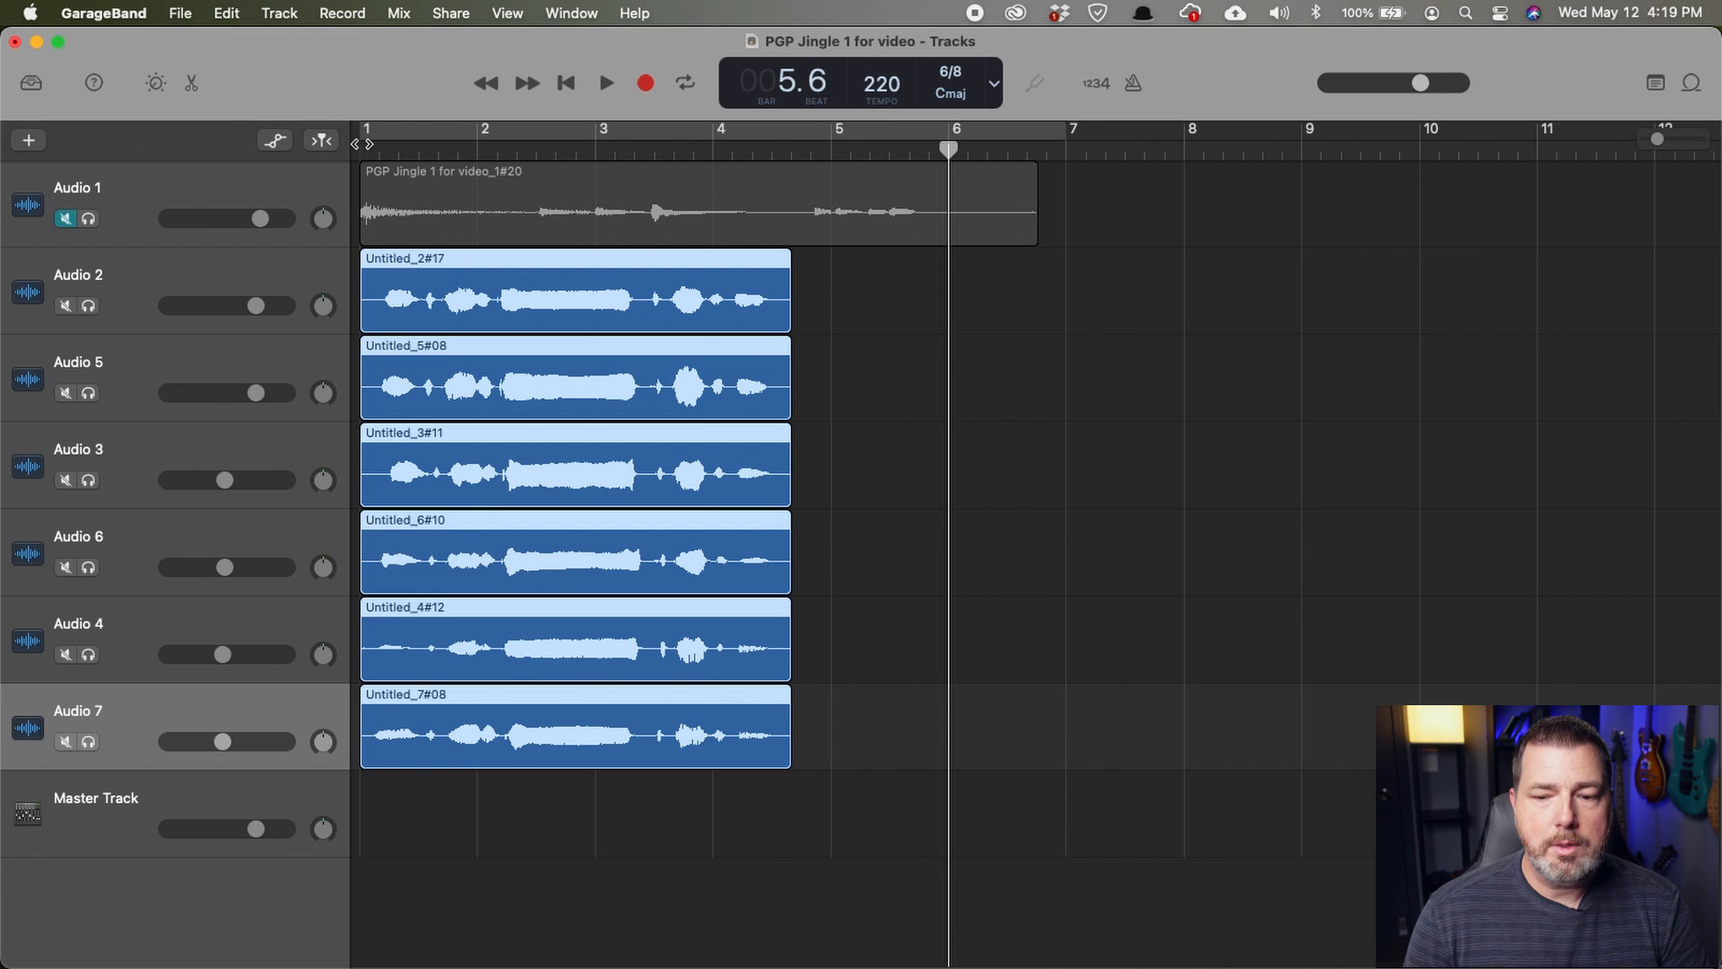
pyautogui.press('Return')
pyautogui.press('space')
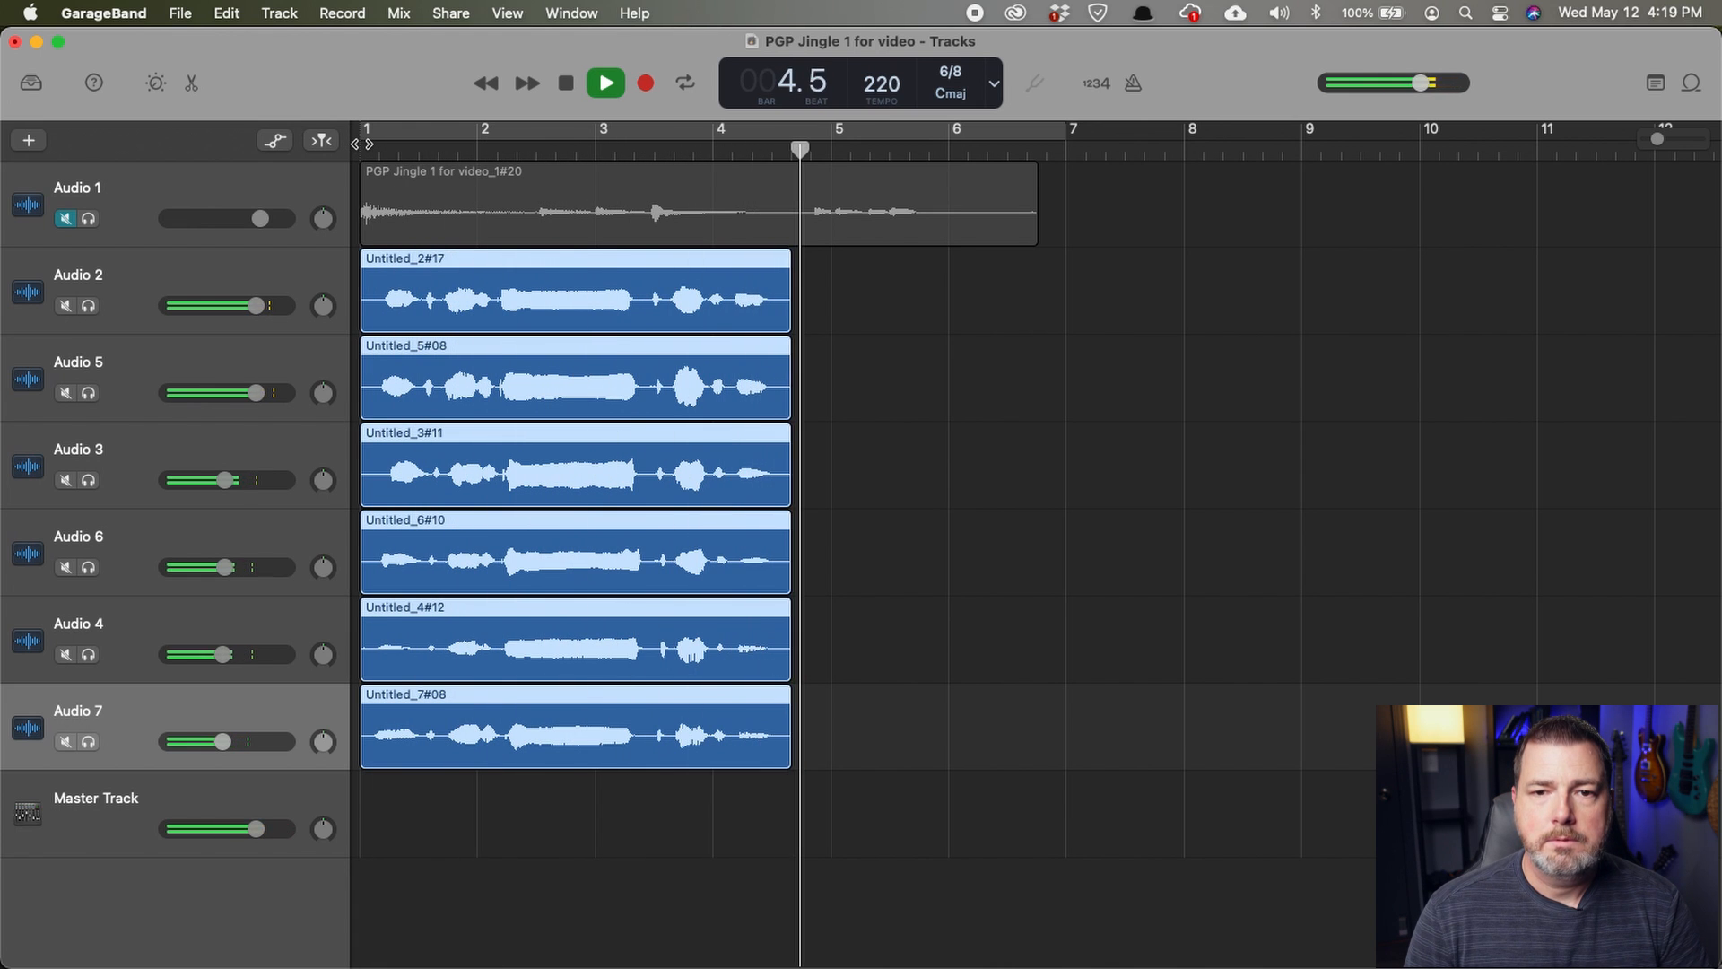
pyautogui.press('space')
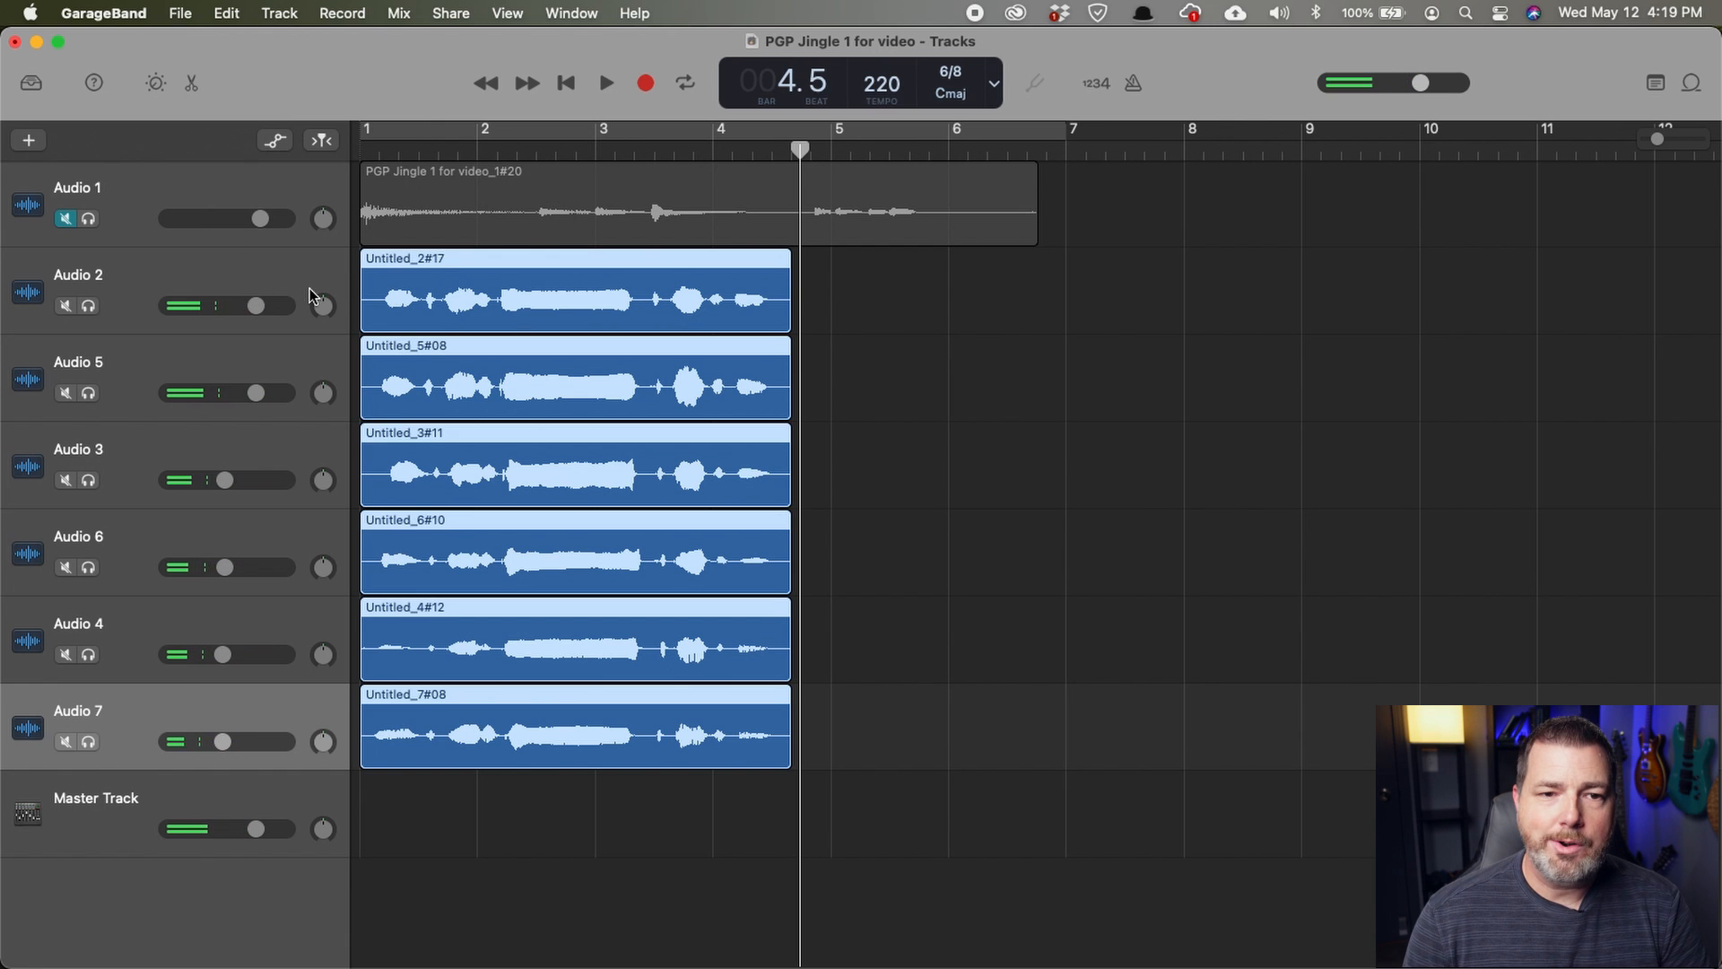
# Pan Audio 2 slightly right to +14 and its double, Audio 5, slightly left.
pyautogui.click(324, 305)
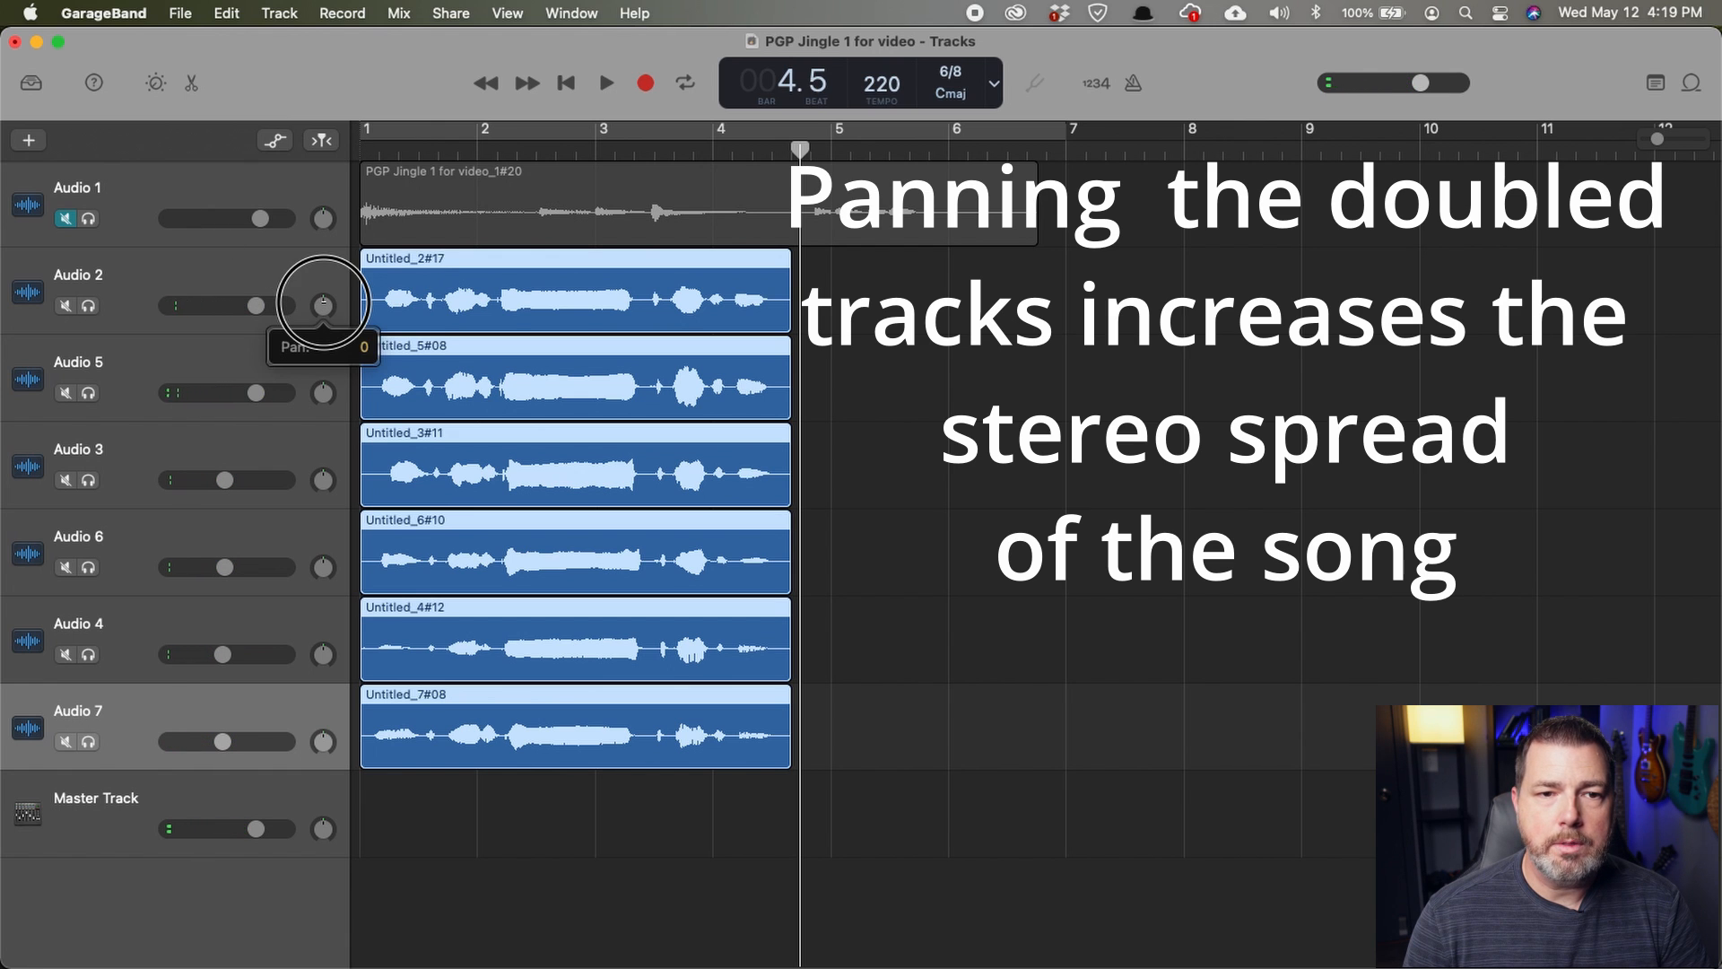
pyautogui.moveTo(323, 304); pyautogui.dragTo(302, 284)
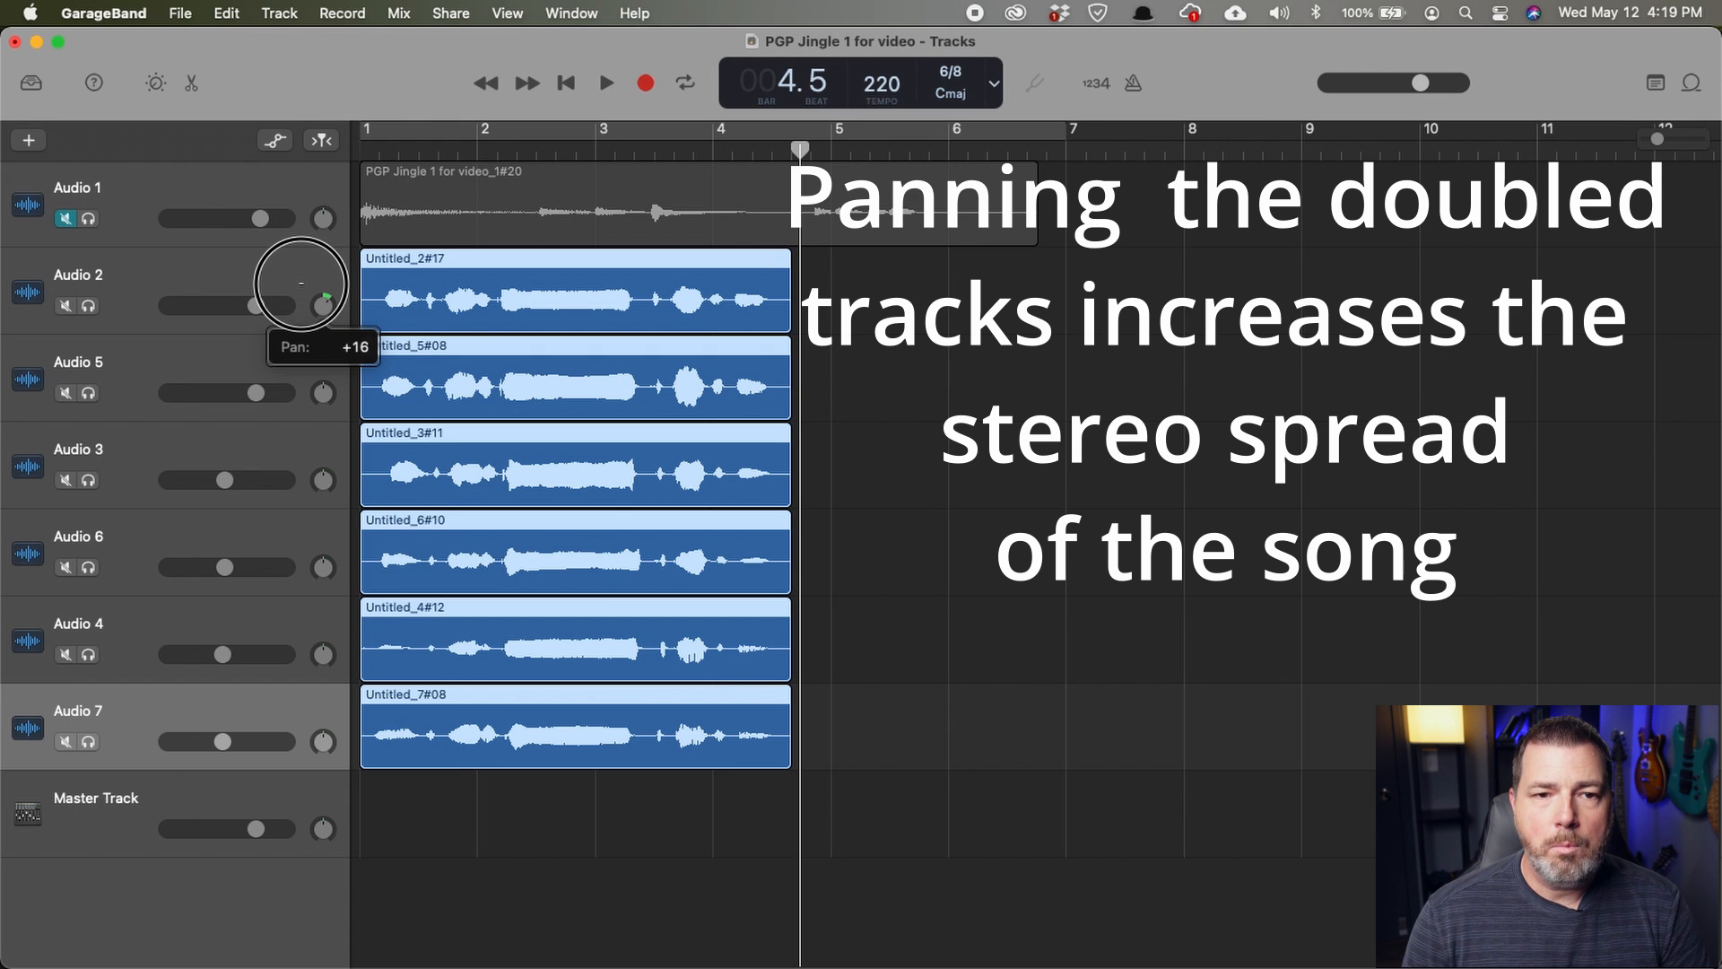
pyautogui.moveTo(301, 283); pyautogui.dragTo(303, 289)
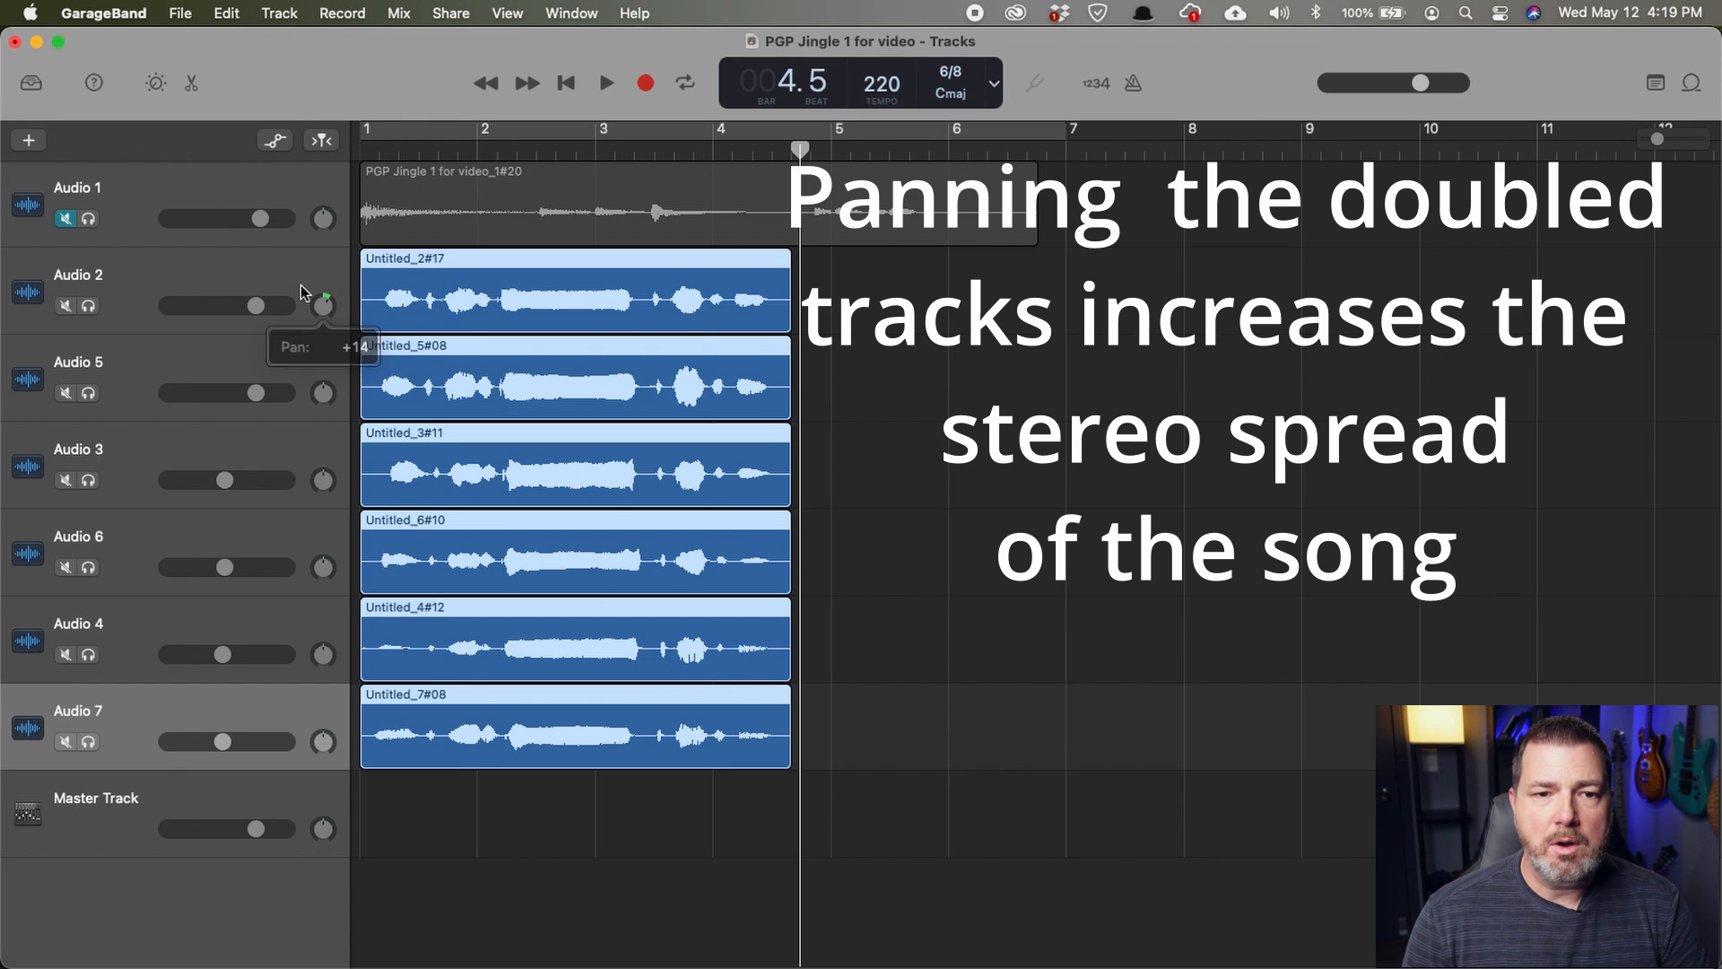
pyautogui.moveTo(324, 398); pyautogui.dragTo(325, 410)
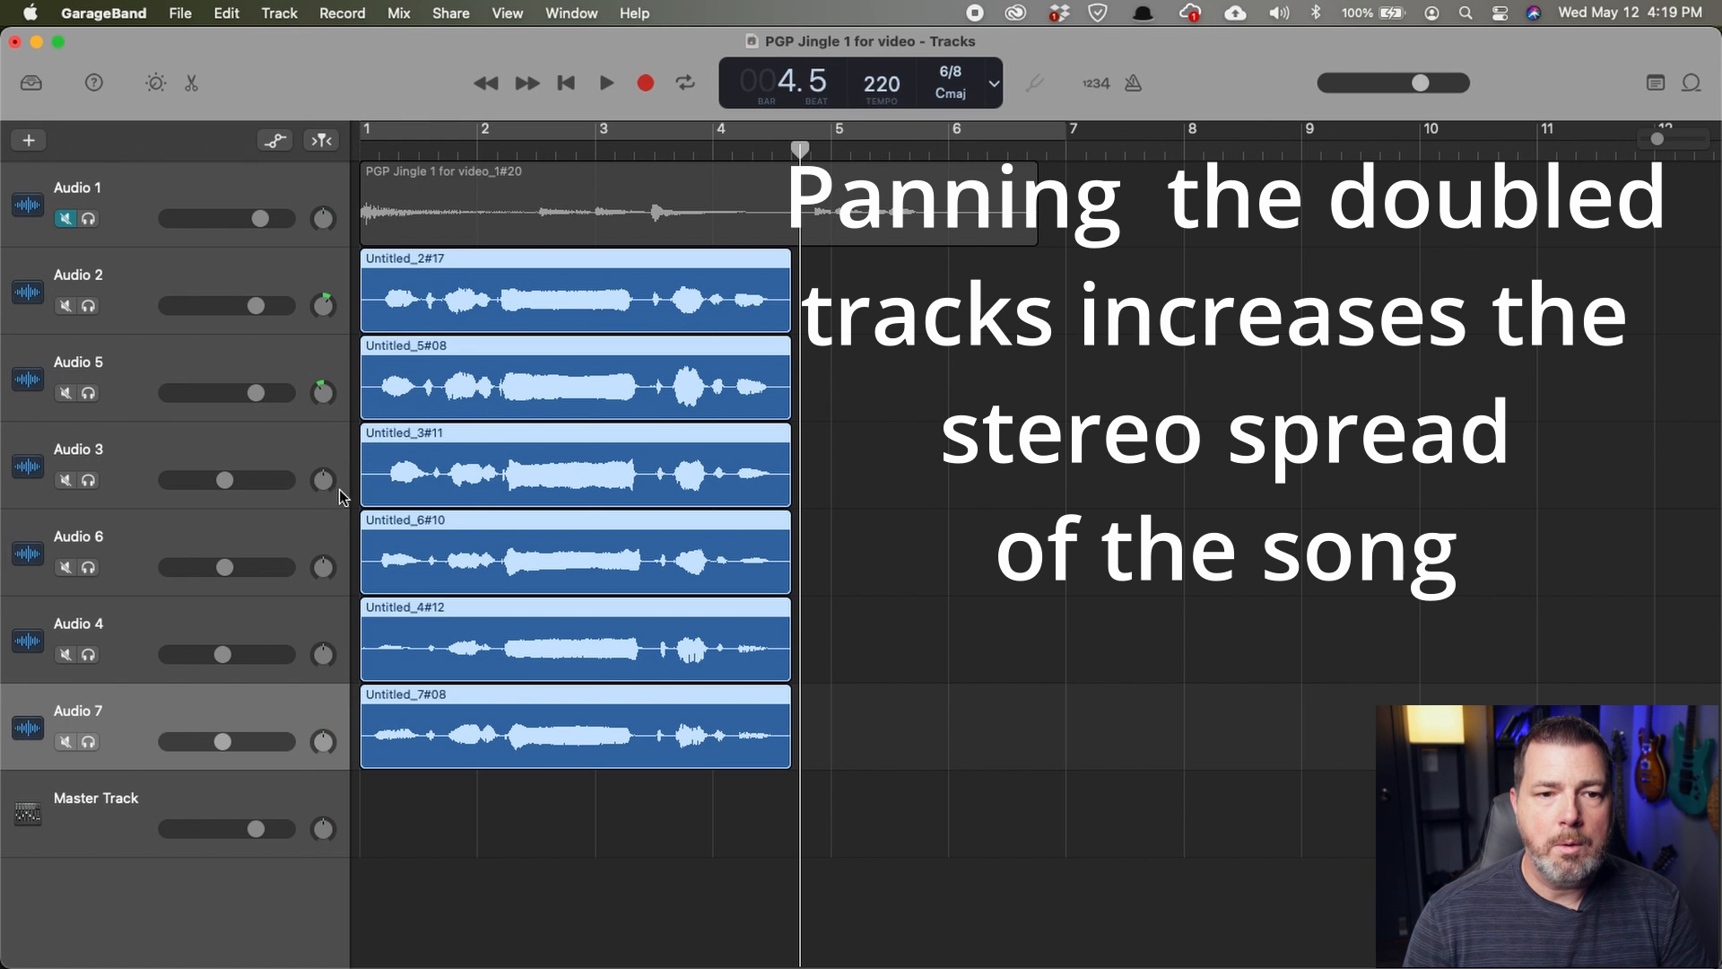
# Pan Audio 3 far right and Audio 6 far left, with Audio 4 moderately right and Audio 7 moderately left.
pyautogui.moveTo(327, 484); pyautogui.dragTo(196, 349)
pyautogui.moveTo(324, 567); pyautogui.dragTo(288, 635)
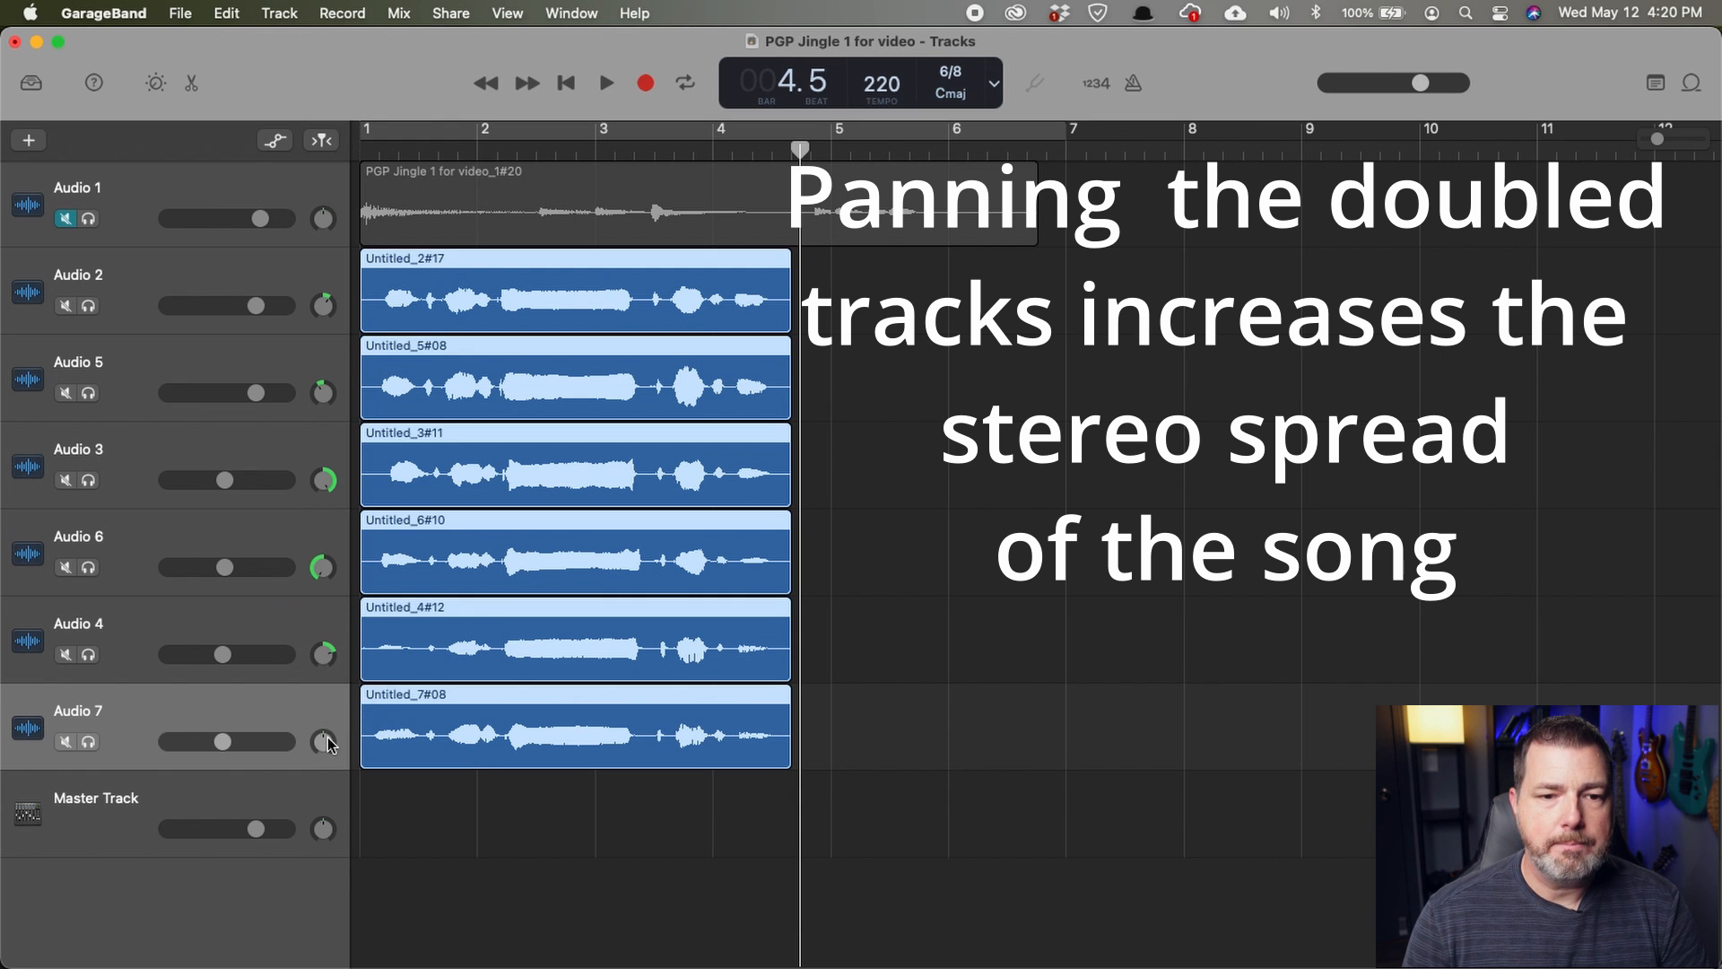
pyautogui.moveTo(325, 742); pyautogui.dragTo(290, 774)
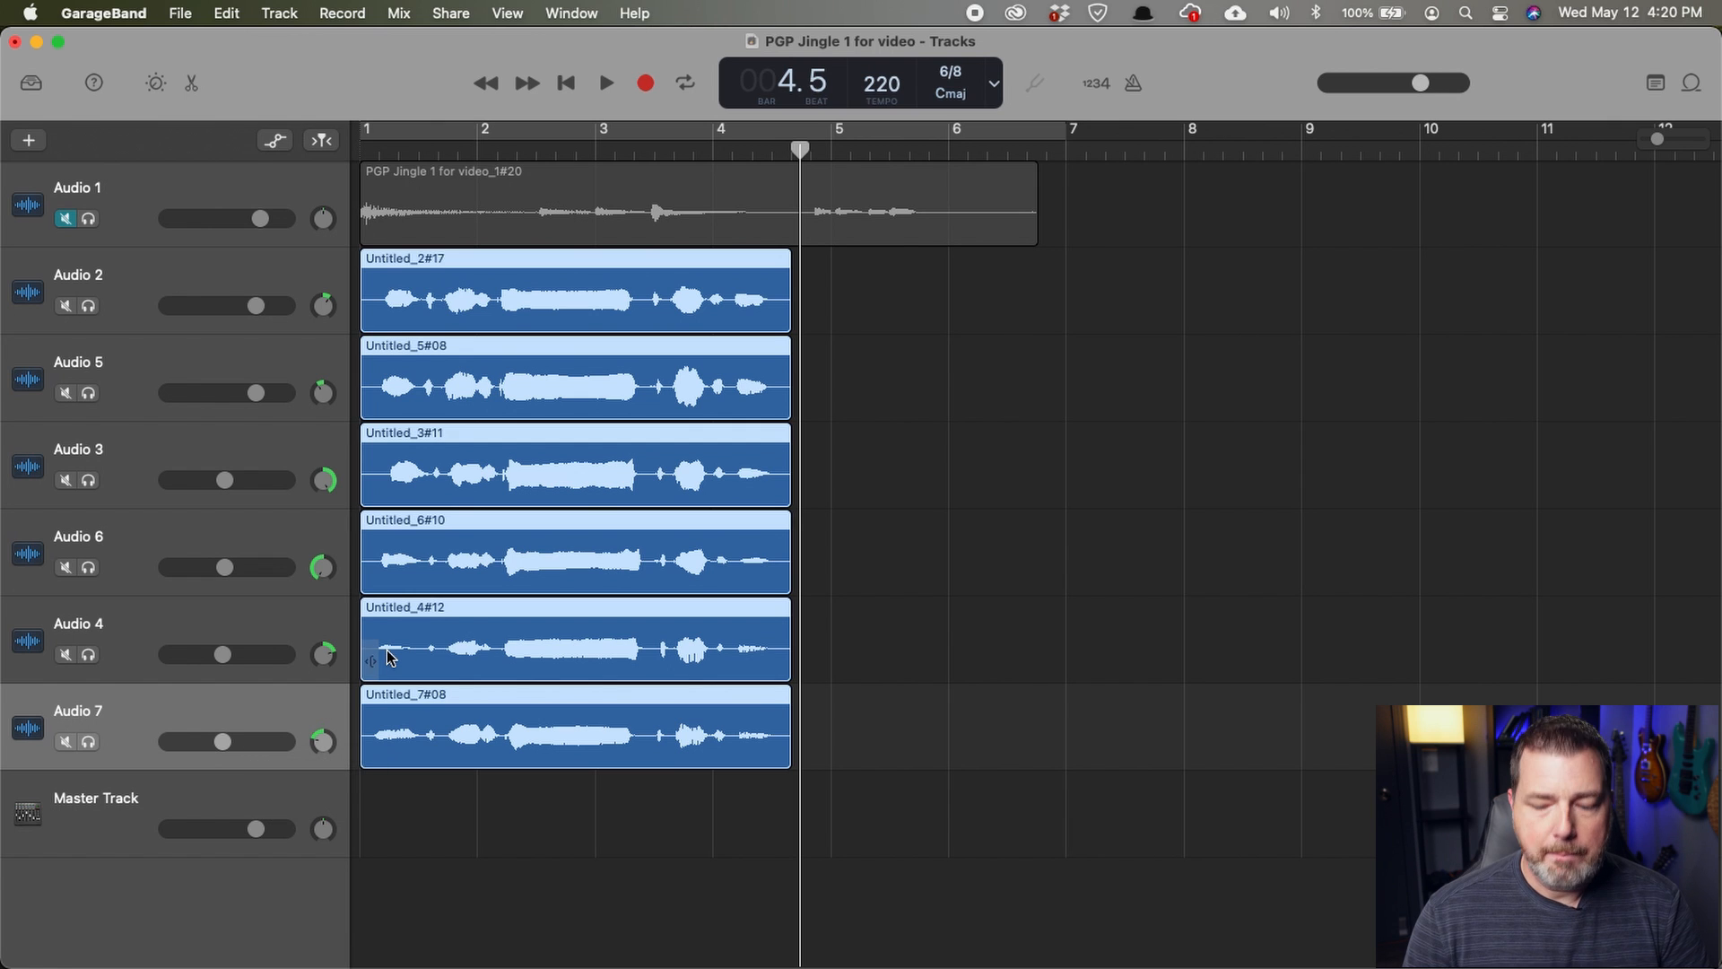
# Play the panned tracks from the start of the project to just past the end of their regions.
pyautogui.press('Return')
pyautogui.press('space')
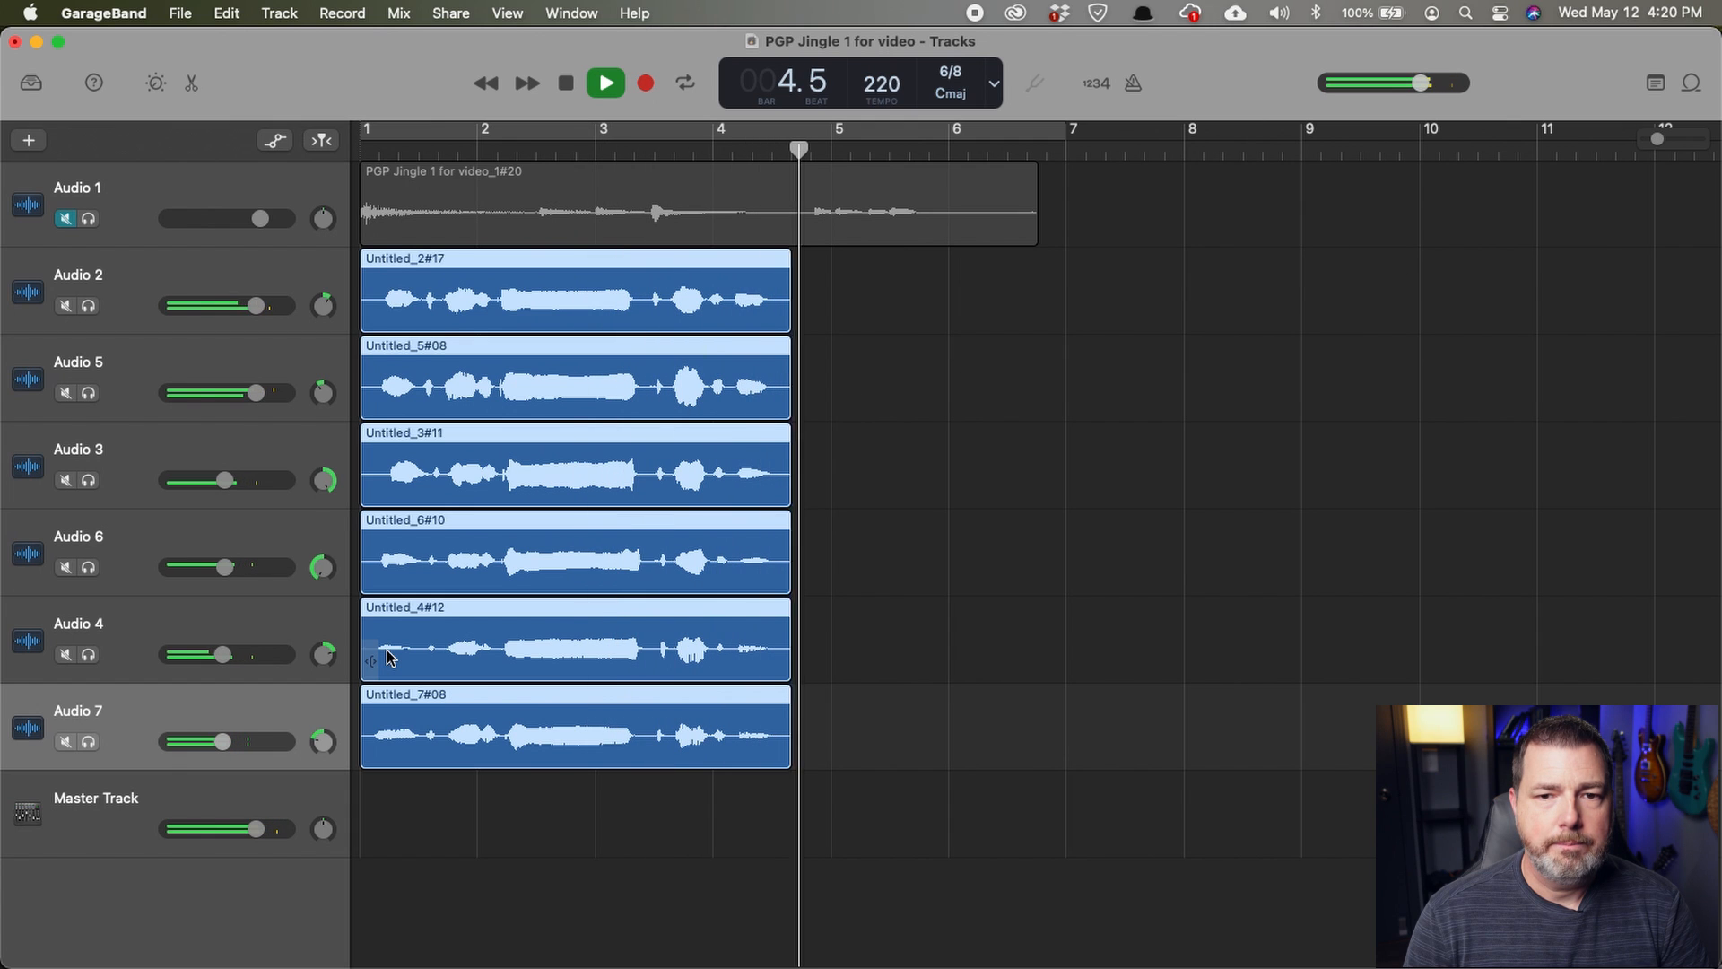
pyautogui.press('space')
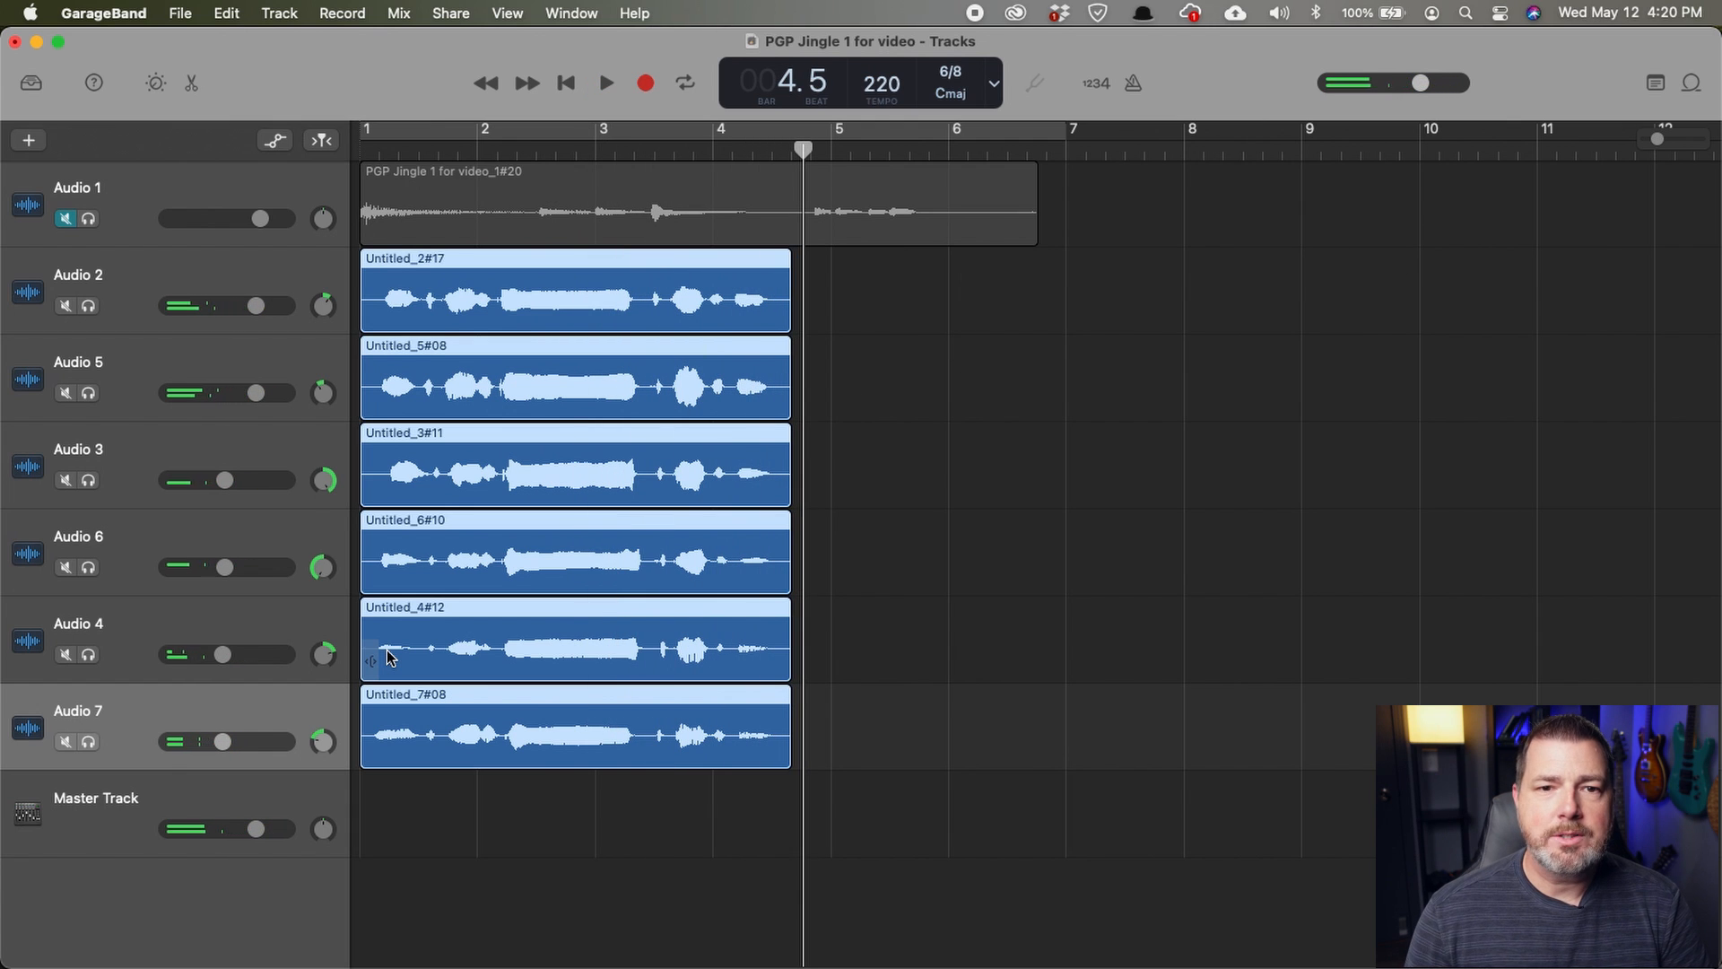
# Start exporting the song to disk.
pyautogui.click(180, 13)
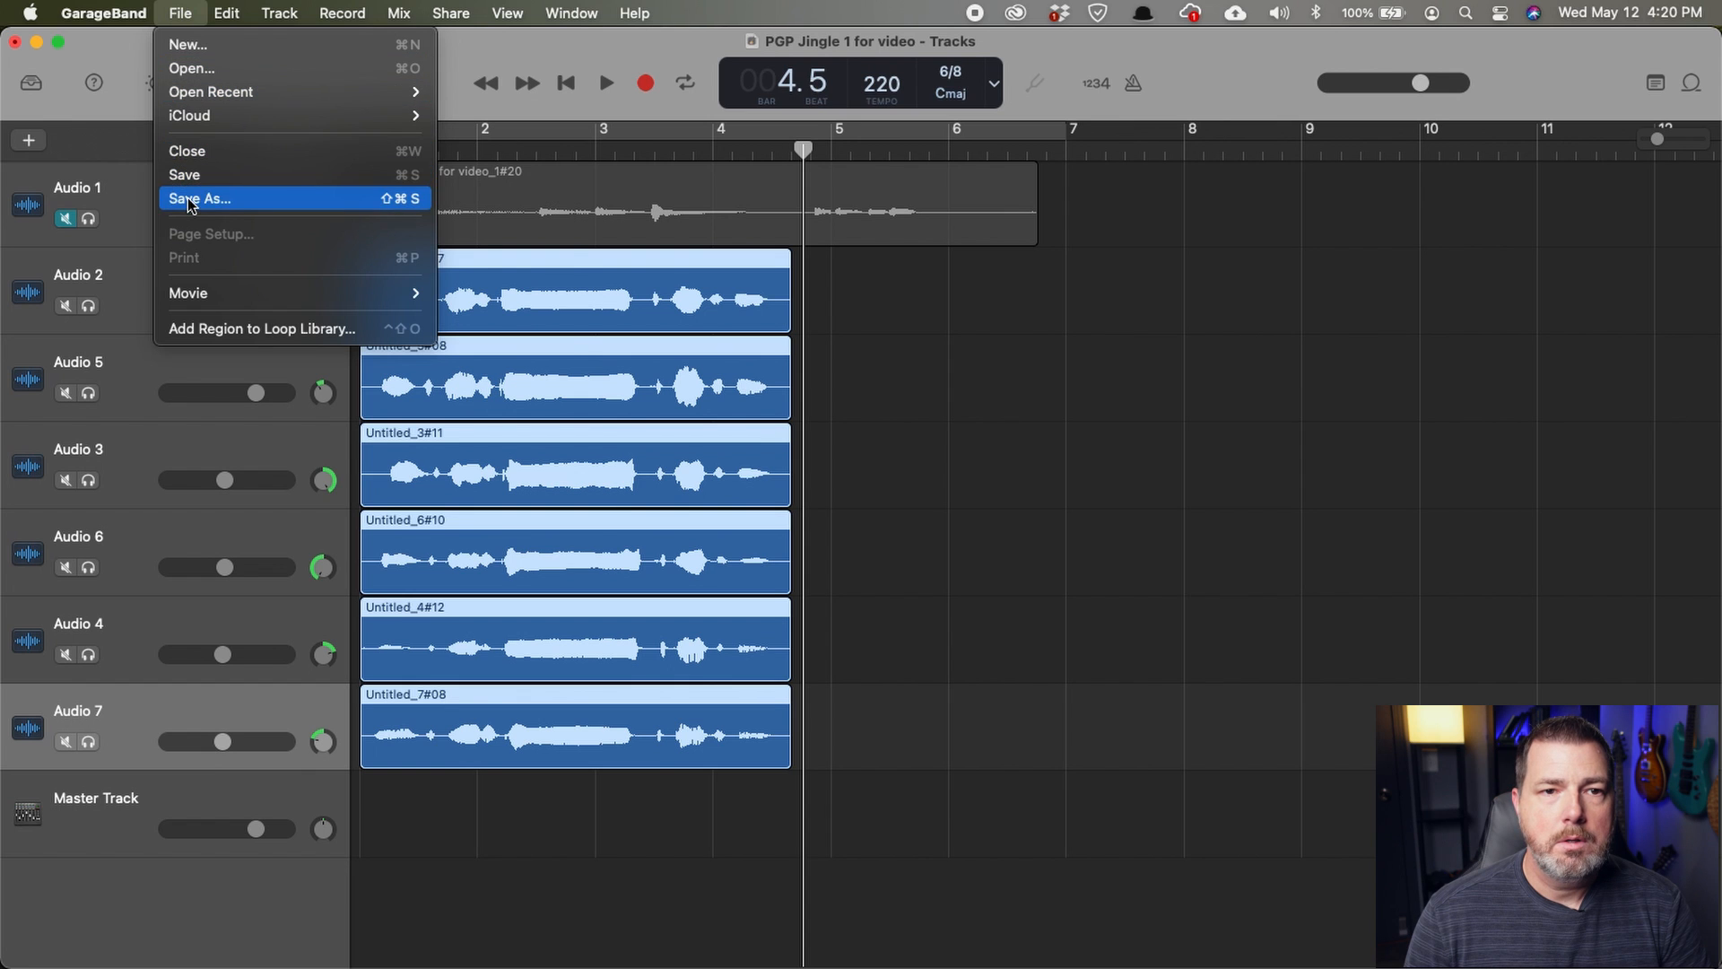
pyautogui.moveTo(458, 9)
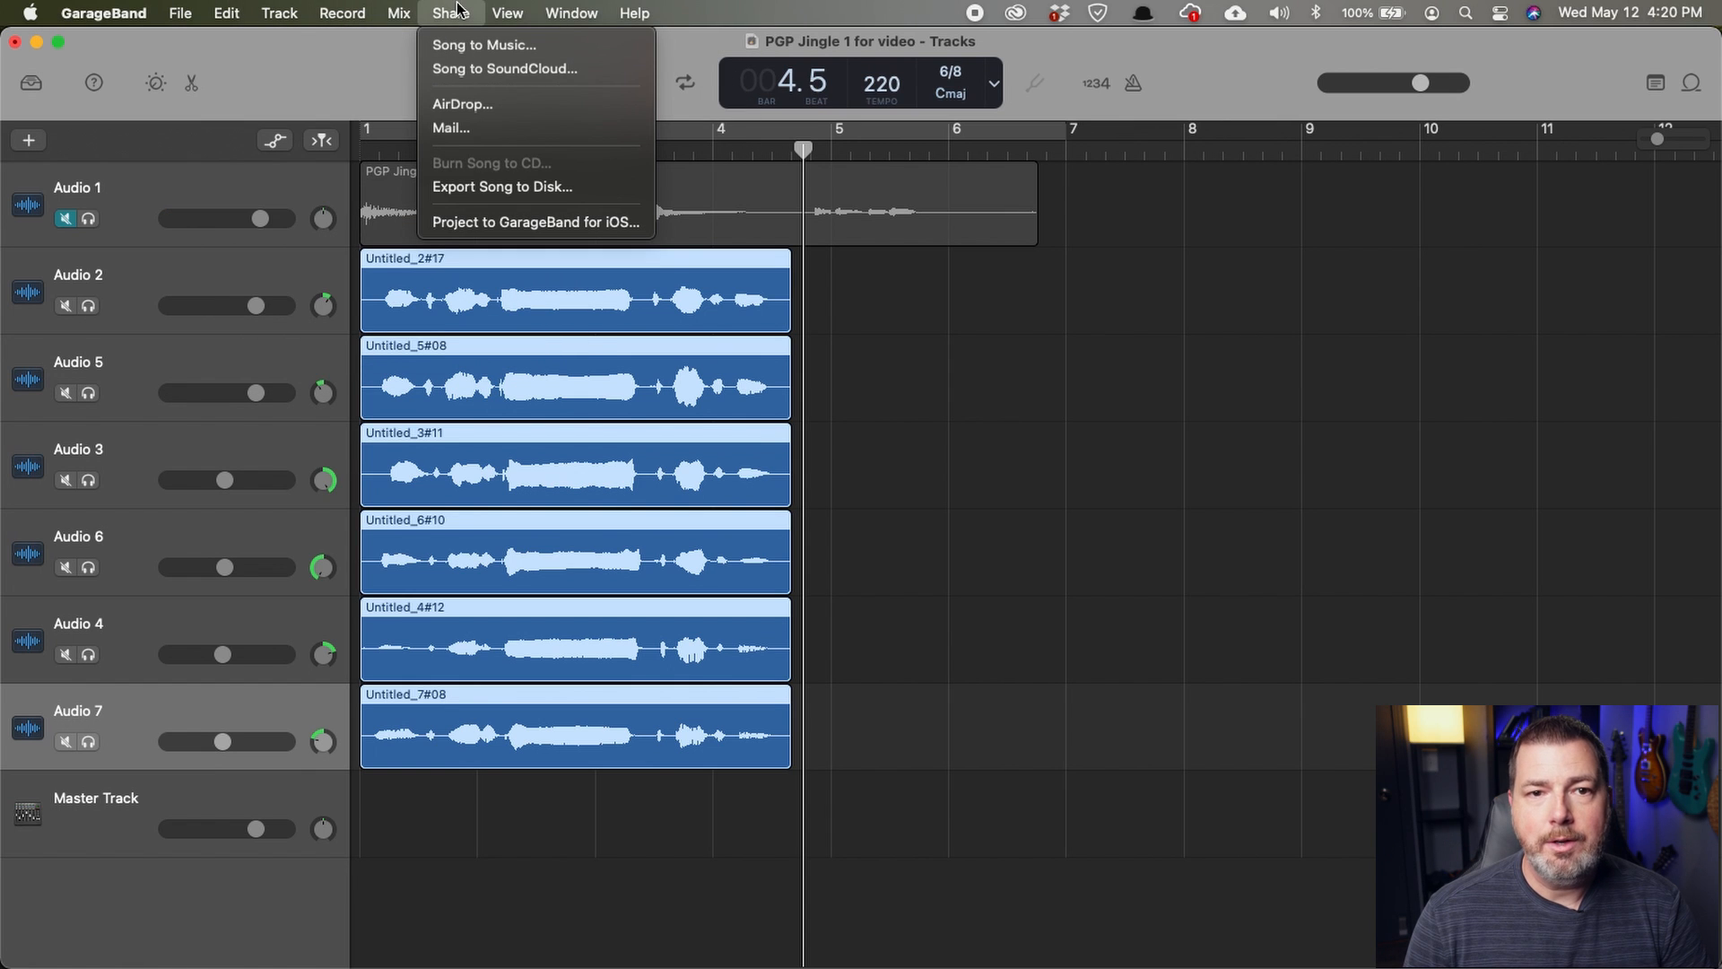
pyautogui.click(472, 183)
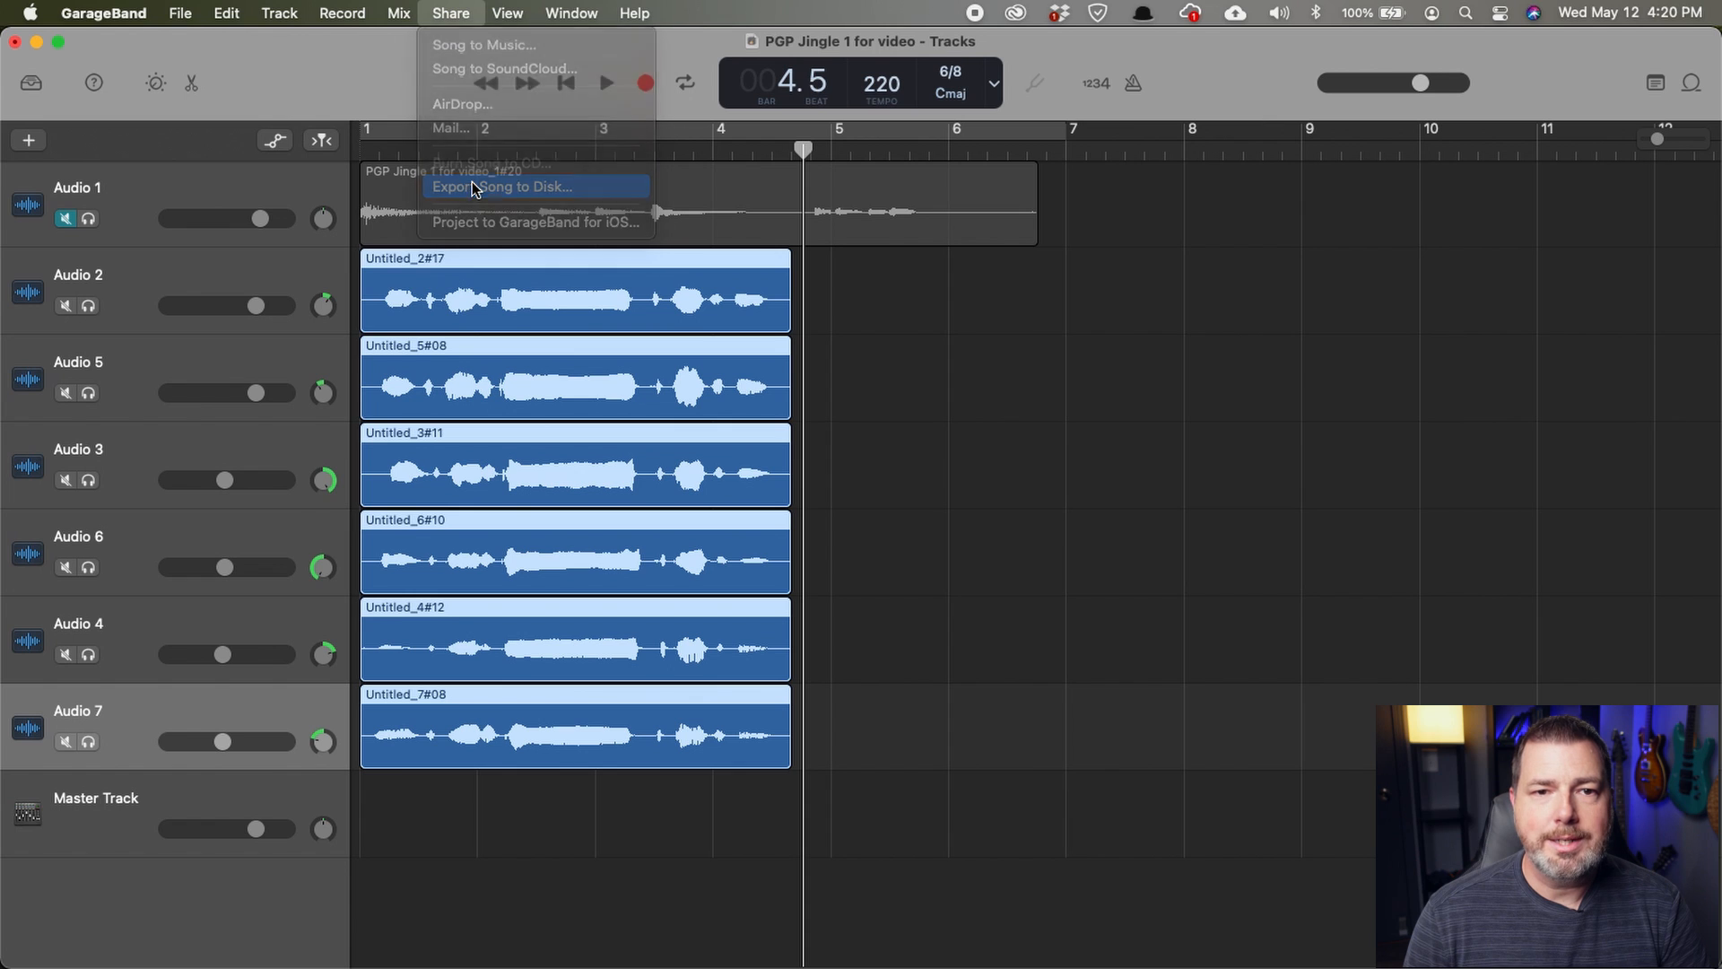